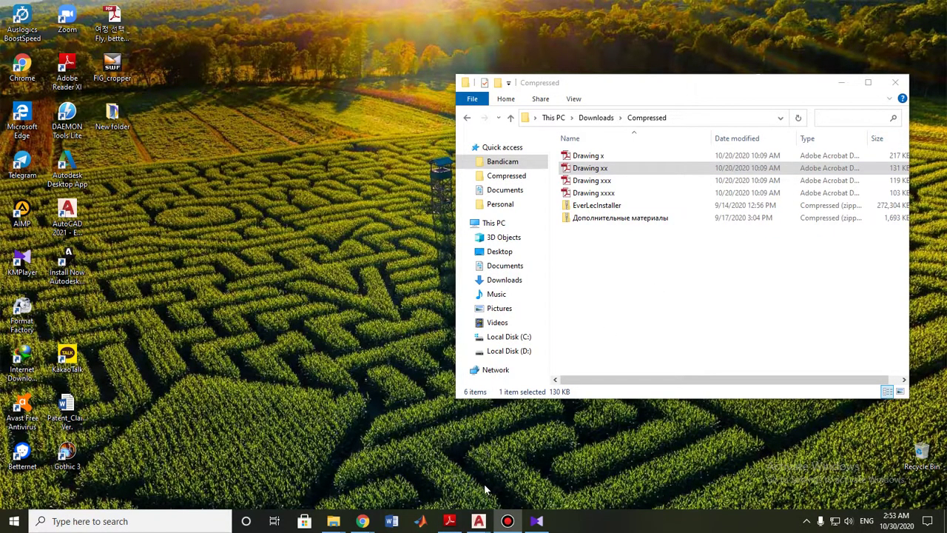
# - Open Drawing xx.pdf from the Downloads > Compressed folder in Adobe Reader
pyautogui.click(451, 521)
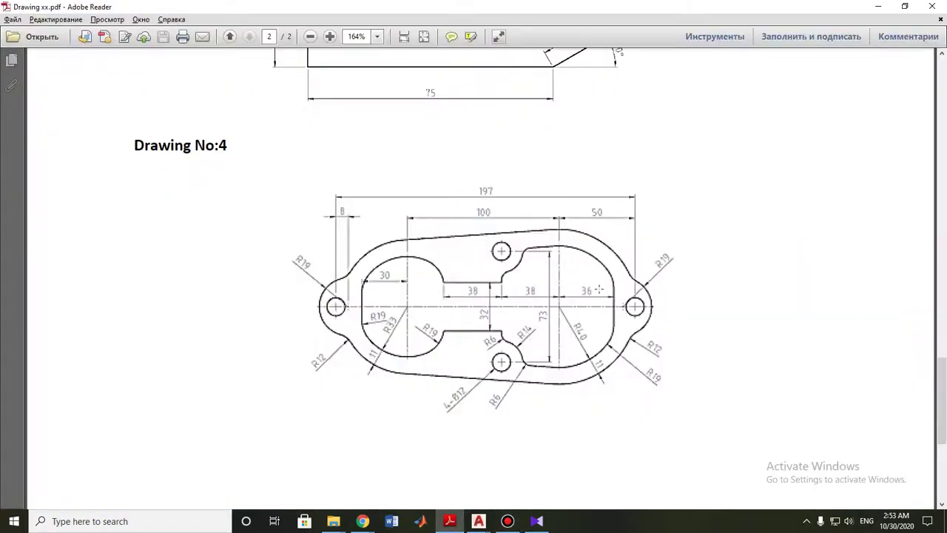
# - Look over Drawing No:4 in the PDF, then switch to Drawing xx.dwg in AutoCAD
pyautogui.scroll(-1, 597, 289)
pyautogui.scroll(2, 535, 255)
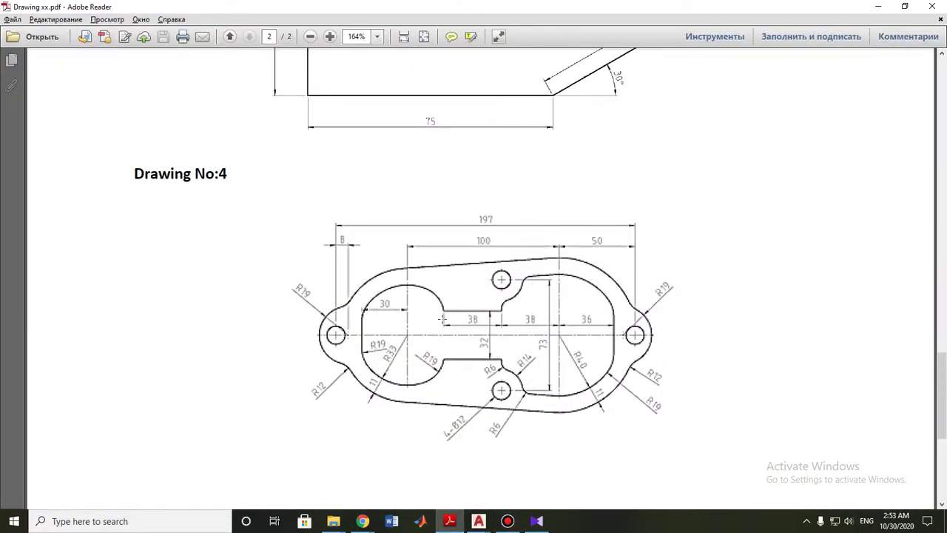
pyautogui.click(480, 520)
pyautogui.click(432, 502)
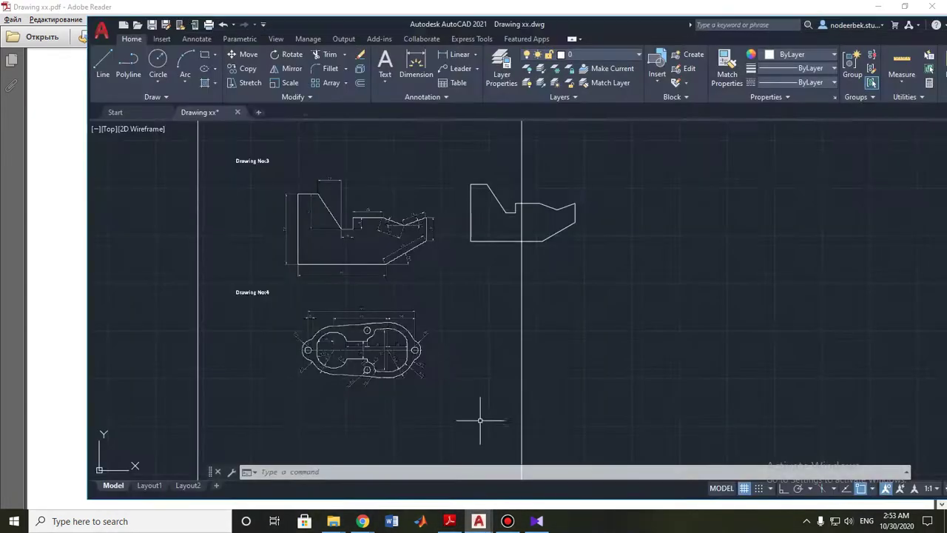
# - Maximize the AutoCAD Drawing xx window to fill the screen
pyautogui.doubleClick(643, 12)
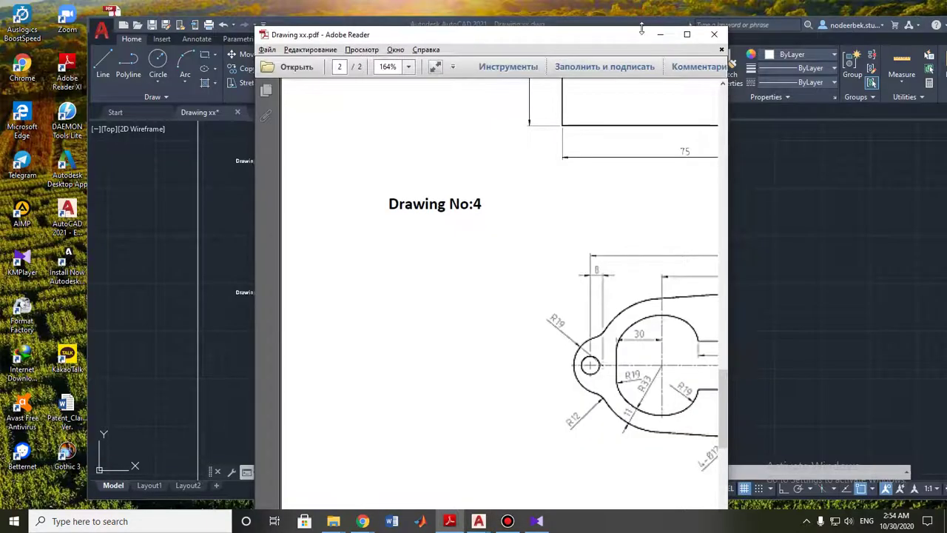
pyautogui.click(665, 37)
pyautogui.doubleClick(644, 24)
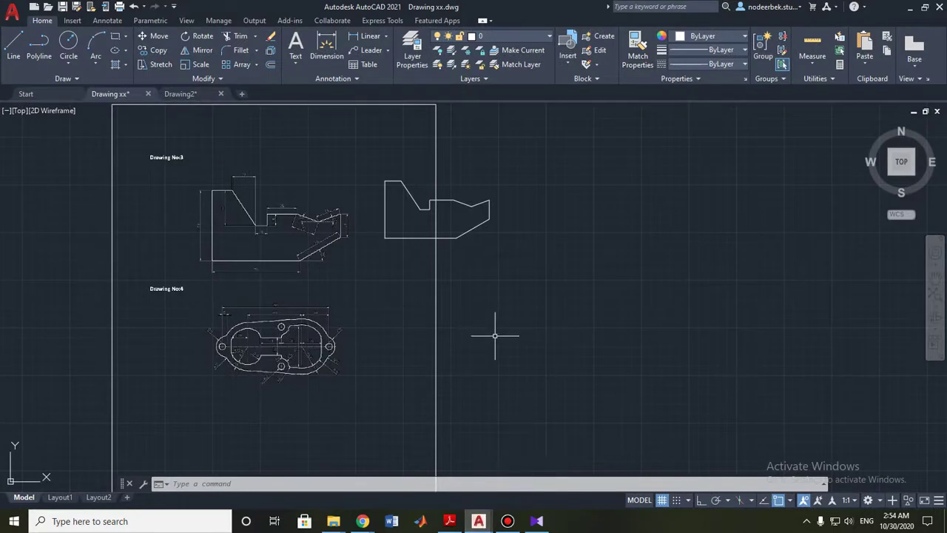
# - Pan and zoom onto the Drawing No:4 reference image
pyautogui.moveTo(603, 310); pyautogui.dragTo(532, 310, button='middle')
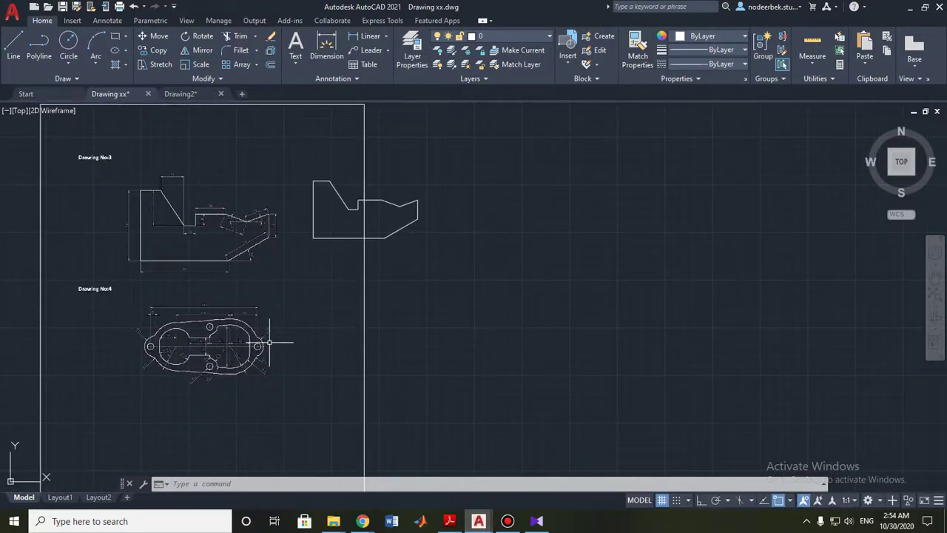
pyautogui.scroll(1, 281, 361)
pyautogui.scroll(1, 328, 296)
pyautogui.scroll(1, 434, 296)
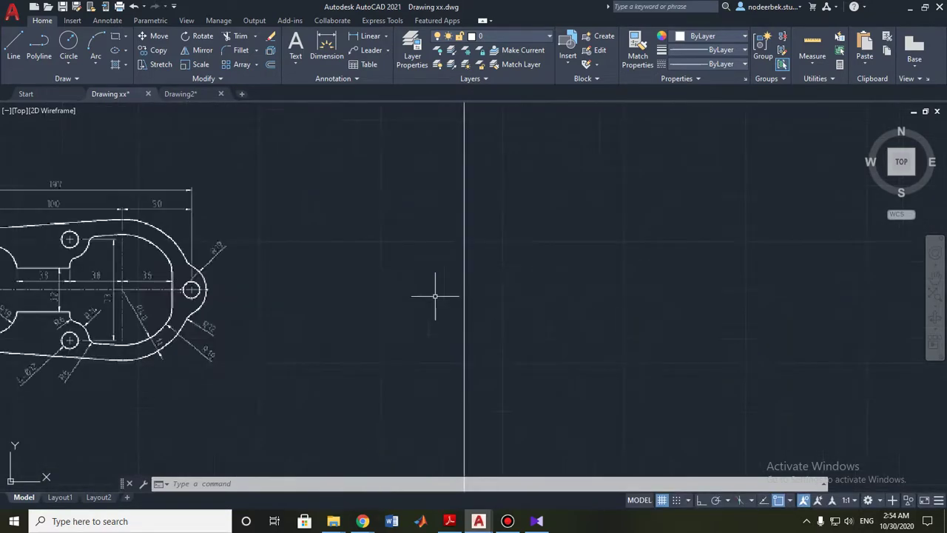
pyautogui.moveTo(434, 296); pyautogui.dragTo(342, 303, button='middle')
pyautogui.scroll(2, 342, 303)
pyautogui.scroll(-2, 370, 285)
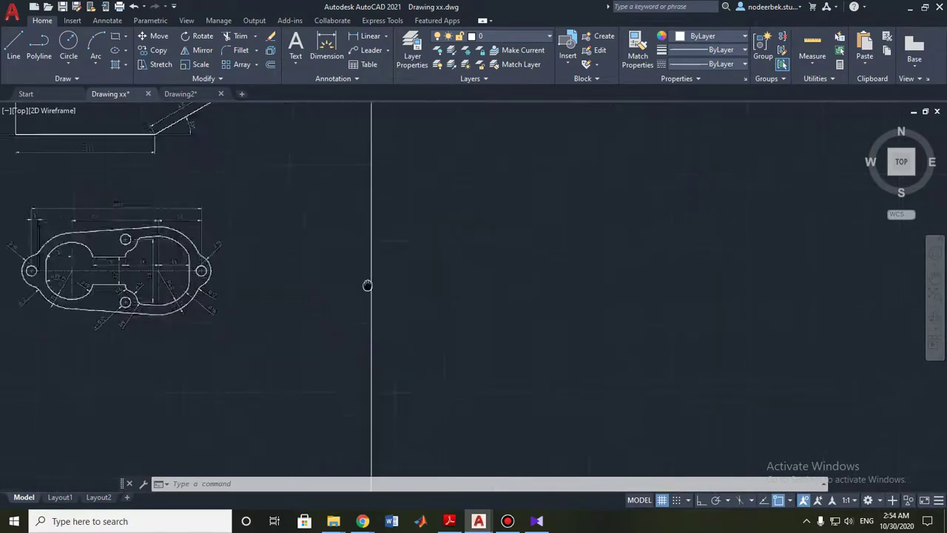
# - Inspect the right lug and the whole part, then bring the PDF back up
pyautogui.moveTo(286, 283); pyautogui.dragTo(461, 275, button='middle')
pyautogui.scroll(3, 412, 258)
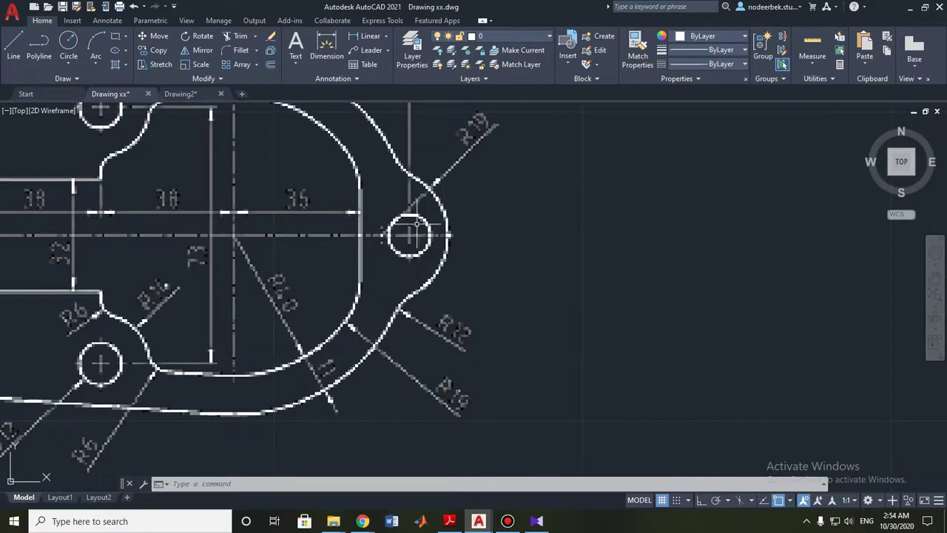
pyautogui.scroll(-3, 415, 222)
pyautogui.scroll(1, 284, 241)
pyautogui.moveTo(145, 308); pyautogui.dragTo(373, 299, button='middle')
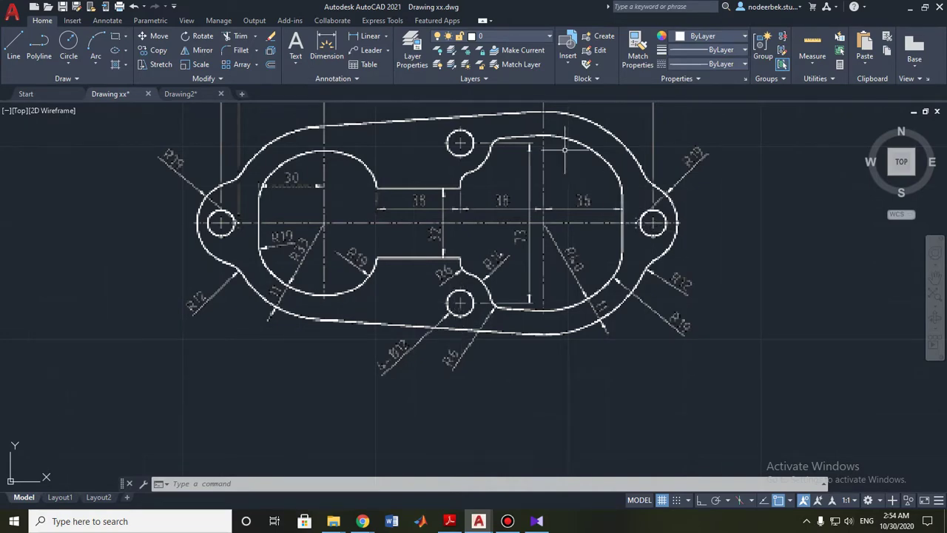
pyautogui.scroll(5, 412, 339)
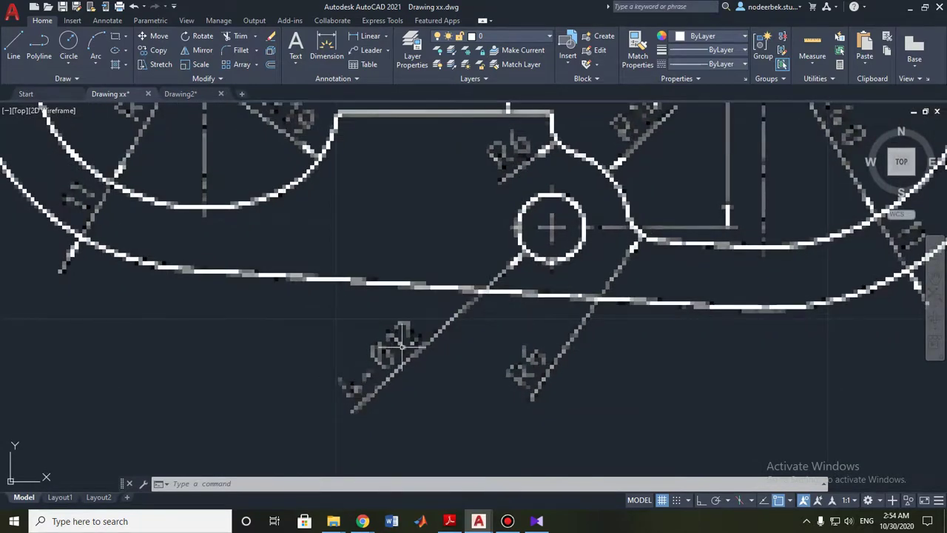
pyautogui.scroll(-5, 407, 339)
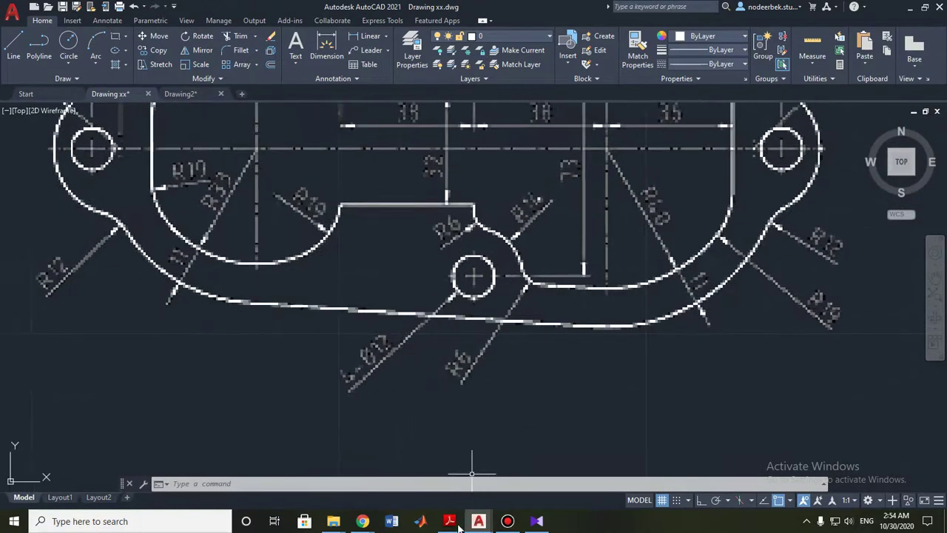
pyautogui.click(449, 521)
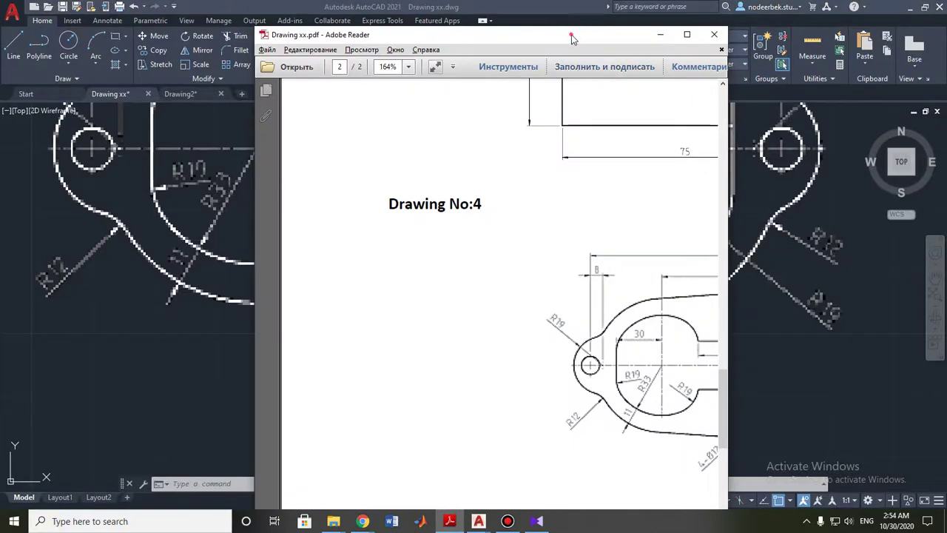
# - Maximize Reader, zoom in on the lower Ø12 hole and R6 details, then minimize it
pyautogui.doubleClick(571, 38)
pyautogui.keyDown('ctrl'); pyautogui.scroll(2, 413, 358); pyautogui.keyUp('ctrl')
pyautogui.keyDown('ctrl'); pyautogui.scroll(1, 413, 358); pyautogui.keyUp('ctrl')
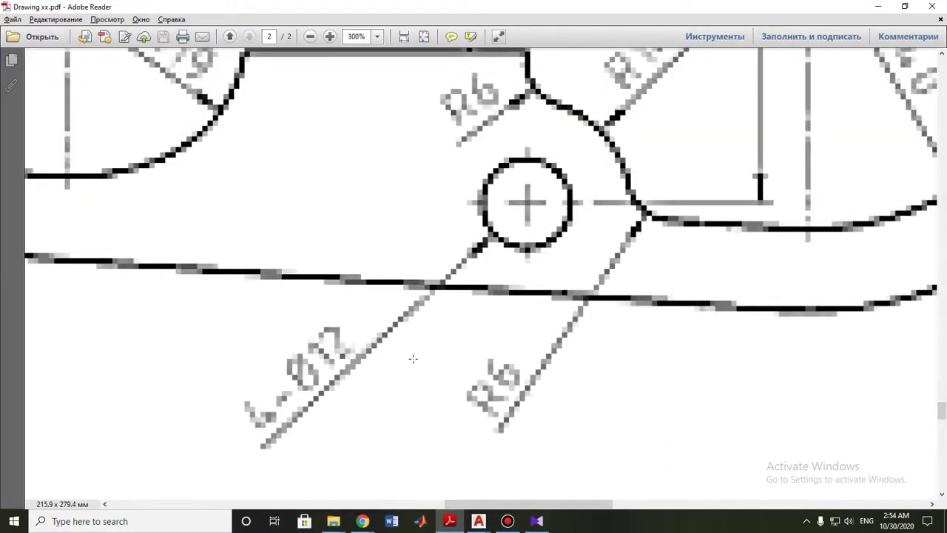
pyautogui.keyDown('ctrl'); pyautogui.scroll(3, 350, 373); pyautogui.keyUp('ctrl')
pyautogui.keyDown('ctrl'); pyautogui.scroll(-2, 291, 399); pyautogui.keyUp('ctrl')
pyautogui.keyDown('ctrl'); pyautogui.scroll(1, 291, 401); pyautogui.keyUp('ctrl')
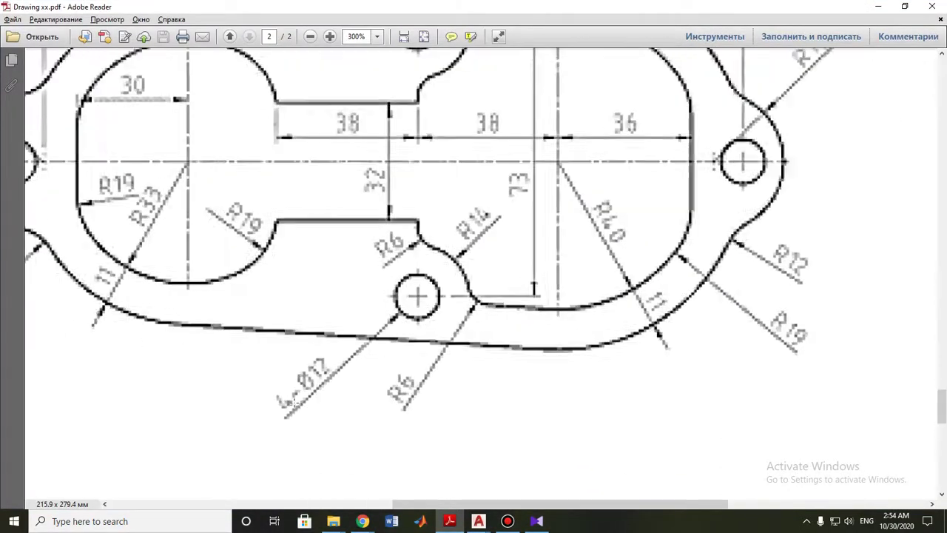
pyautogui.click(878, 6)
pyautogui.scroll(-2, 523, 343)
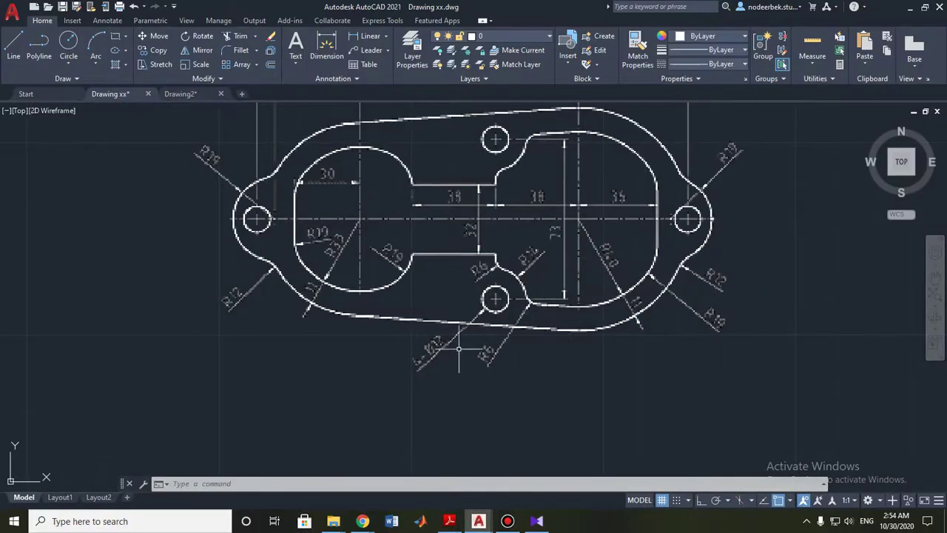
# - Draw a radius-6 circle in the empty space right of the Drawing No:4 part
pyautogui.scroll(-2, 617, 285)
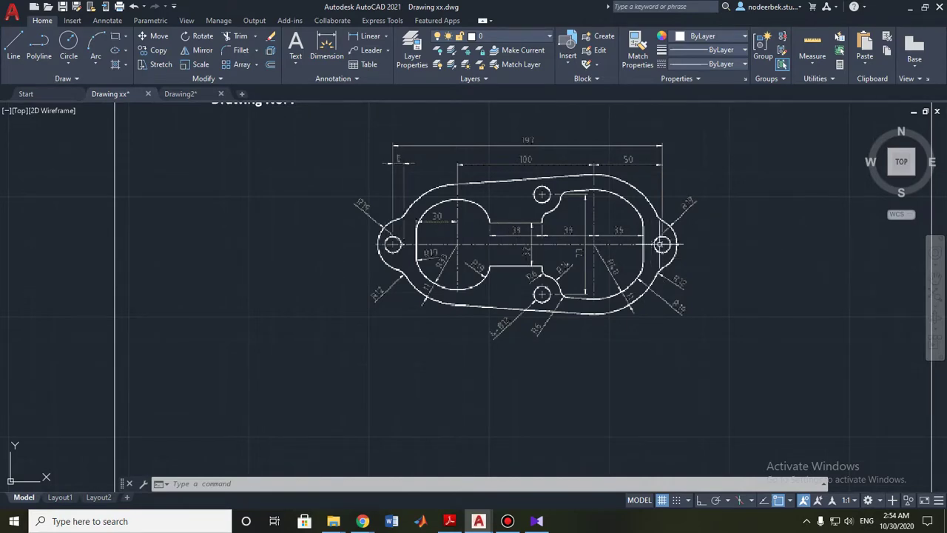
pyautogui.scroll(-2, 570, 245)
pyautogui.moveTo(570, 244); pyautogui.dragTo(333, 244, button='middle')
pyautogui.scroll(2, 402, 244)
pyautogui.scroll(-2, 382, 244)
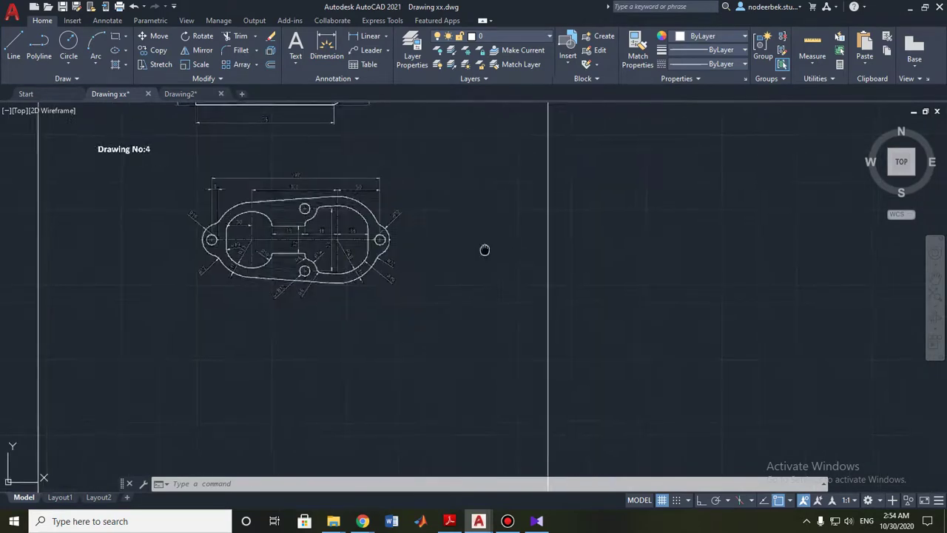
pyautogui.moveTo(484, 250); pyautogui.dragTo(437, 311, button='middle')
pyautogui.scroll(-2, 440, 314)
pyautogui.click(68, 45)
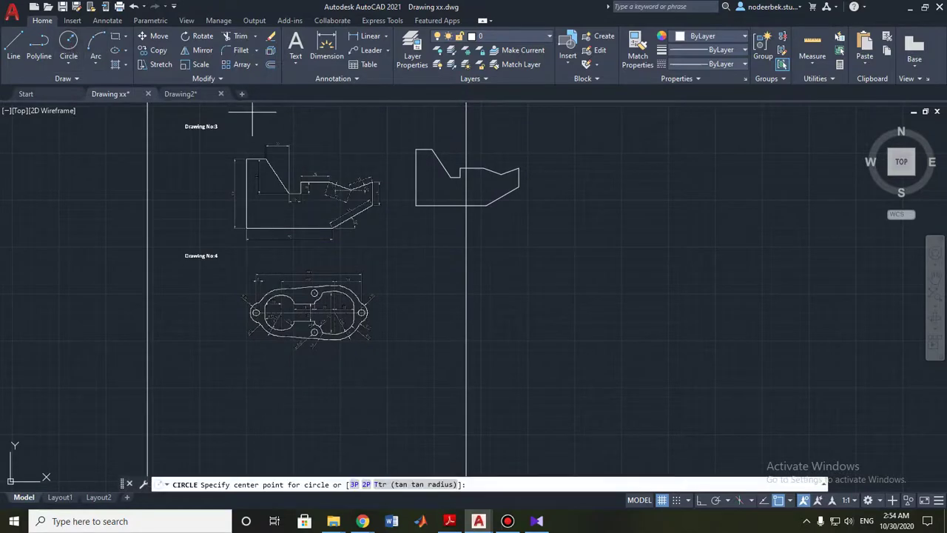
pyautogui.scroll(2, 370, 338)
pyautogui.scroll(1, 310, 333)
pyautogui.scroll(1, 284, 333)
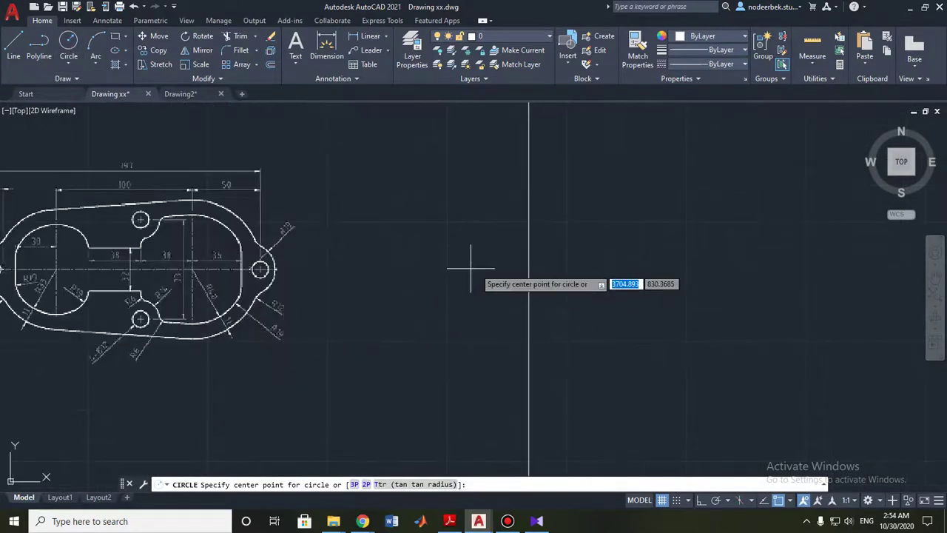
pyautogui.click(671, 271)
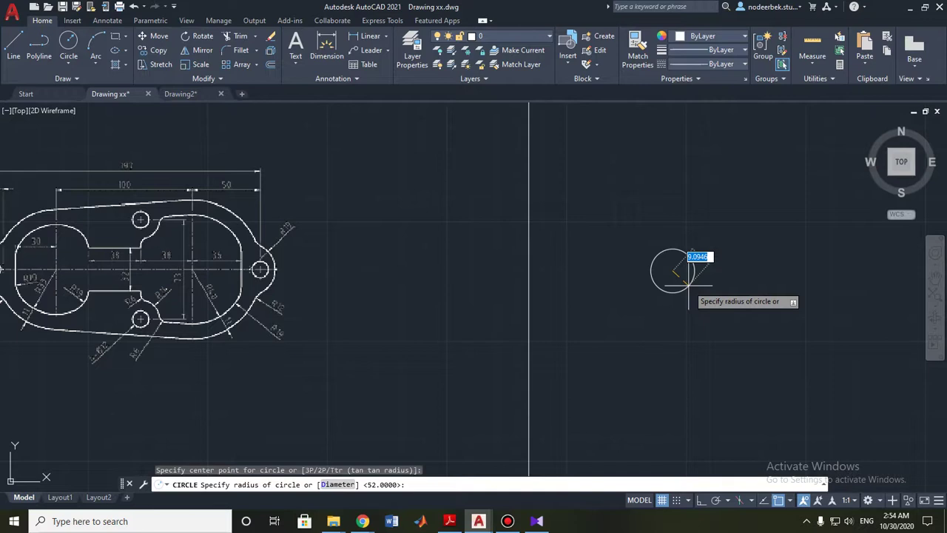
pyautogui.write('6')
pyautogui.press('Return')
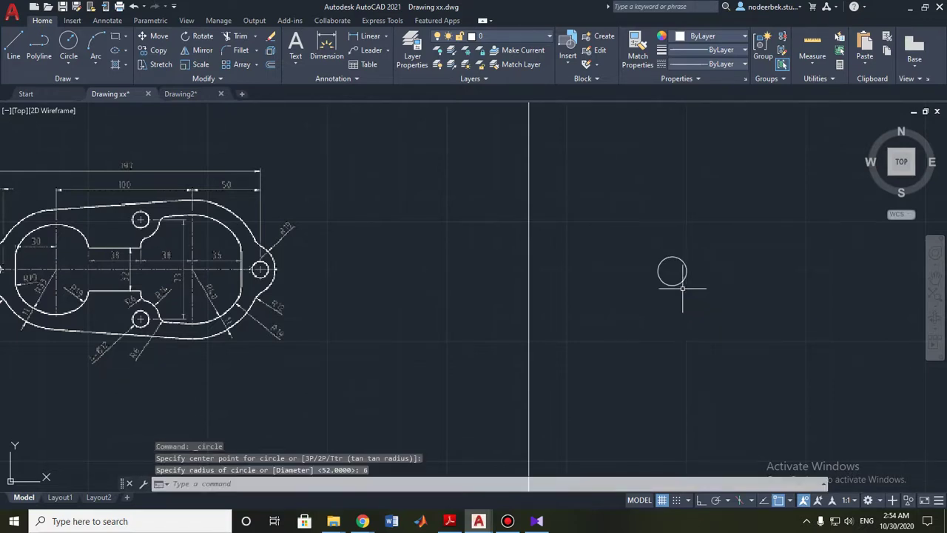
# - Add a center mark to the new radius-6 circle with CENTERMARK
pyautogui.moveTo(542, 315); pyautogui.dragTo(600, 303, button='middle')
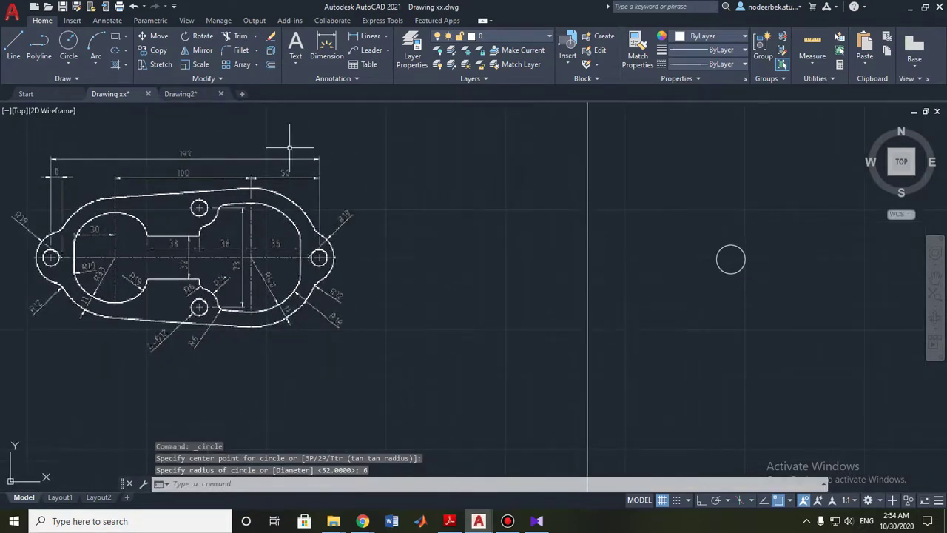
pyautogui.press('Escape')
pyautogui.write('ce')
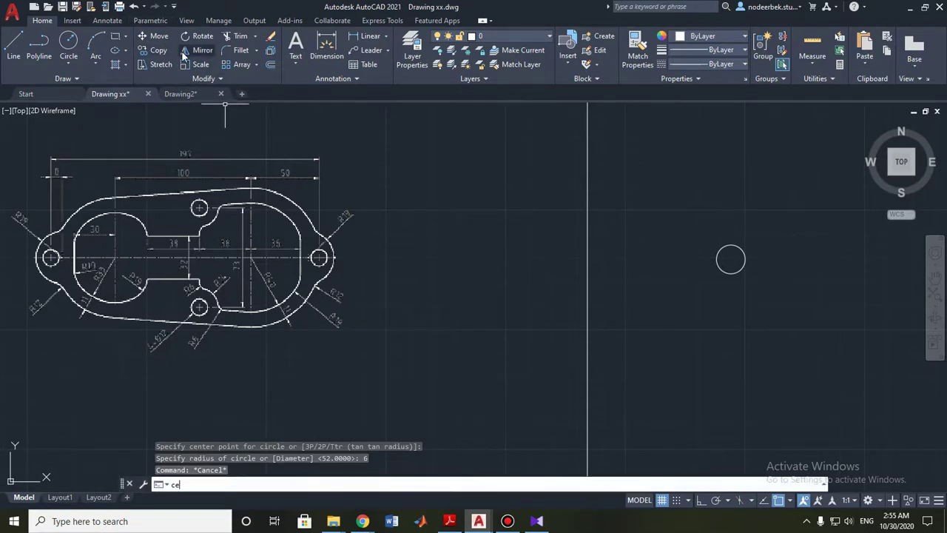
pyautogui.write('n')
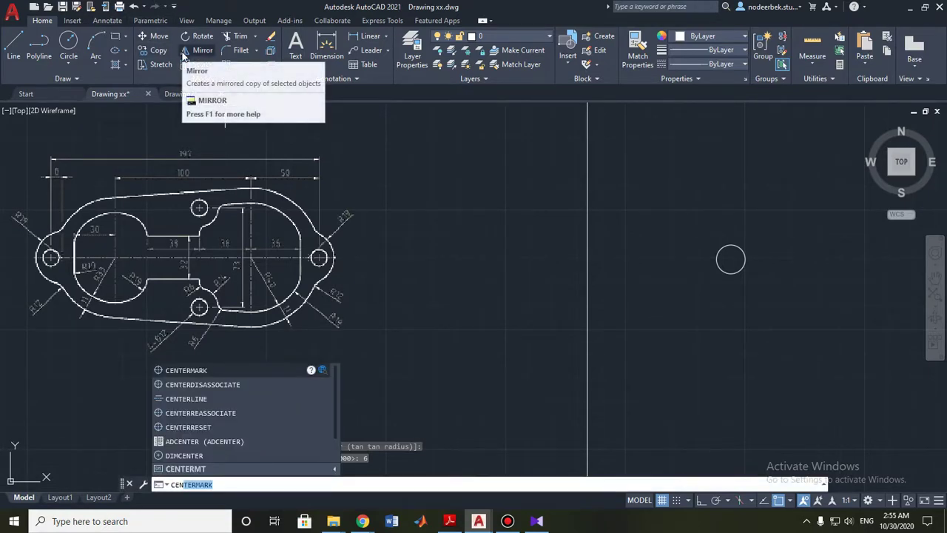
pyautogui.press('Return')
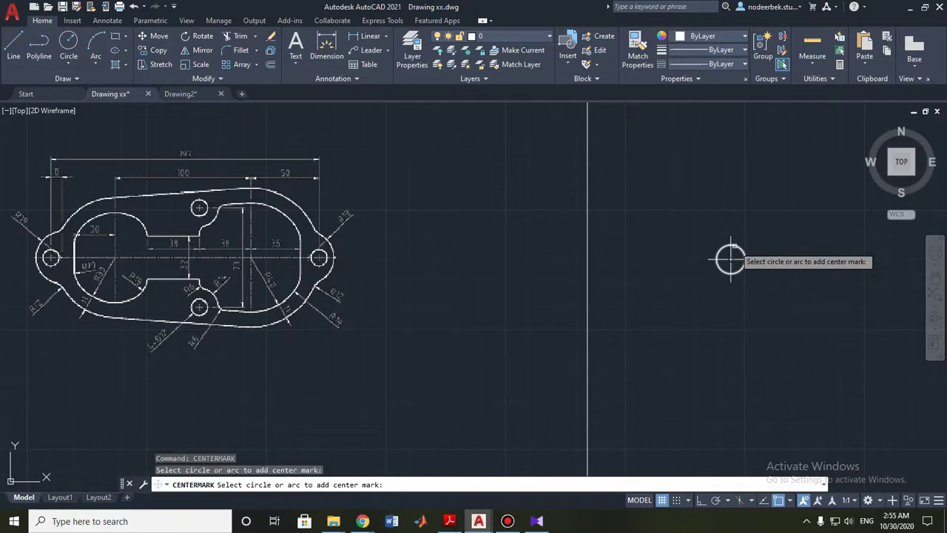
pyautogui.click(731, 259)
pyautogui.press('Escape')
pyautogui.moveTo(618, 271); pyautogui.dragTo(677, 270, button='middle')
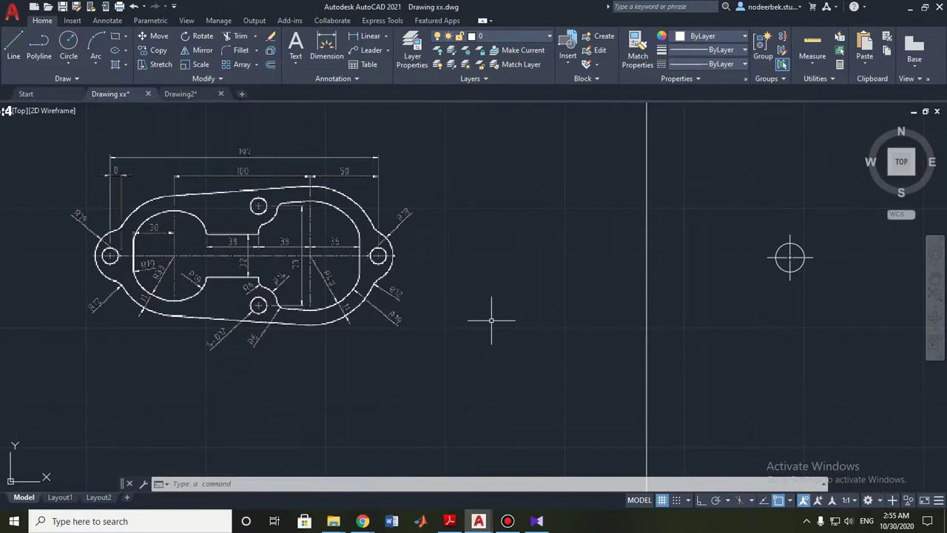
# - Start a new circle using a temporary track point for its centre
pyautogui.click(67, 45)
pyautogui.scroll(-2, 522, 275)
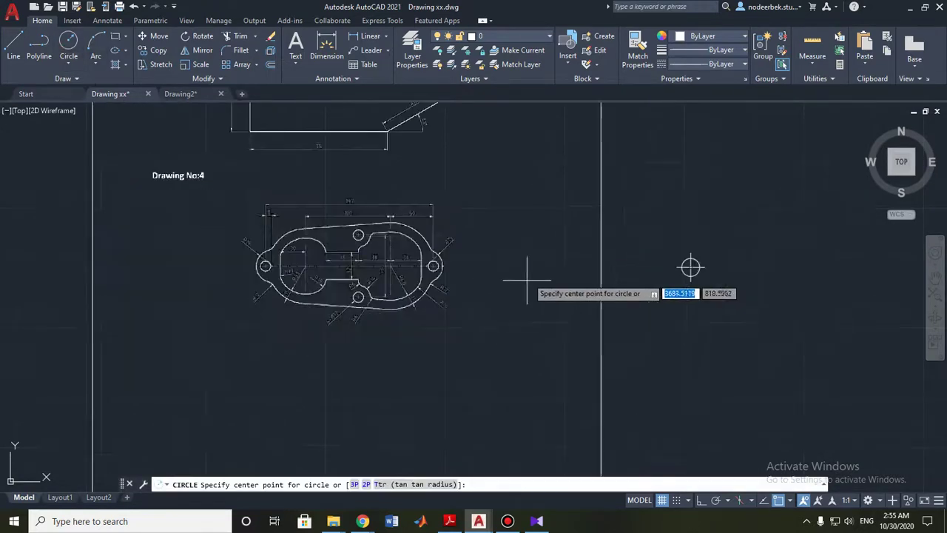
pyautogui.keyDown('shift'); pyautogui.rightClick(509, 215); pyautogui.keyUp('shift')
pyautogui.click(517, 225)
pyautogui.scroll(3, 586, 274)
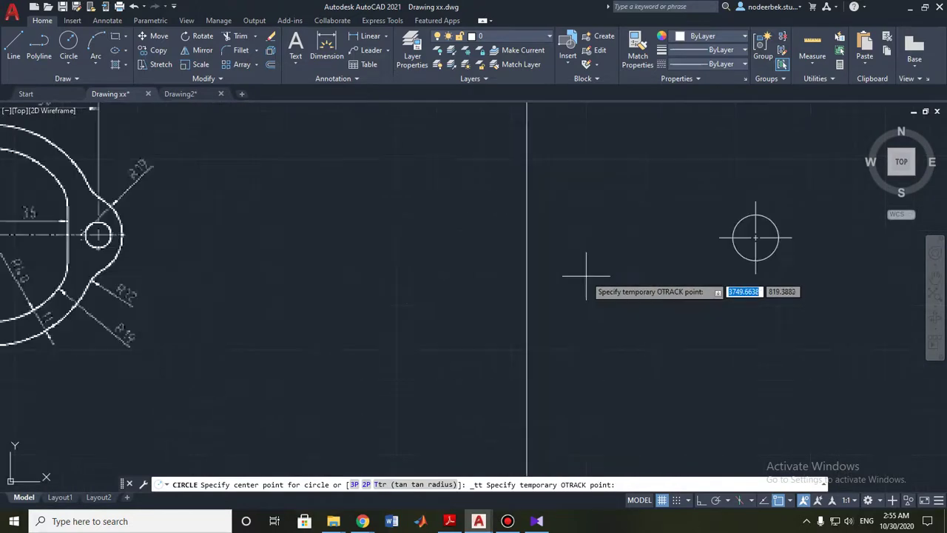
pyautogui.scroll(-2, 415, 348)
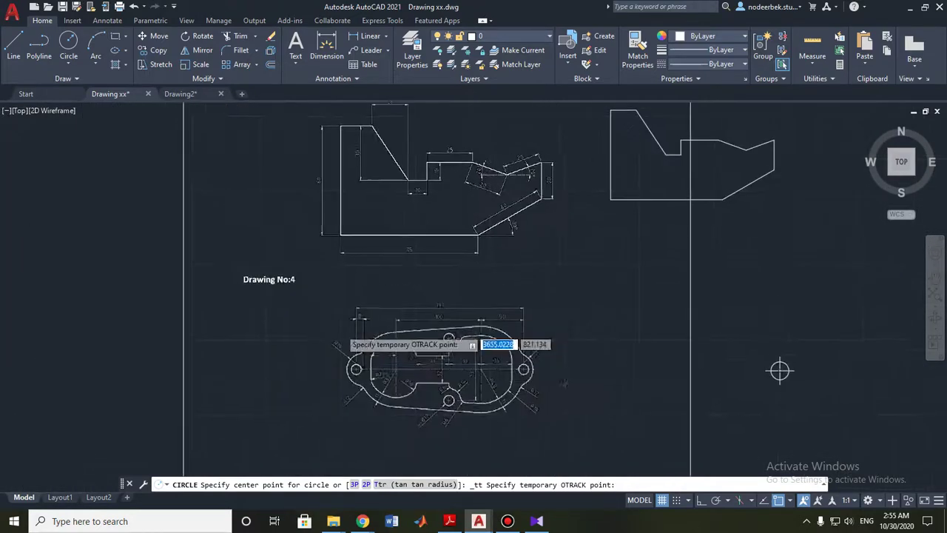
pyautogui.scroll(2, 433, 360)
pyautogui.scroll(2, 448, 318)
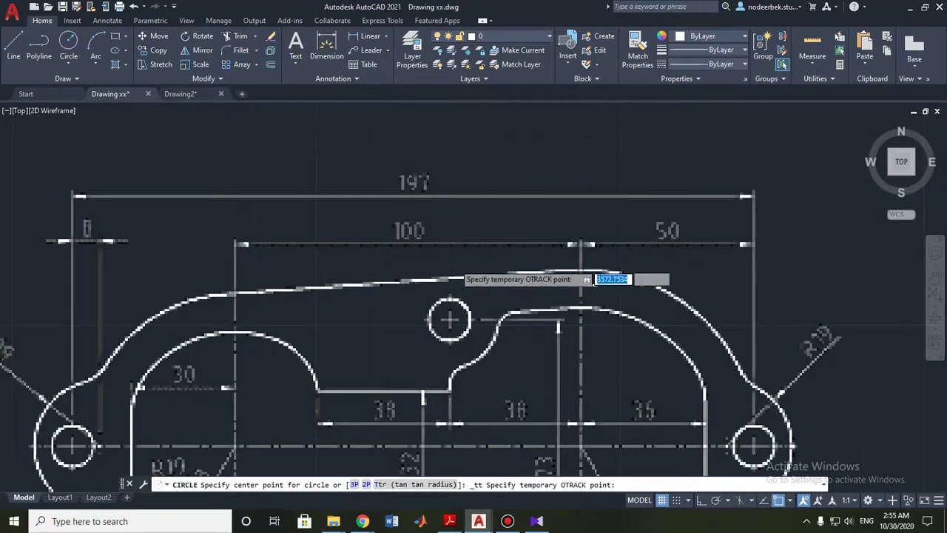
pyautogui.scroll(-4, 629, 296)
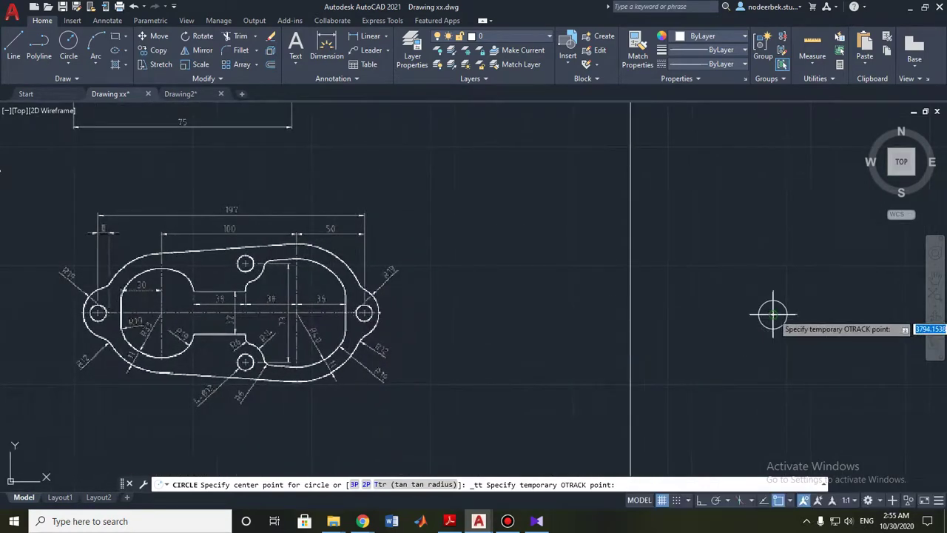
# - Place a radius-6 circle 197 units from the first circle's centre, then select it
pyautogui.click(630, 314)
pyautogui.write('197')
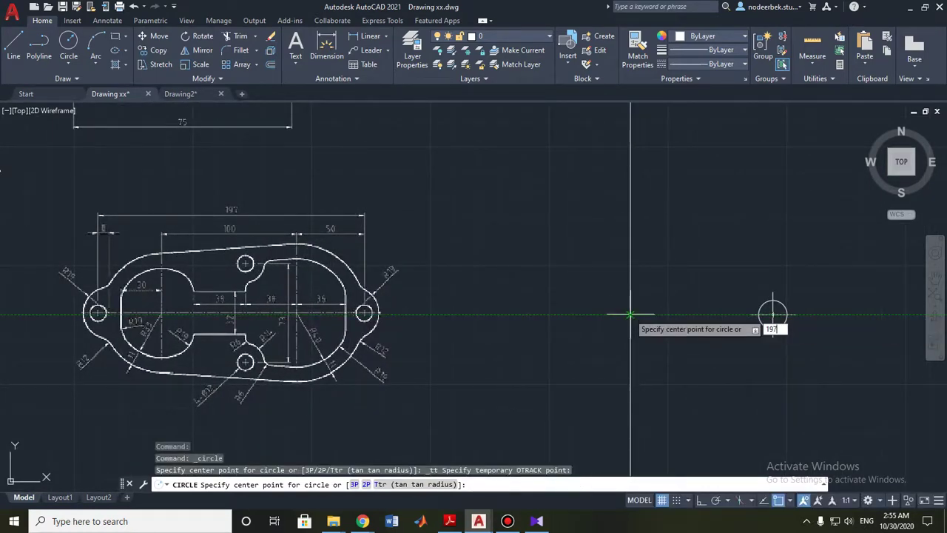
pyautogui.press('Return')
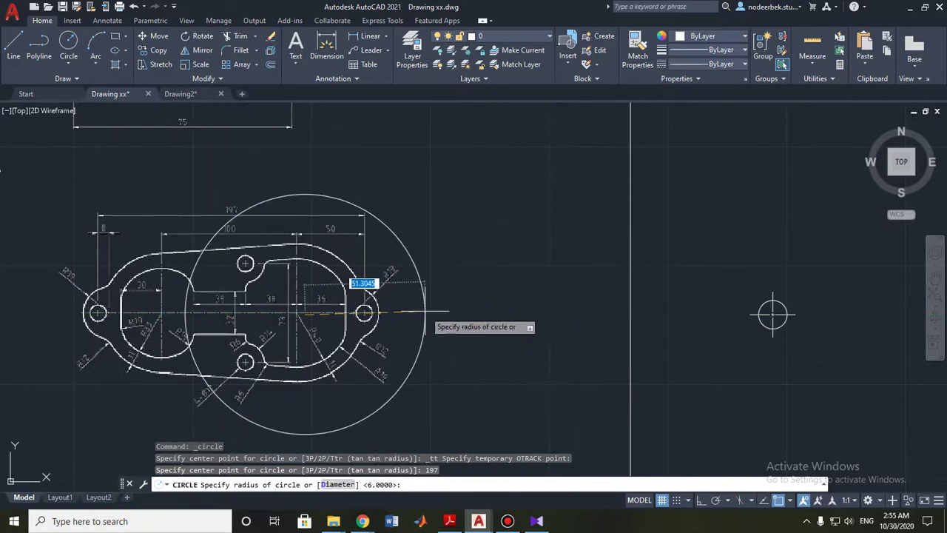
pyautogui.press('Return')
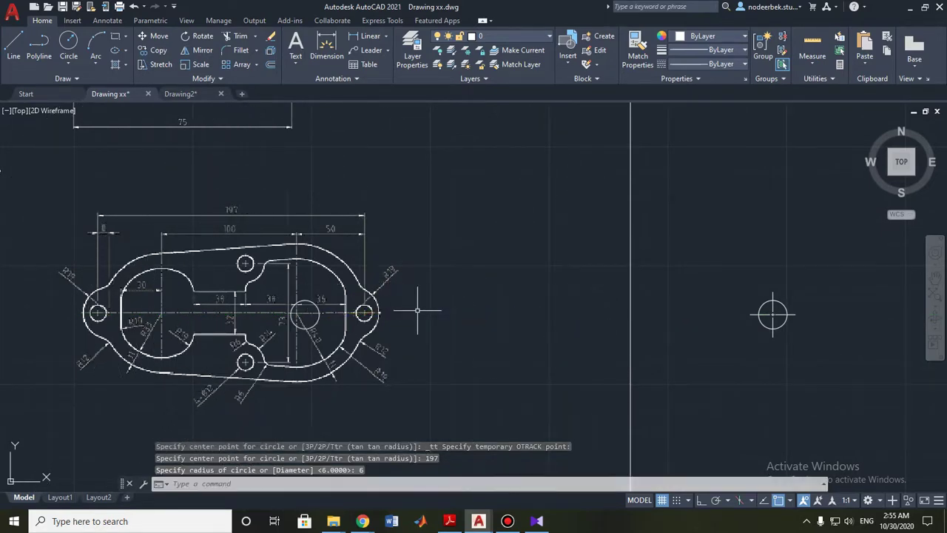
pyautogui.press('Escape')
pyautogui.scroll(-2, 444, 299)
pyautogui.moveTo(767, 280); pyautogui.dragTo(314, 222)
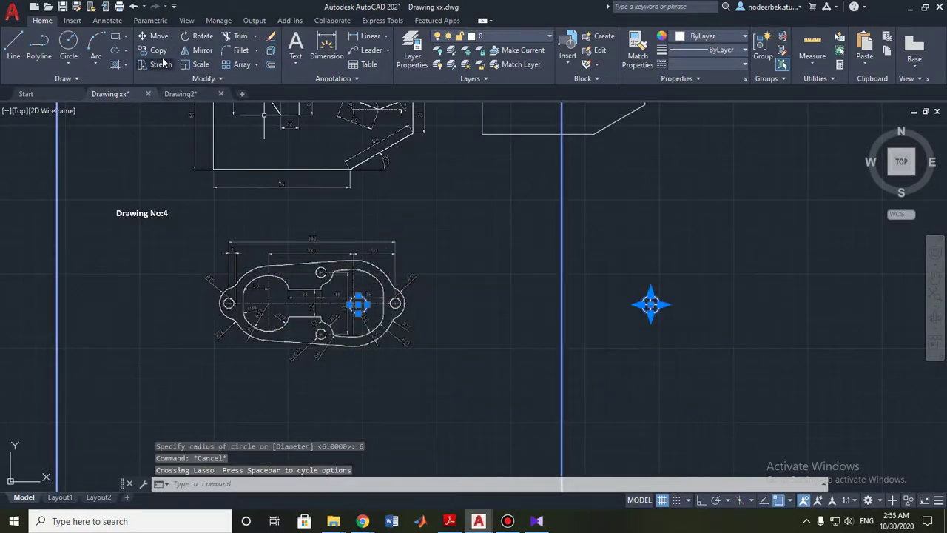
# - Move the second radius-6 circle out of the reference picture into the empty space
pyautogui.click(159, 37)
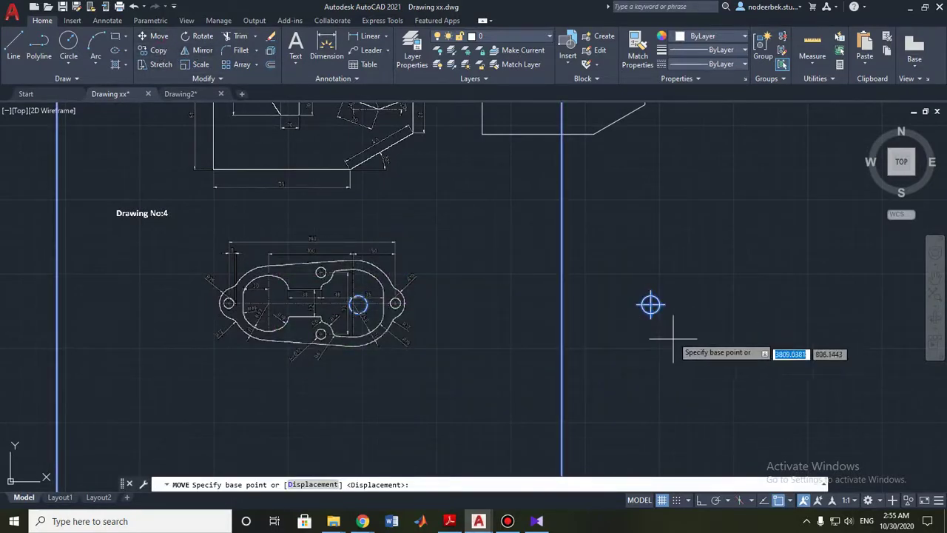
pyautogui.press('Escape')
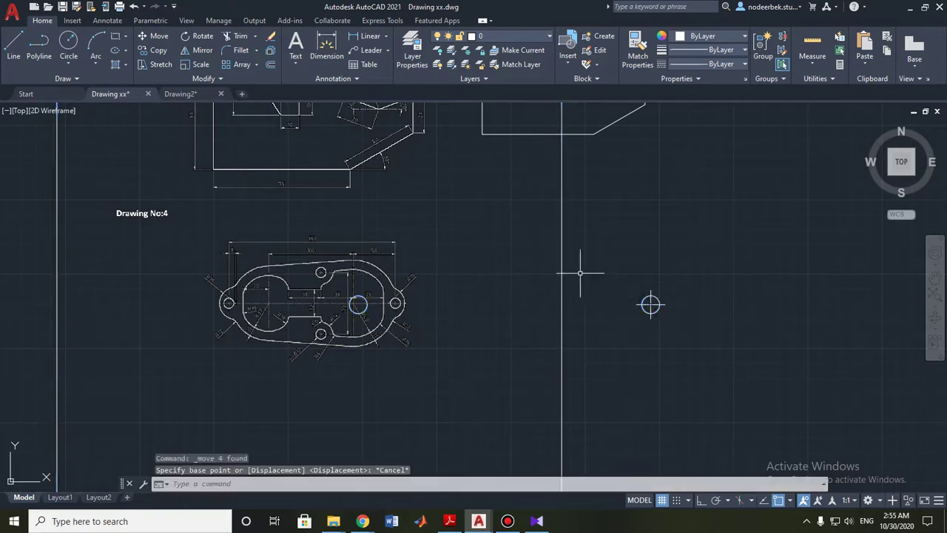
pyautogui.moveTo(736, 237); pyautogui.dragTo(300, 252)
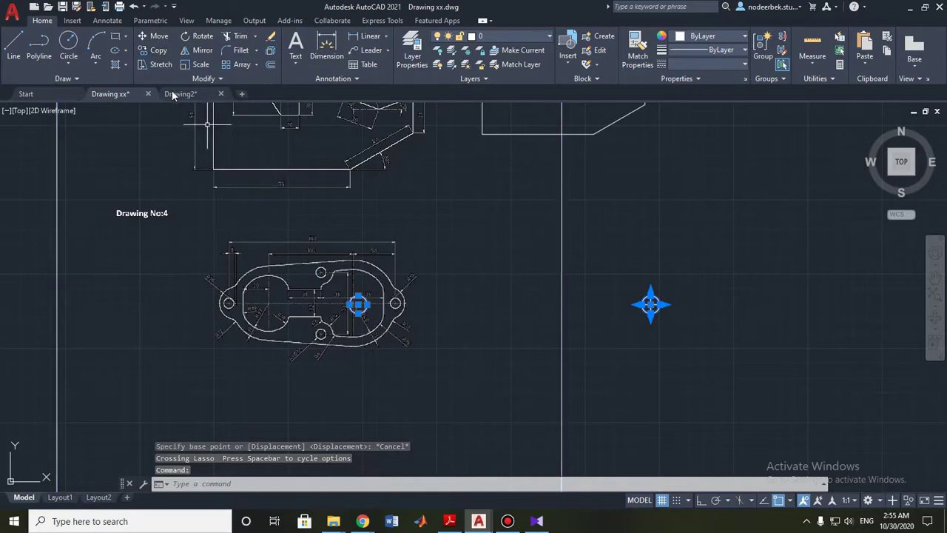
pyautogui.click(158, 41)
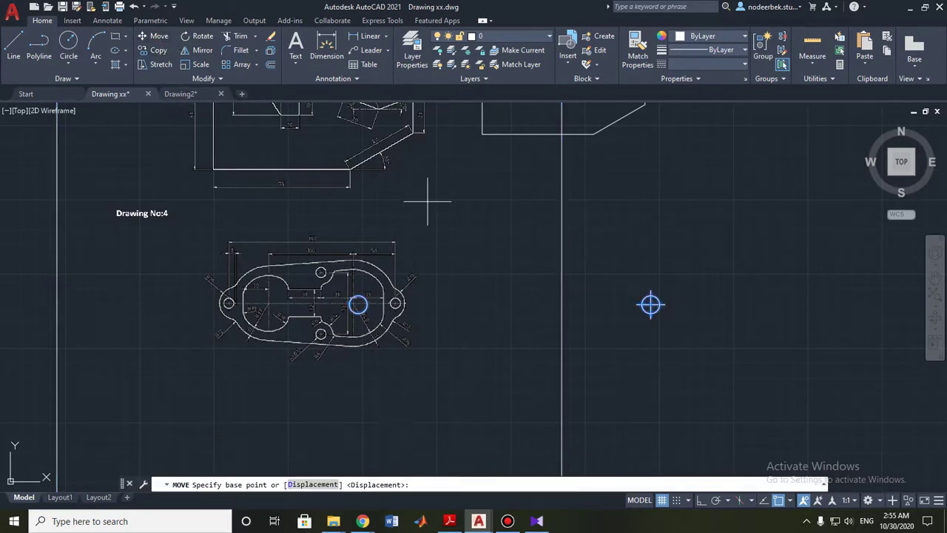
pyautogui.click(651, 304)
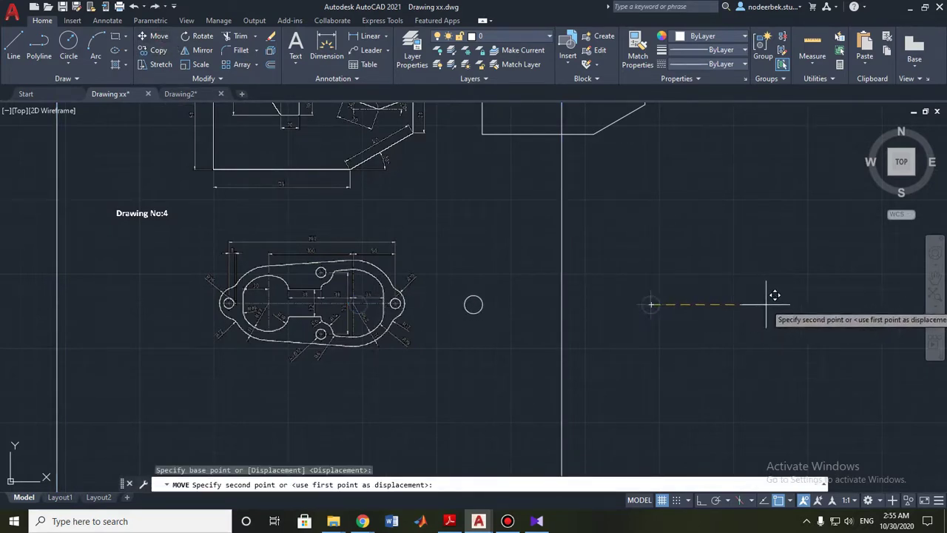
pyautogui.press('Escape')
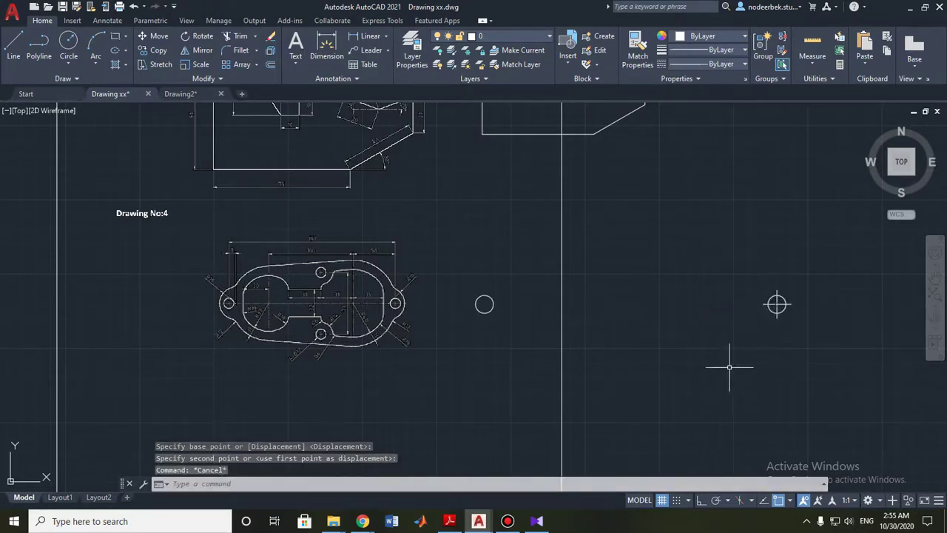
# - Add a centre mark to the moved small circle from the Annotate tab
pyautogui.click(107, 20)
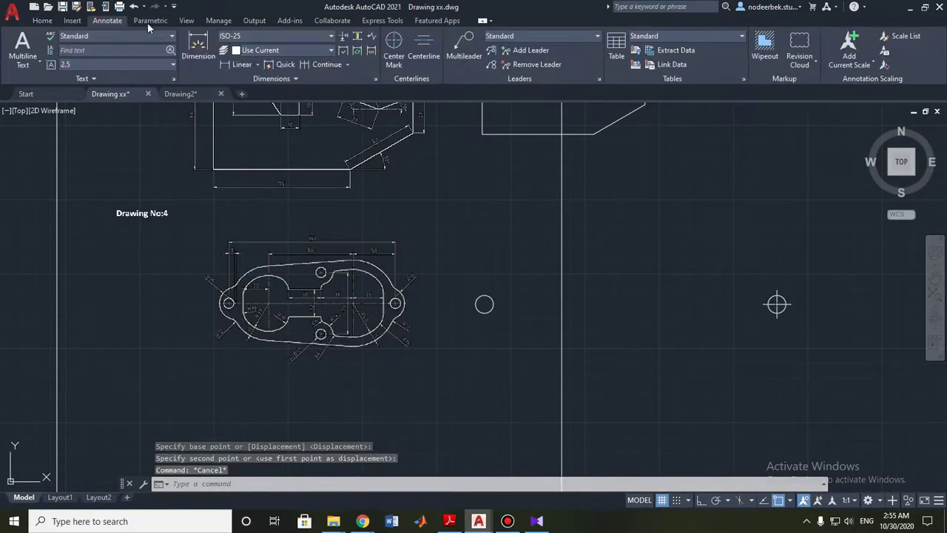
pyautogui.click(394, 52)
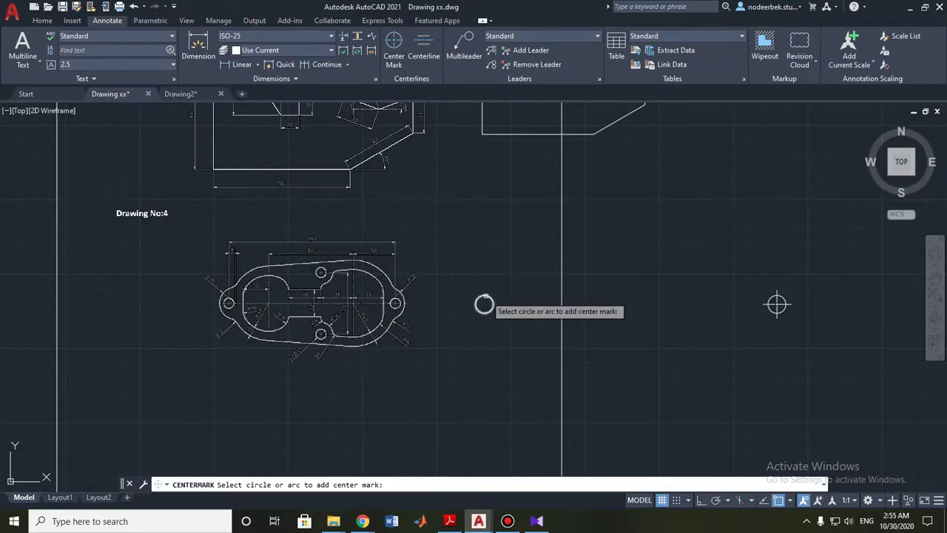
pyautogui.click(484, 295)
pyautogui.press('Escape')
pyautogui.moveTo(572, 342); pyautogui.dragTo(558, 311, button='middle')
pyautogui.scroll(1, 557, 311)
pyautogui.scroll(1, 518, 345)
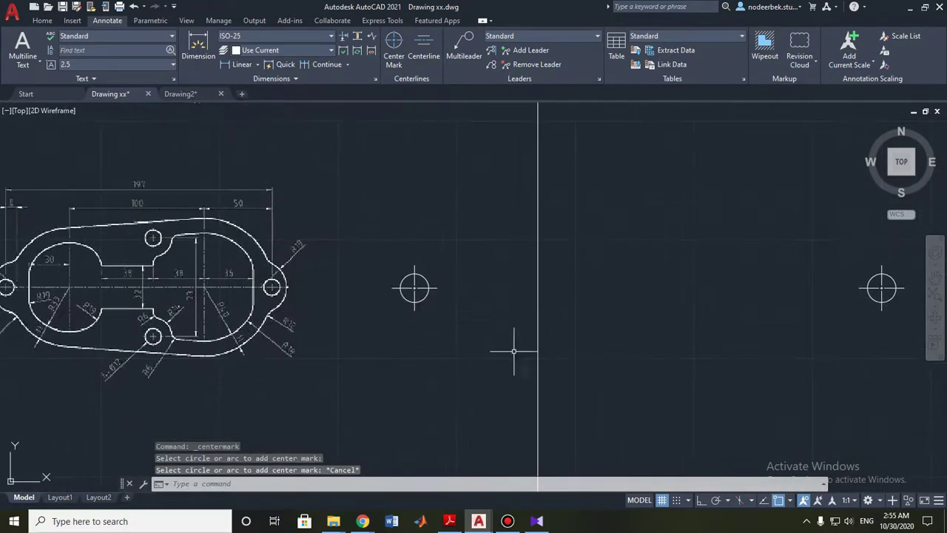
# - Return to the Home tab, start a circle, and cancel it
pyautogui.click(42, 21)
pyautogui.click(69, 46)
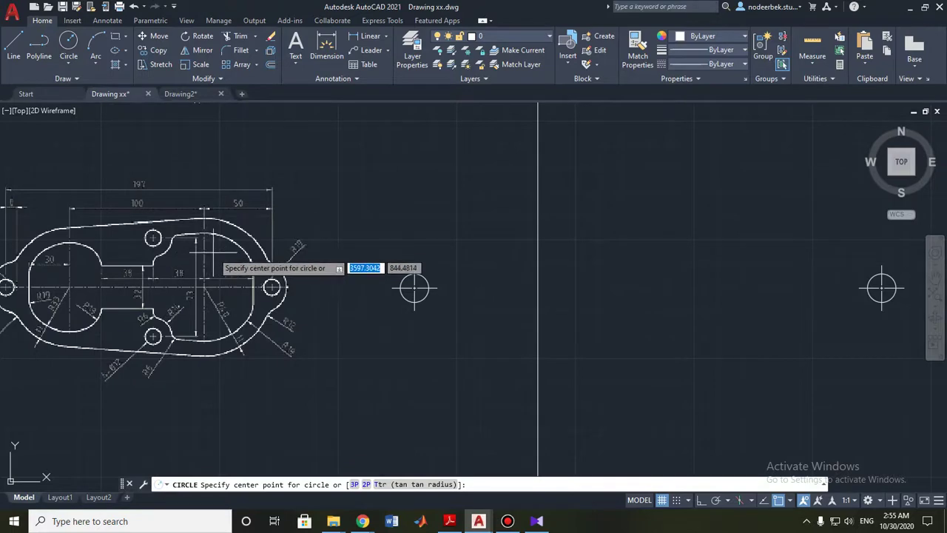
pyautogui.moveTo(251, 278)
pyautogui.mouseDown(button='middle')
pyautogui.moveTo(262, 270)
pyautogui.moveTo(241, 284)
pyautogui.mouseUp(button='middle')
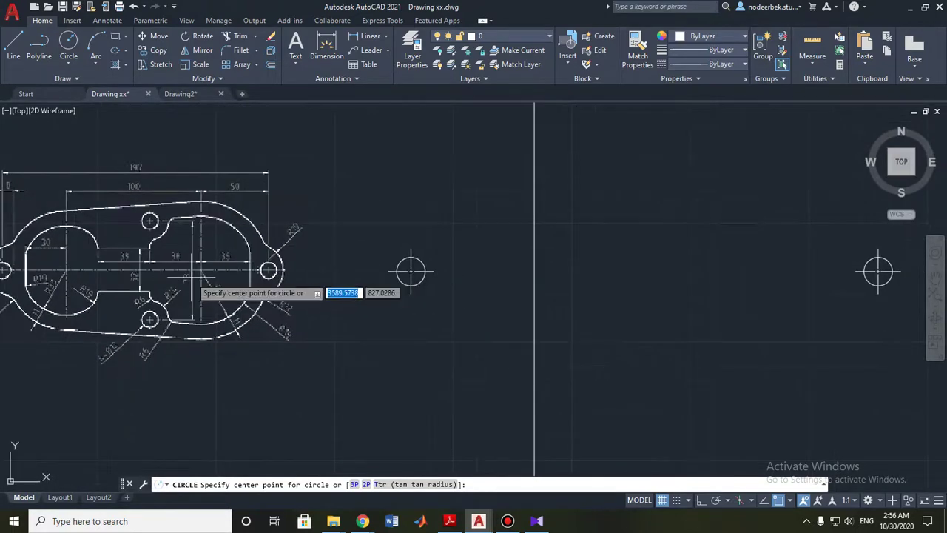
pyautogui.scroll(2, 200, 275)
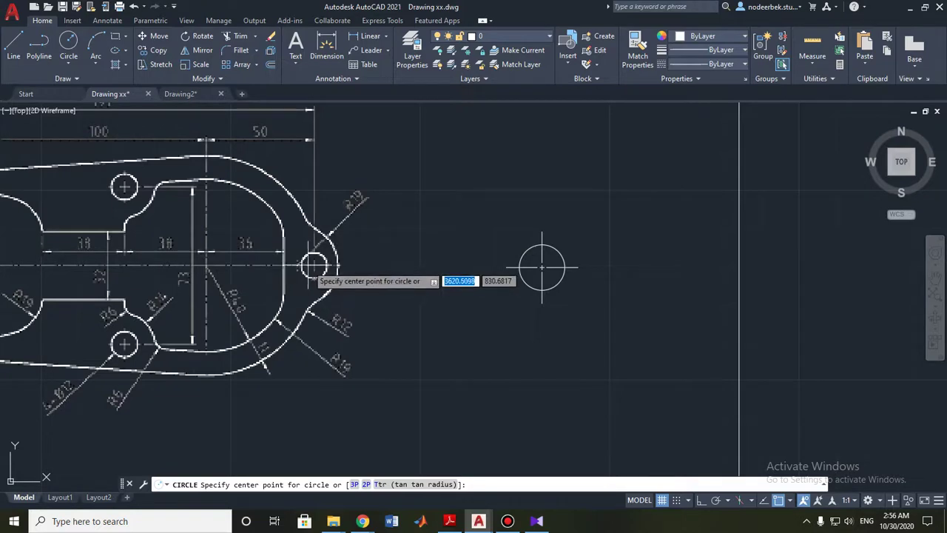
pyautogui.scroll(-3, 481, 265)
pyautogui.scroll(1, 656, 275)
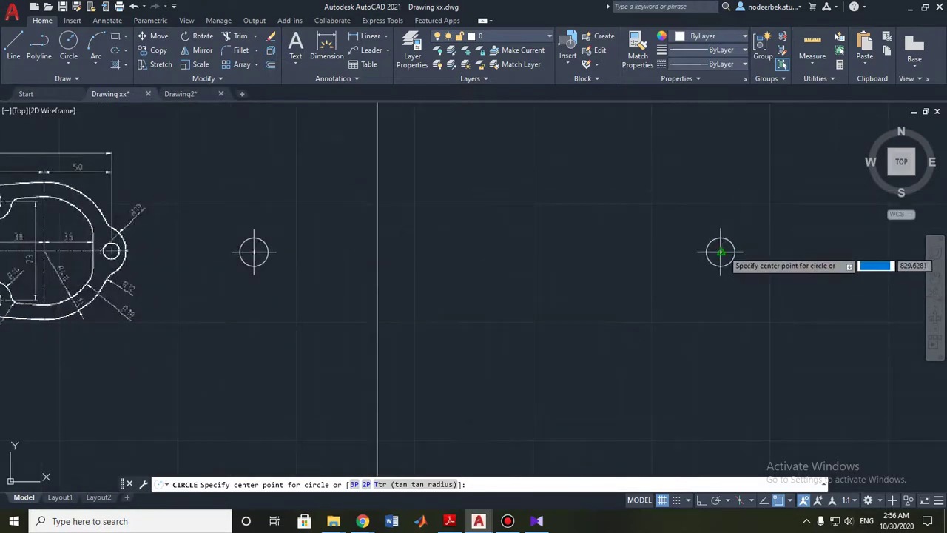
pyautogui.press('Escape')
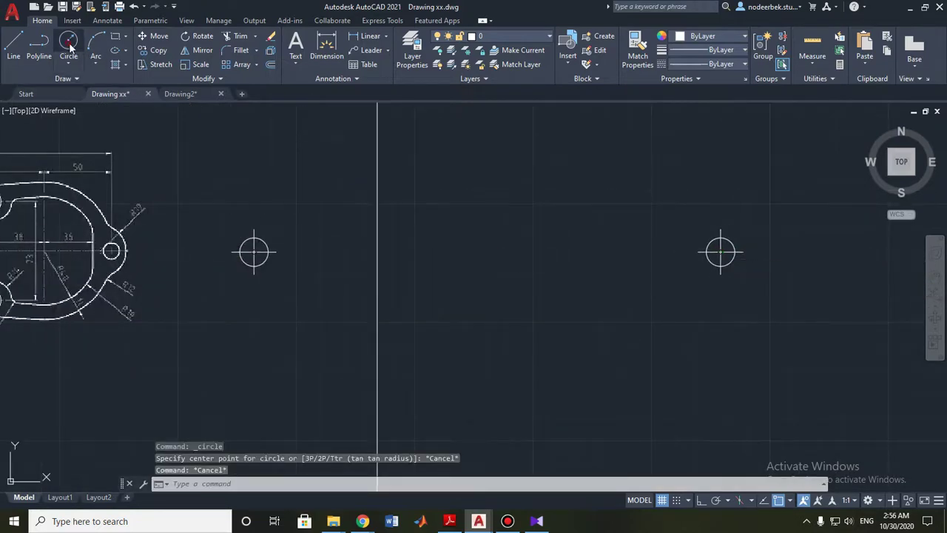
# - Attempt a temporary track point for a new circle, cancelling an accidental tangent snap
pyautogui.click(68, 43)
pyautogui.keyDown('shift'); pyautogui.rightClick(508, 195); pyautogui.keyUp('shift')
pyautogui.click(527, 204)
pyautogui.keyDown('shift'); pyautogui.rightClick(506, 195); pyautogui.keyUp('shift')
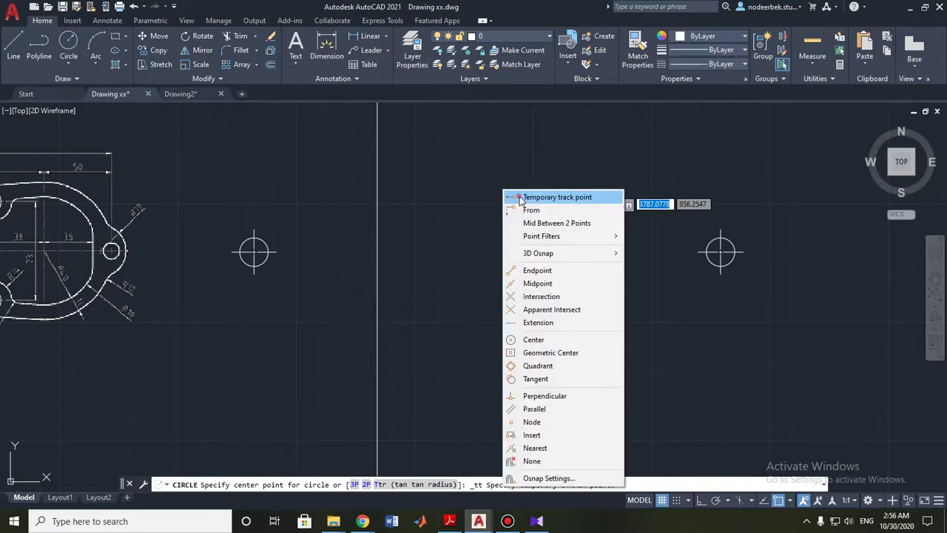
pyautogui.click(522, 198)
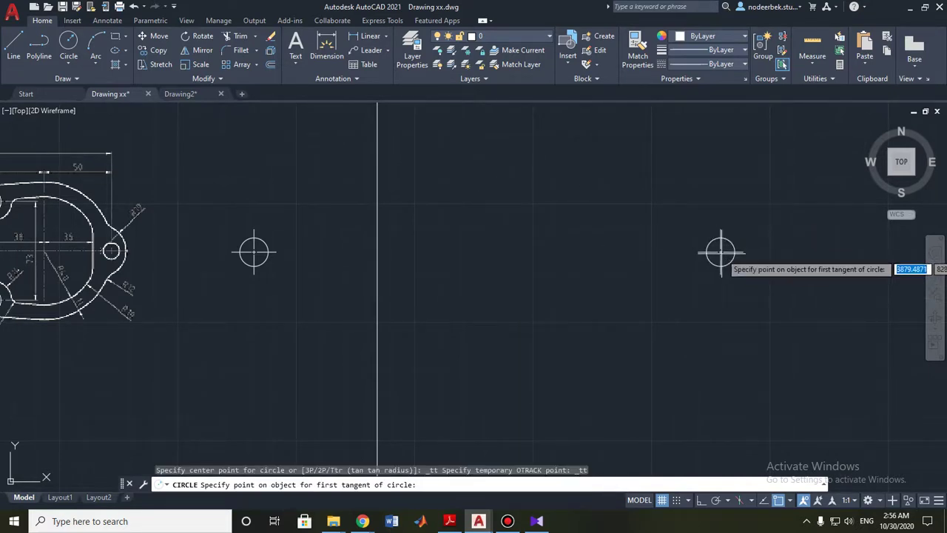
pyautogui.press('Escape')
# - Draw a radius-40 circle centred 50 units left of the right small circle's centre
pyautogui.click(68, 43)
pyautogui.keyDown('shift'); pyautogui.rightClick(524, 151); pyautogui.keyUp('shift')
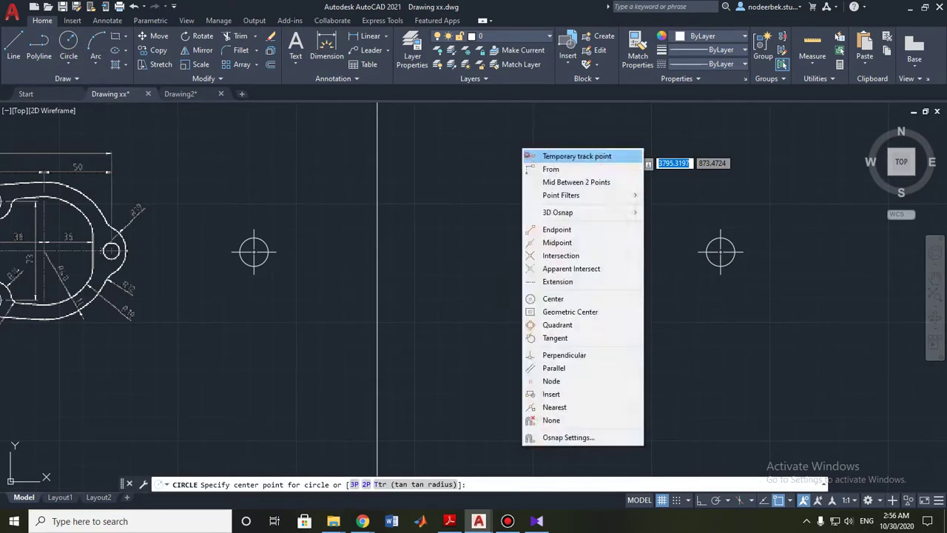
pyautogui.click(562, 156)
pyautogui.click(720, 251)
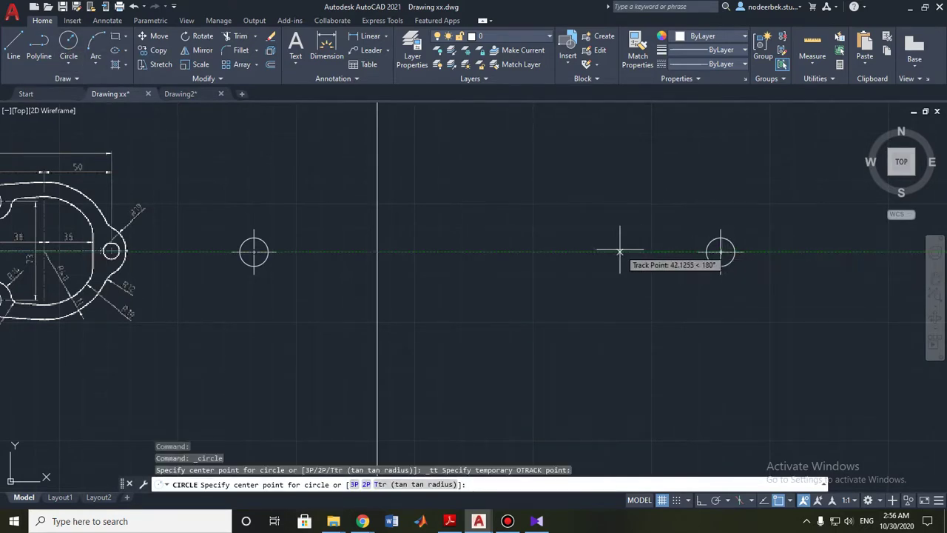
pyautogui.write('50')
pyautogui.press('Return')
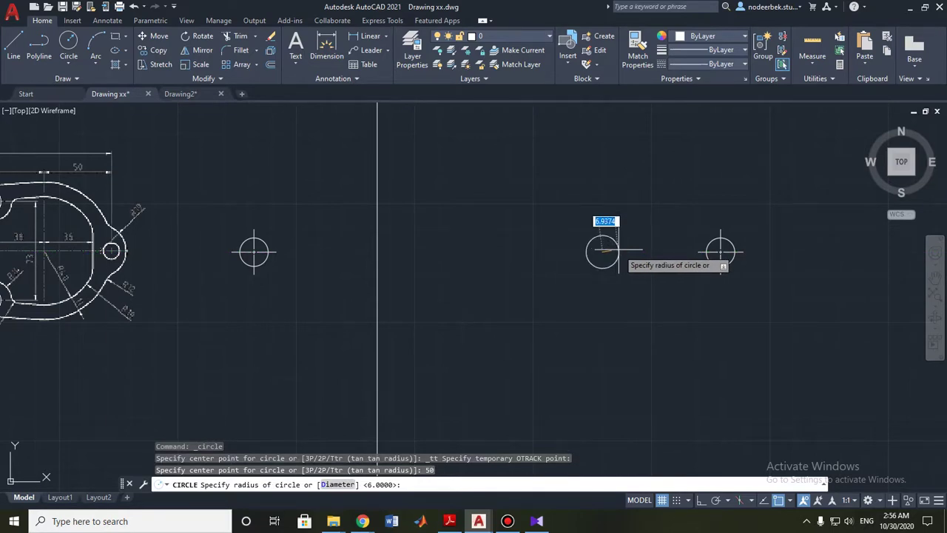
pyautogui.press('Return')
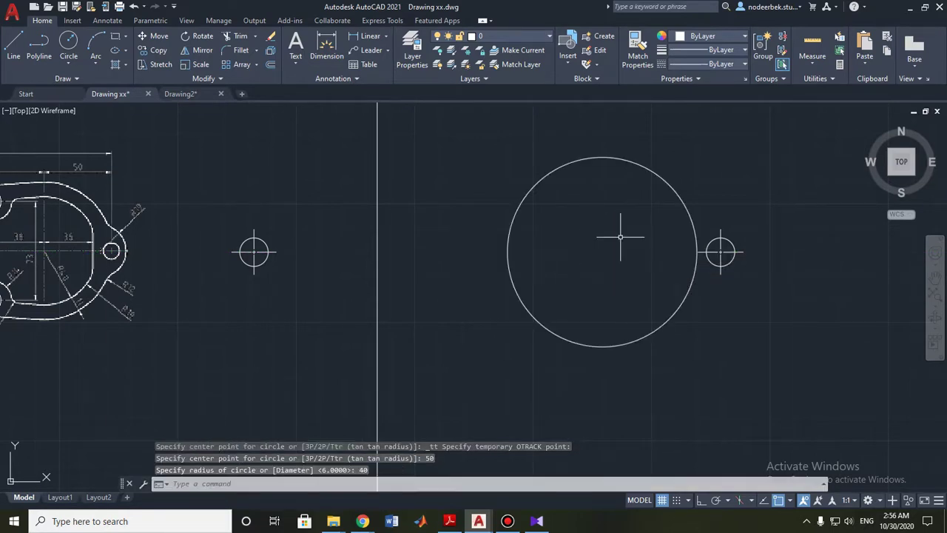
pyautogui.press('Return')
pyautogui.moveTo(585, 257); pyautogui.dragTo(766, 257, button='middle')
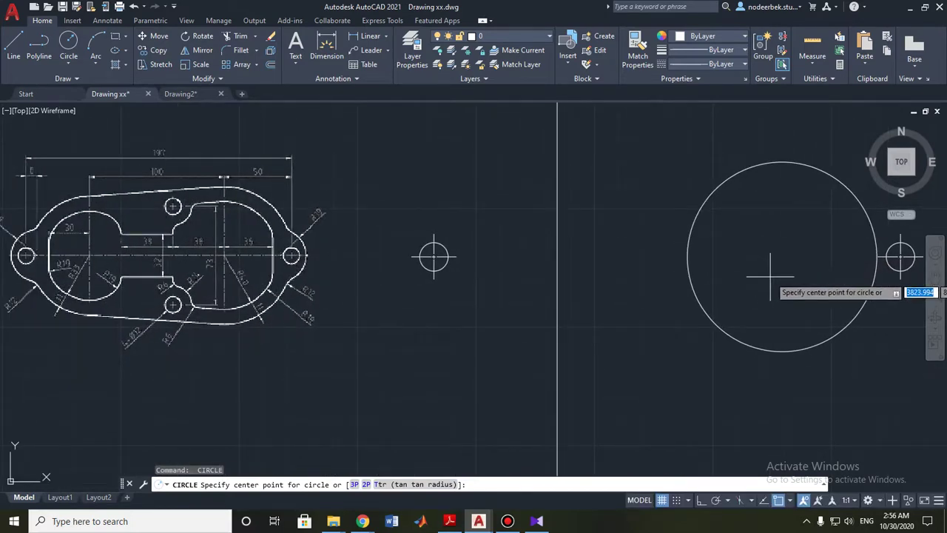
# - Pan and zoom the view to the right and cancel the pending circle
pyautogui.scroll(5, 280, 318)
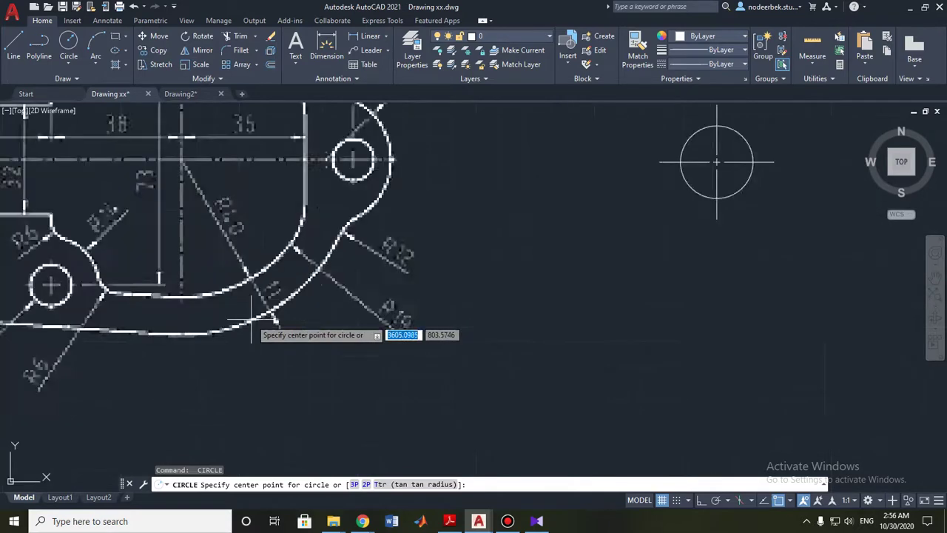
pyautogui.scroll(3, 279, 317)
pyautogui.scroll(-6, 288, 320)
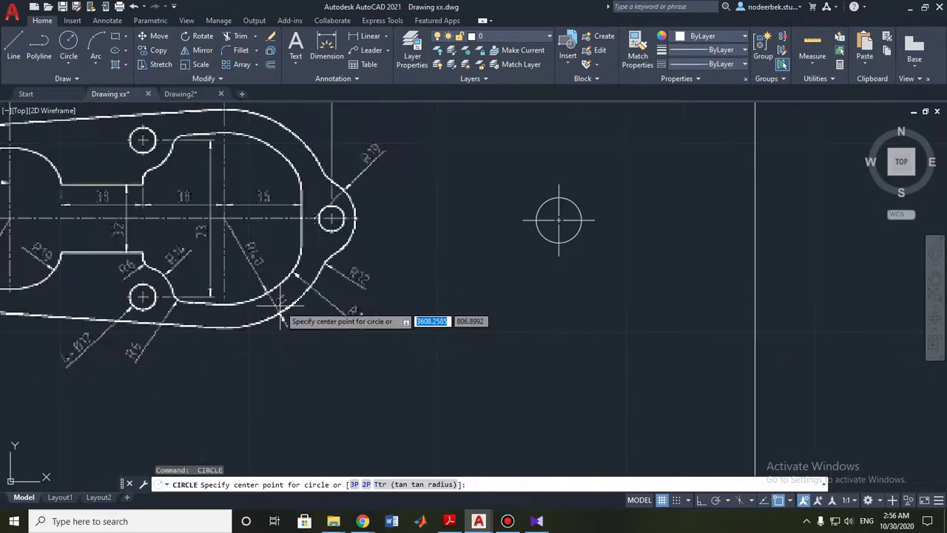
pyautogui.scroll(-2, 416, 302)
pyautogui.moveTo(429, 306); pyautogui.dragTo(577, 281, button='middle')
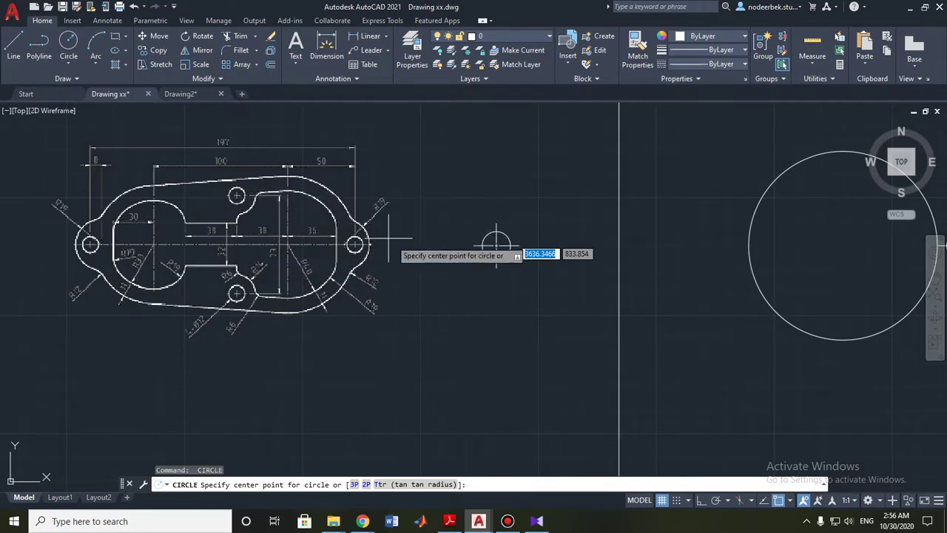
pyautogui.scroll(-1, 518, 241)
pyautogui.scroll(-1, 503, 246)
pyautogui.scroll(2, 461, 237)
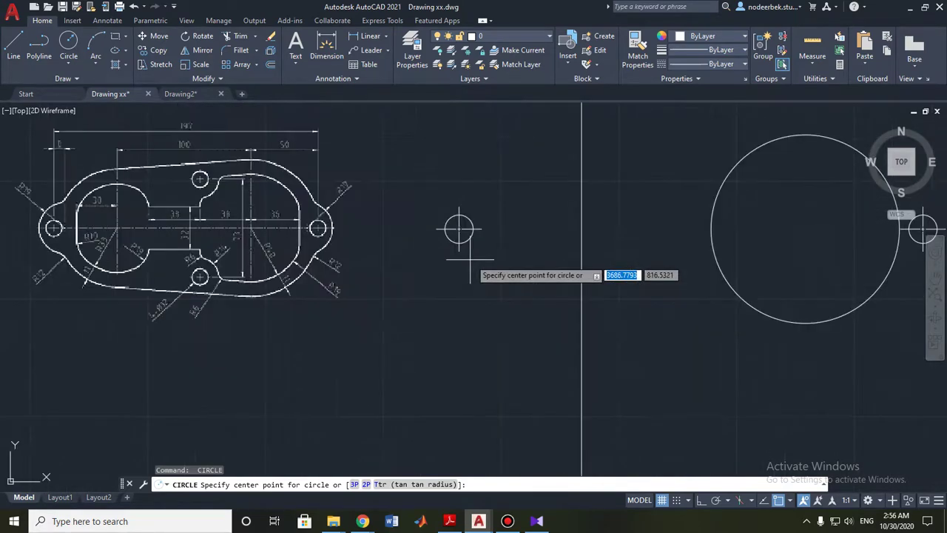
pyautogui.press('Escape')
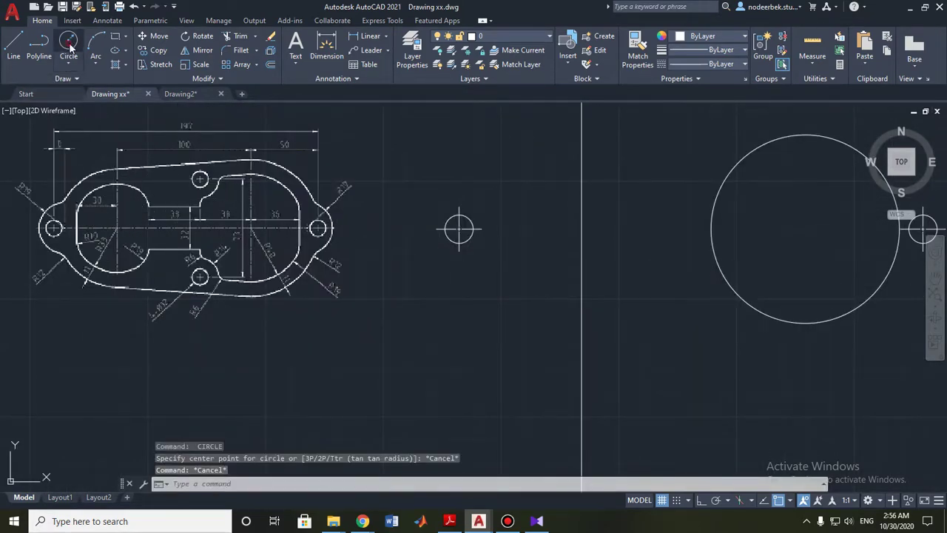
# - Draw a radius-33 circle centred 100 units left of the radius-40 circle's centre
pyautogui.press('Return')
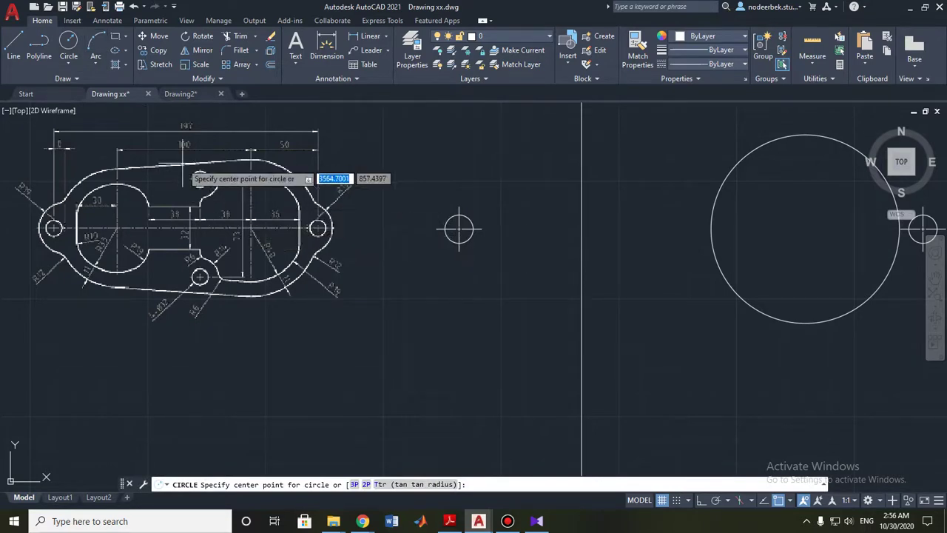
pyautogui.keyDown('shift'); pyautogui.rightClick(584, 203); pyautogui.keyUp('shift')
pyautogui.click(601, 208)
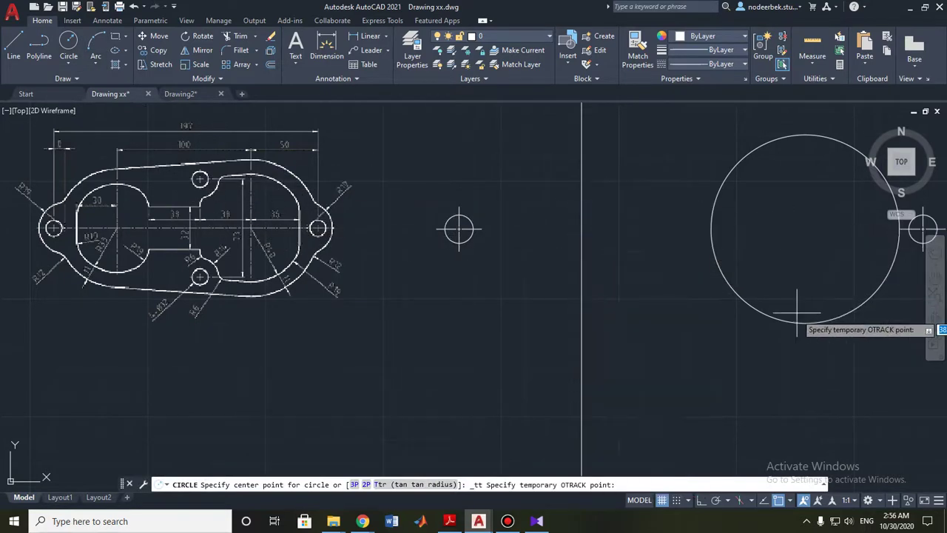
pyautogui.click(805, 228)
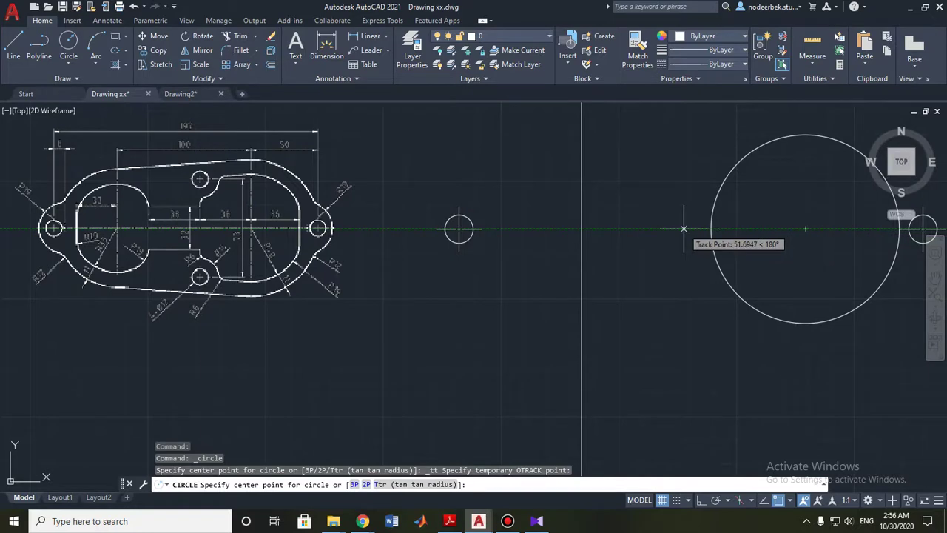
pyautogui.write('100')
pyautogui.press('Return')
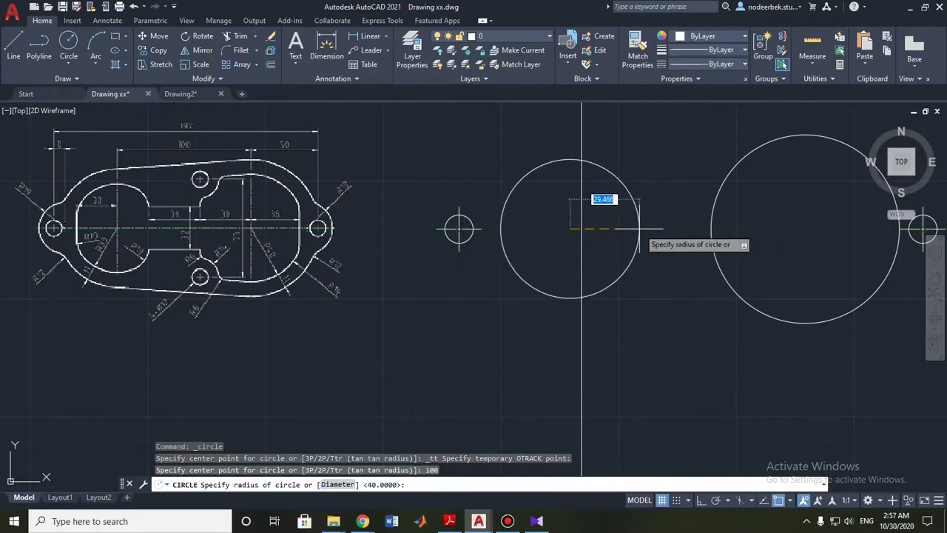
pyautogui.press('Return')
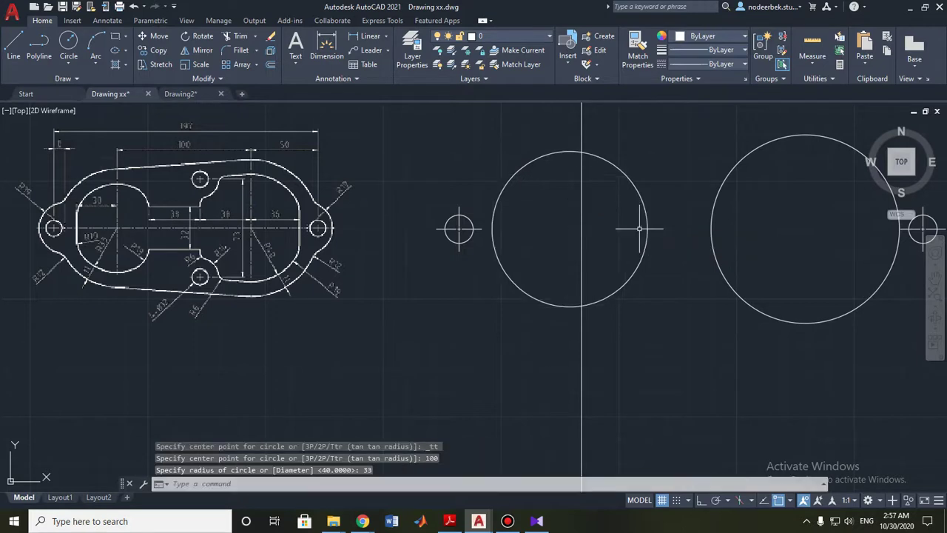
pyautogui.press('Escape')
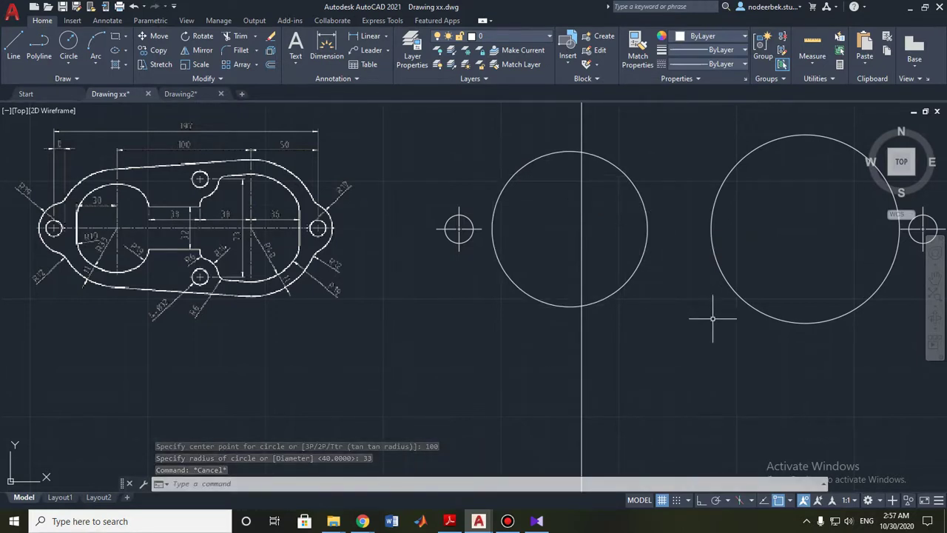
# - Add CENTERMARK (CE) centre marks to the left radius-33 and right radius-40 circles
pyautogui.moveTo(723, 322); pyautogui.dragTo(715, 323, button='middle')
pyautogui.scroll(2, 300, 242)
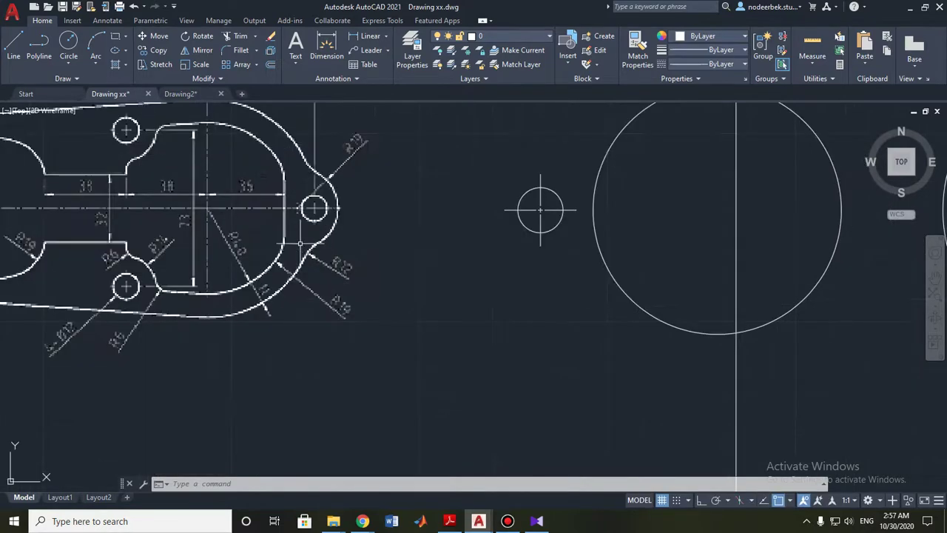
pyautogui.scroll(2, 287, 181)
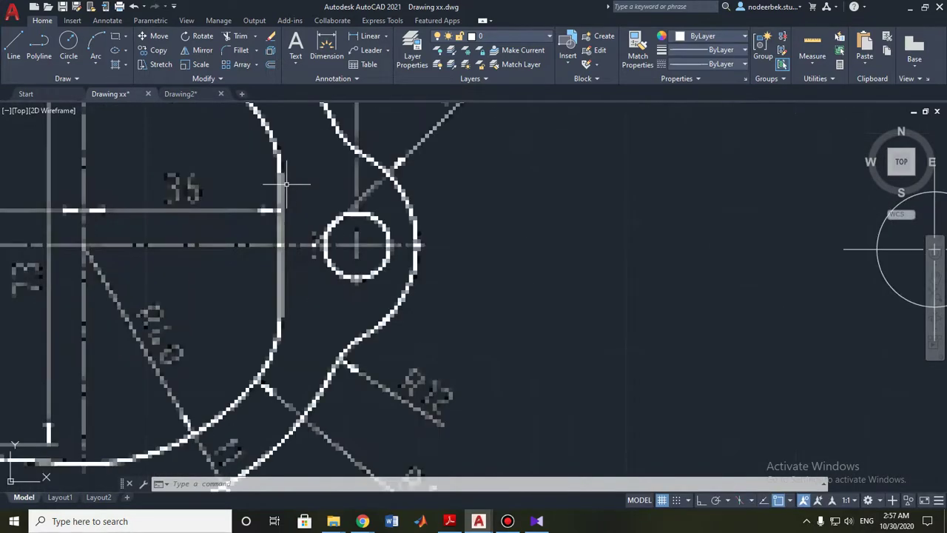
pyautogui.scroll(-1, 277, 216)
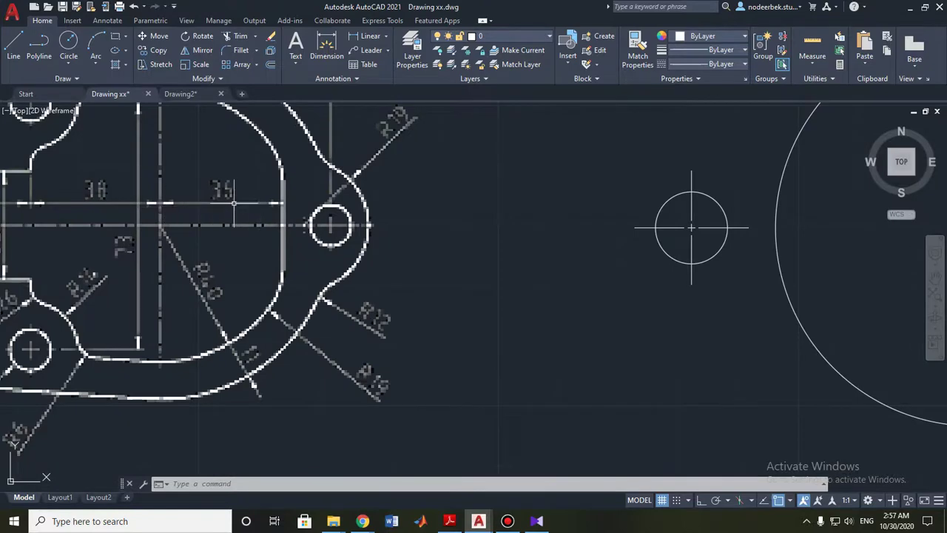
pyautogui.scroll(-2, 229, 199)
pyautogui.moveTo(229, 200); pyautogui.dragTo(163, 200, button='middle')
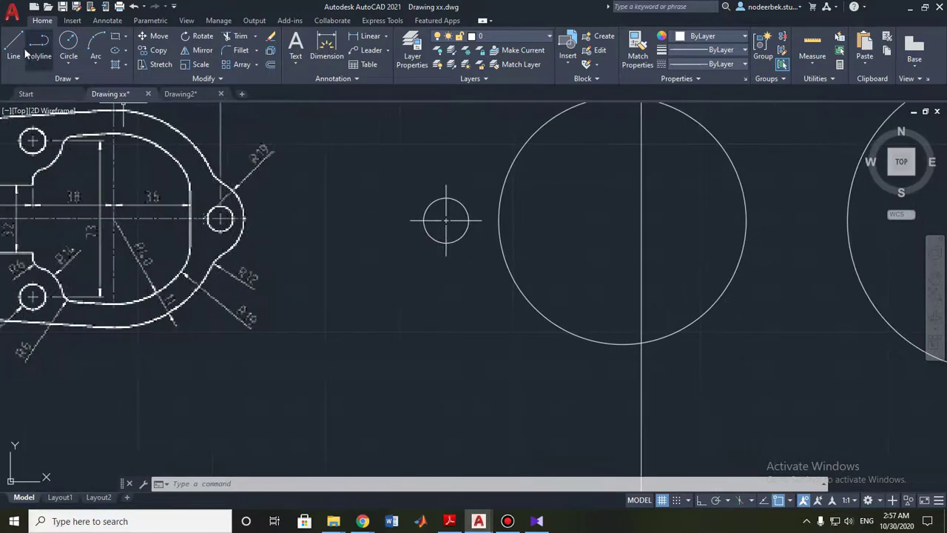
pyautogui.press('Escape')
pyautogui.press('Escape')
pyautogui.moveTo(600, 190); pyautogui.dragTo(464, 246, button='middle')
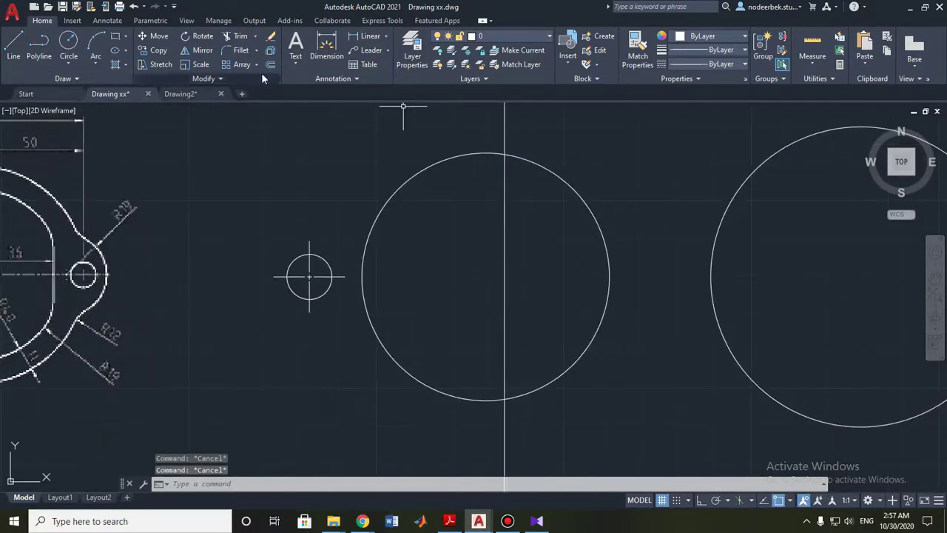
pyautogui.write('ce')
pyautogui.press('Return')
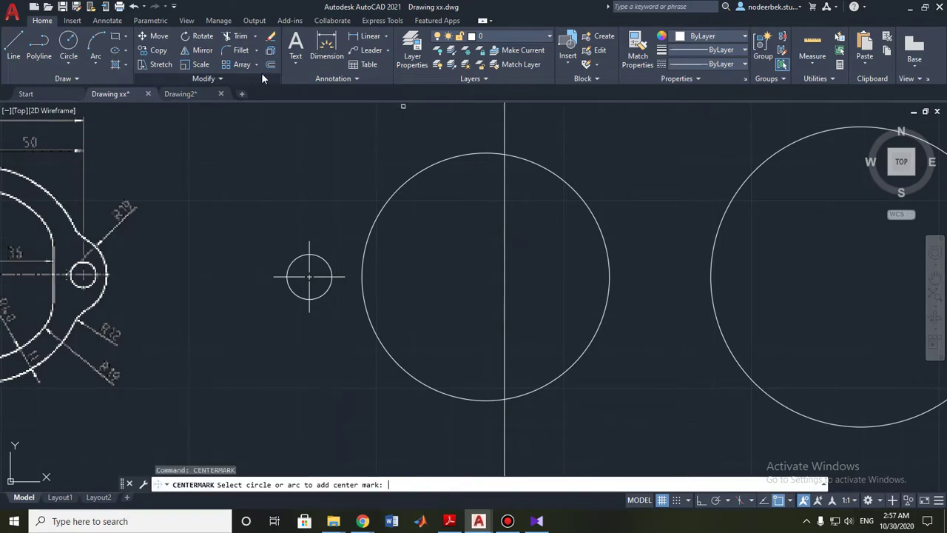
pyautogui.click(545, 169)
pyautogui.press('Return')
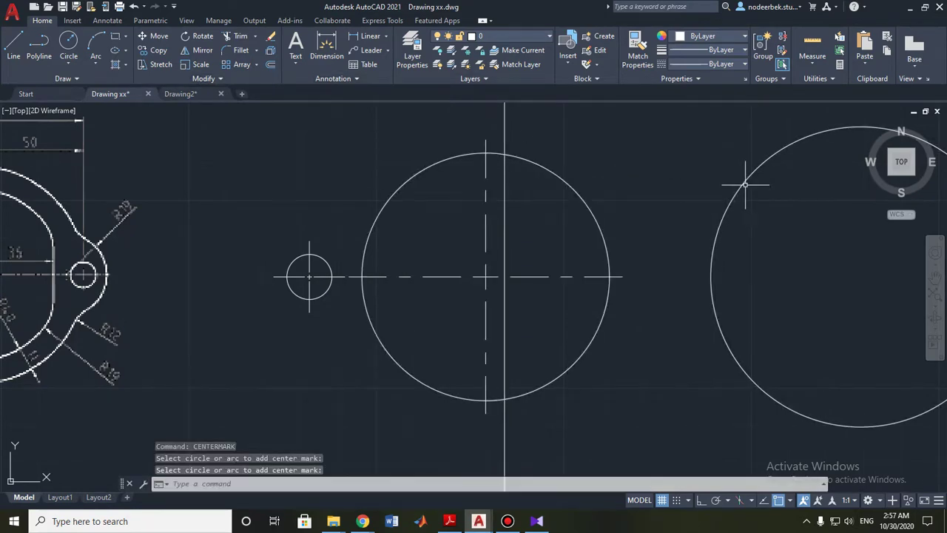
pyautogui.click(745, 184)
pyautogui.scroll(-2, 478, 225)
pyautogui.press('Escape')
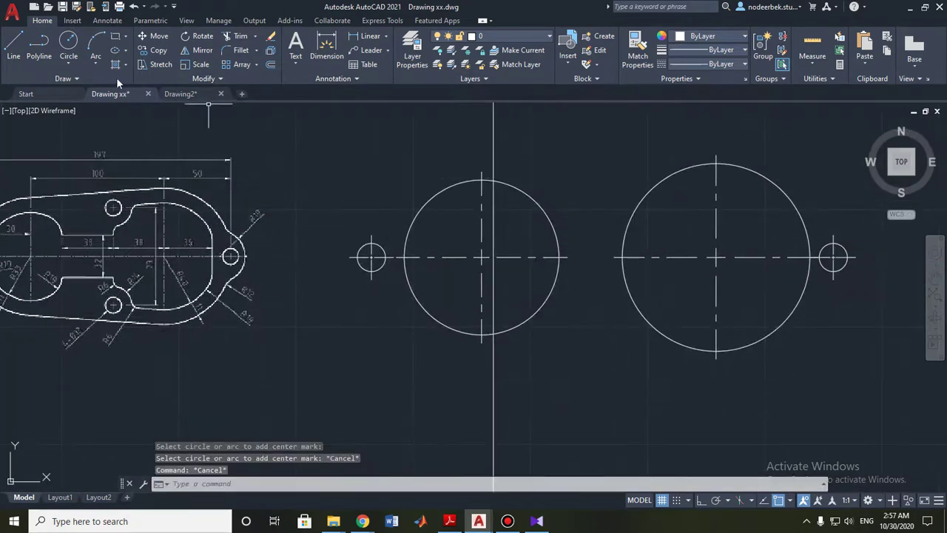
# - Draw a 27-unit vertical line starting 35 units right of the right circle's centre, with Ortho on
pyautogui.click(14, 46)
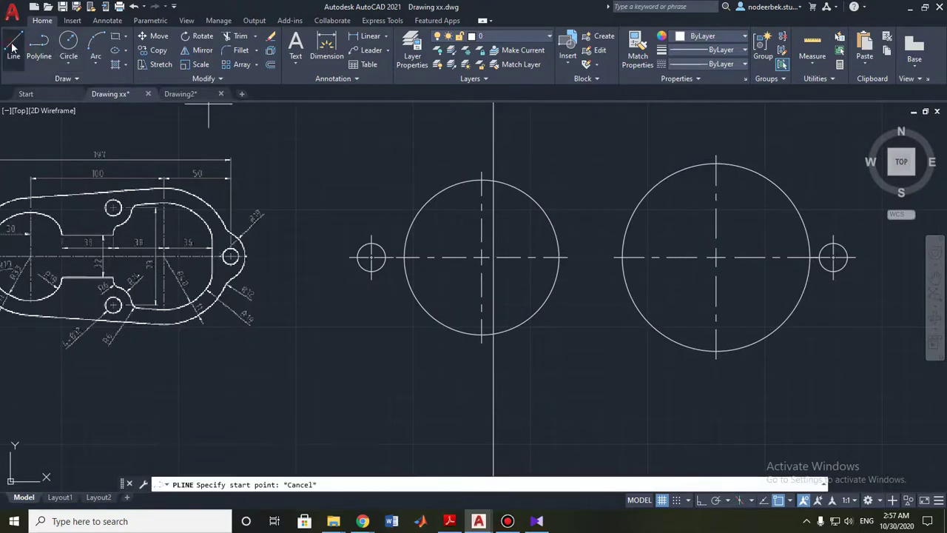
pyautogui.keyDown('shift'); pyautogui.rightClick(405, 140); pyautogui.keyUp('shift')
pyautogui.click(444, 142)
pyautogui.scroll(3, 688, 259)
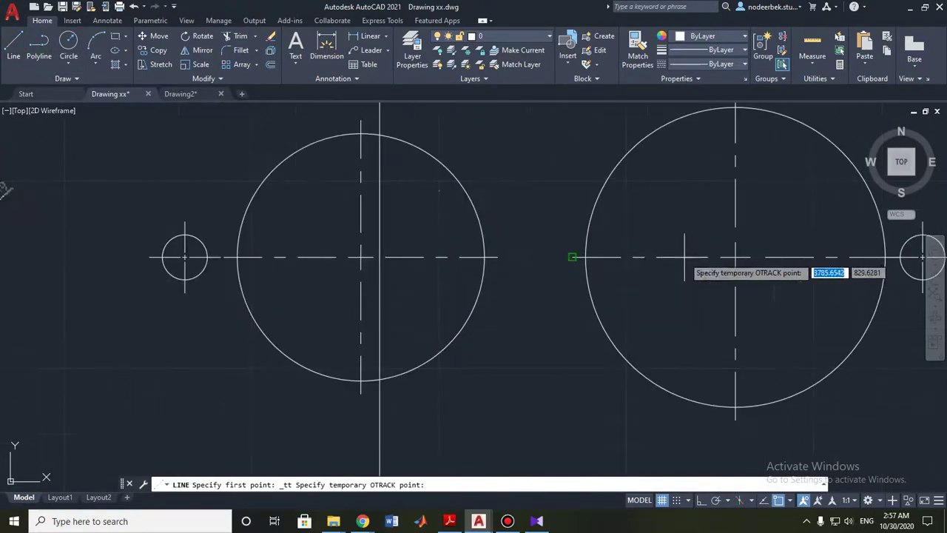
pyautogui.click(646, 264)
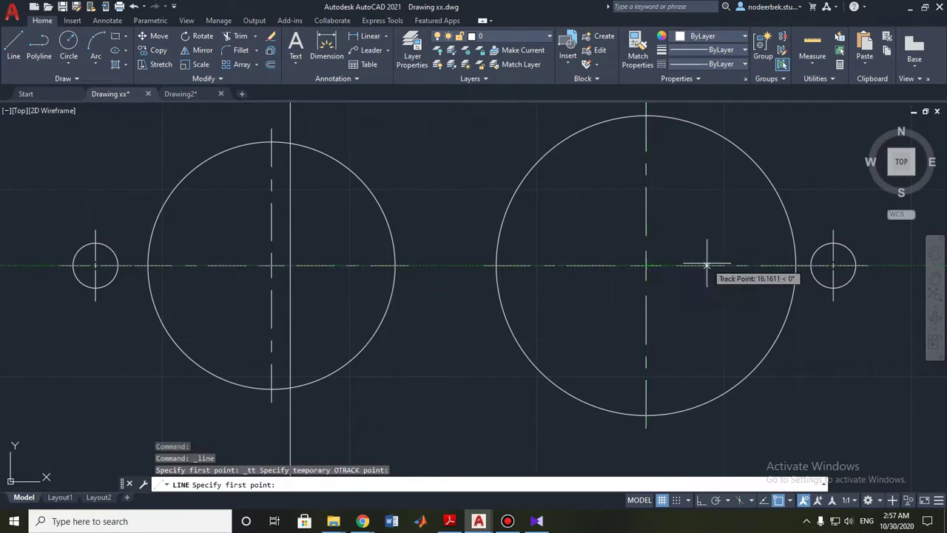
pyautogui.write('35')
pyautogui.press('Return')
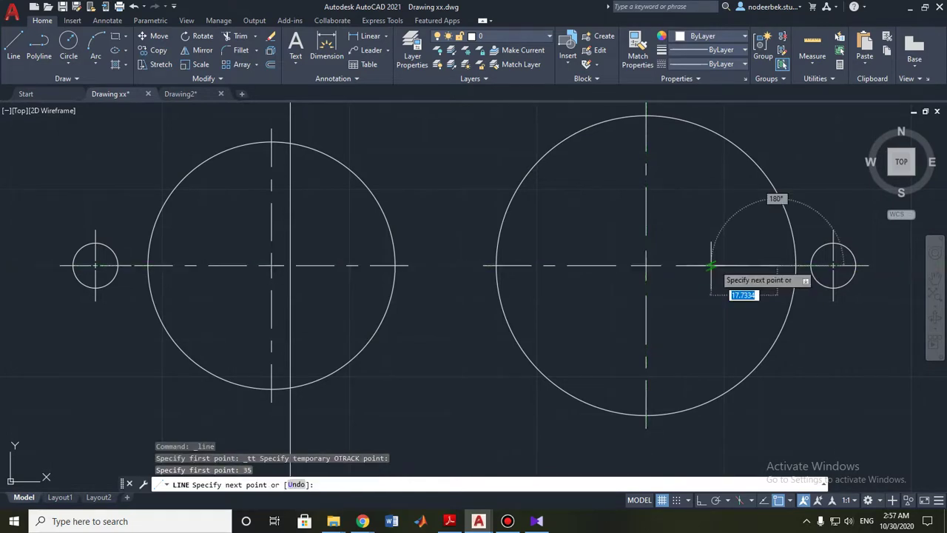
pyautogui.press('F8')
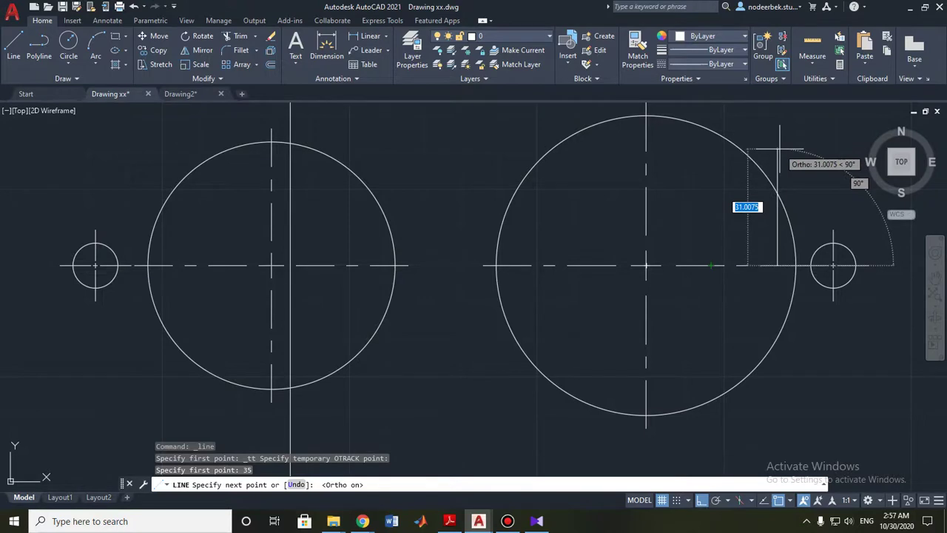
pyautogui.write('27')
pyautogui.press('Return')
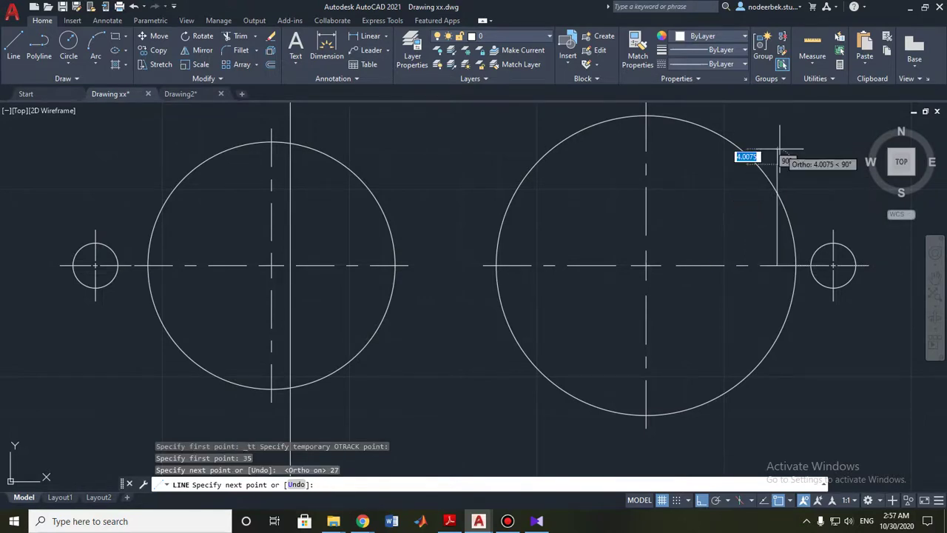
pyautogui.press('Escape')
# - Stretch the new line's bottom end downward past the centreline
pyautogui.moveTo(783, 234); pyautogui.dragTo(773, 199, button='middle')
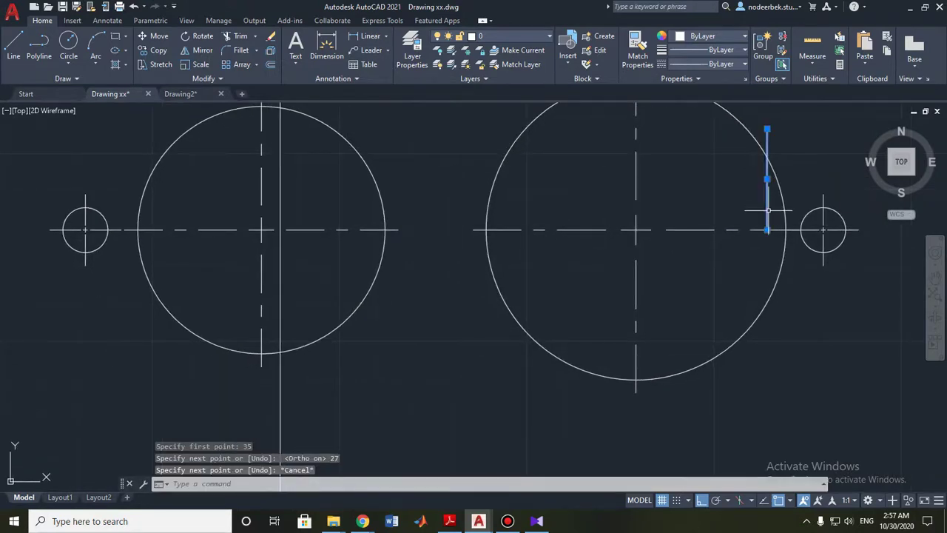
pyautogui.click(767, 230)
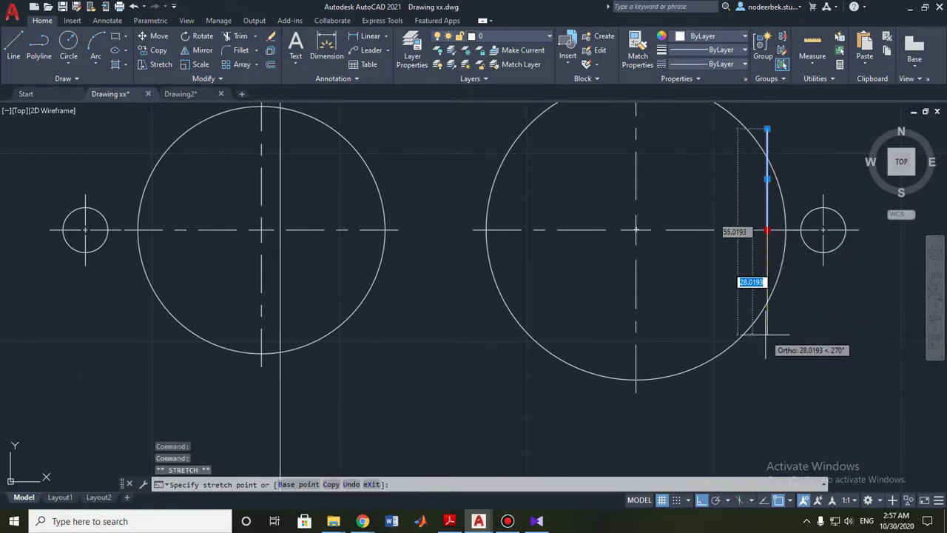
pyautogui.press('Escape')
pyautogui.press('Escape')
pyautogui.scroll(-2, 811, 320)
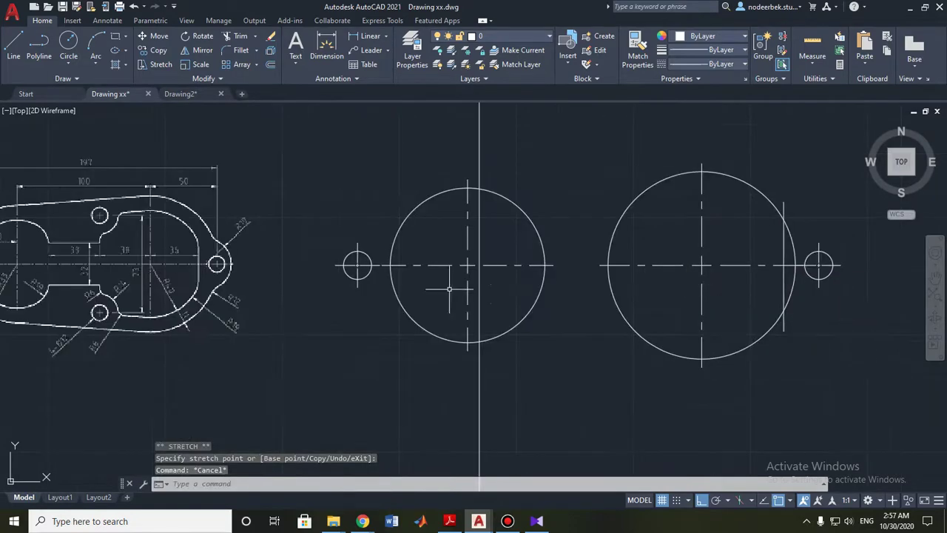
pyautogui.moveTo(448, 289); pyautogui.dragTo(621, 285, button='middle')
pyautogui.scroll(3, 387, 300)
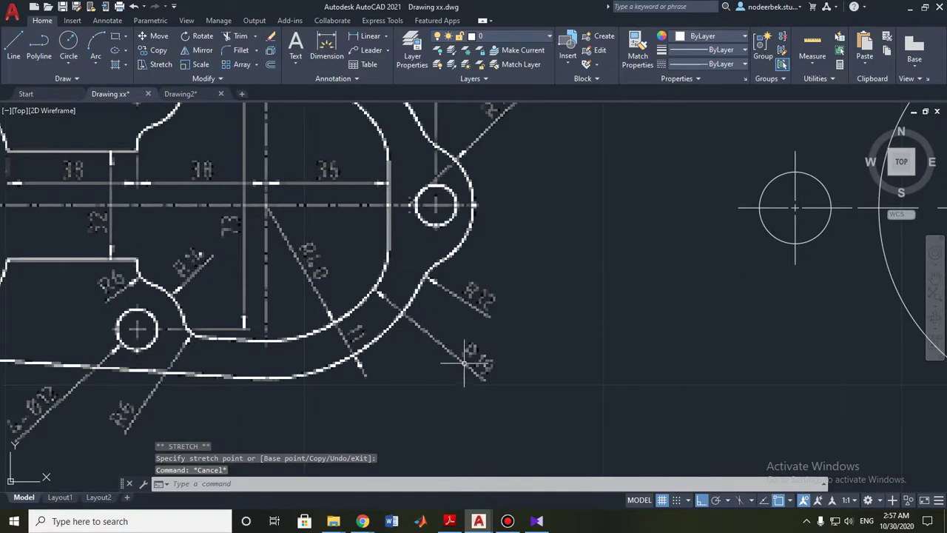
# - Set the fillet radius to 19 and try filleting the large right circle
pyautogui.click(235, 52)
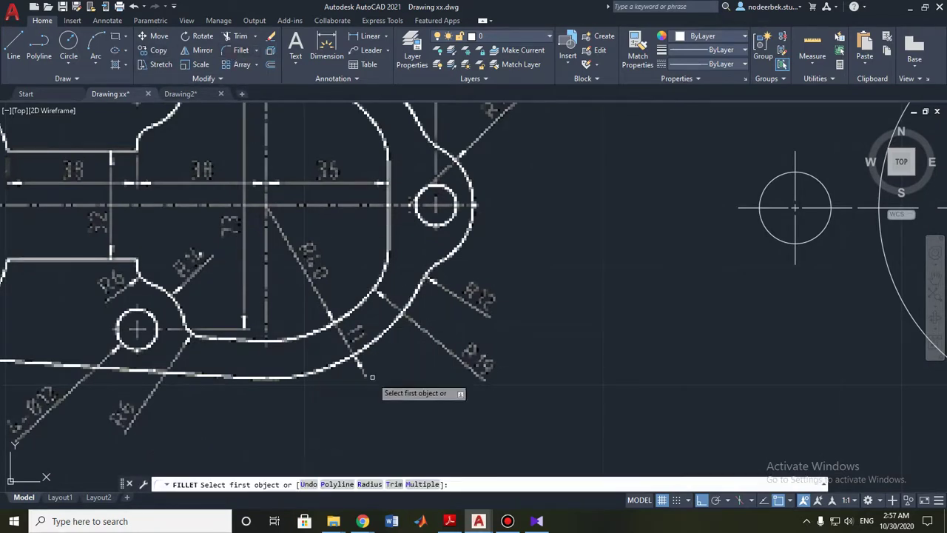
pyautogui.click(369, 484)
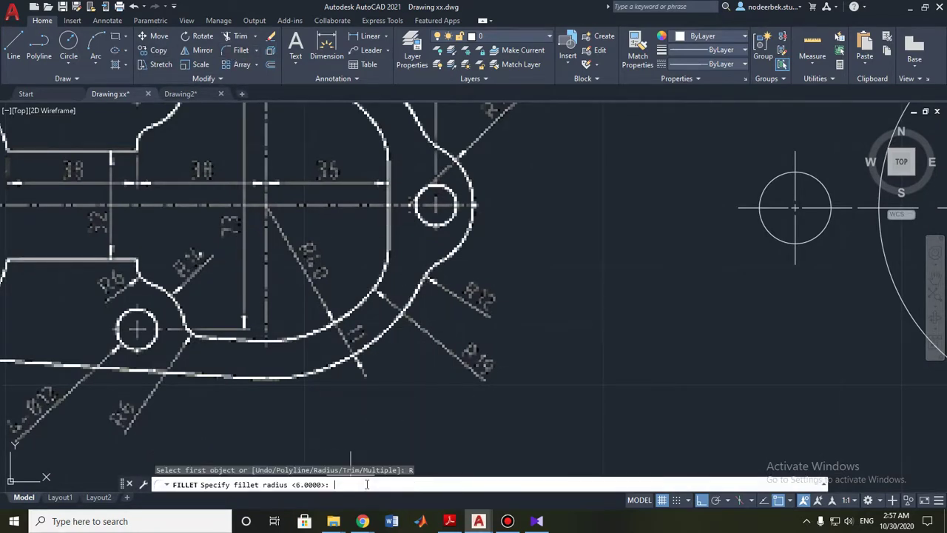
pyautogui.write('19')
pyautogui.press('Return')
pyautogui.scroll(-4, 378, 400)
pyautogui.scroll(5, 577, 355)
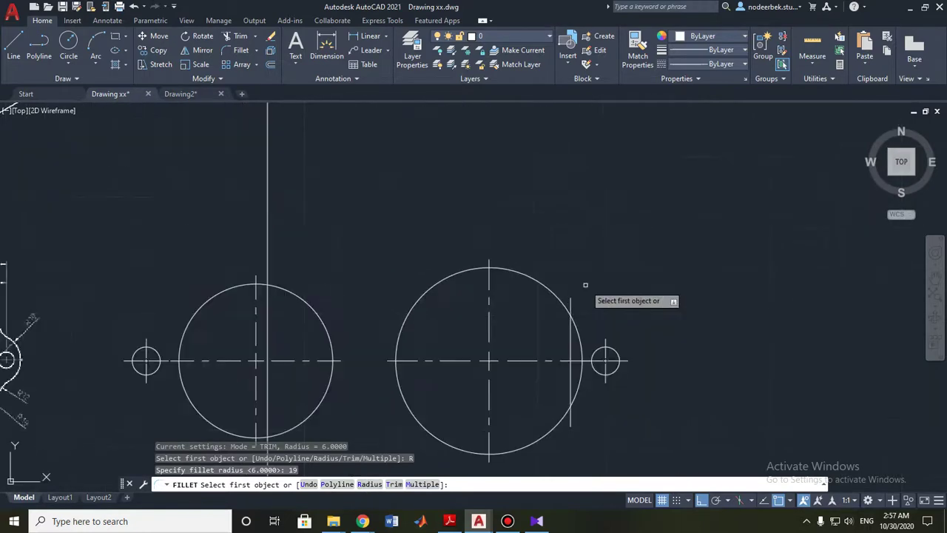
pyautogui.moveTo(540, 362); pyautogui.dragTo(541, 321, button='middle')
pyautogui.click(553, 275)
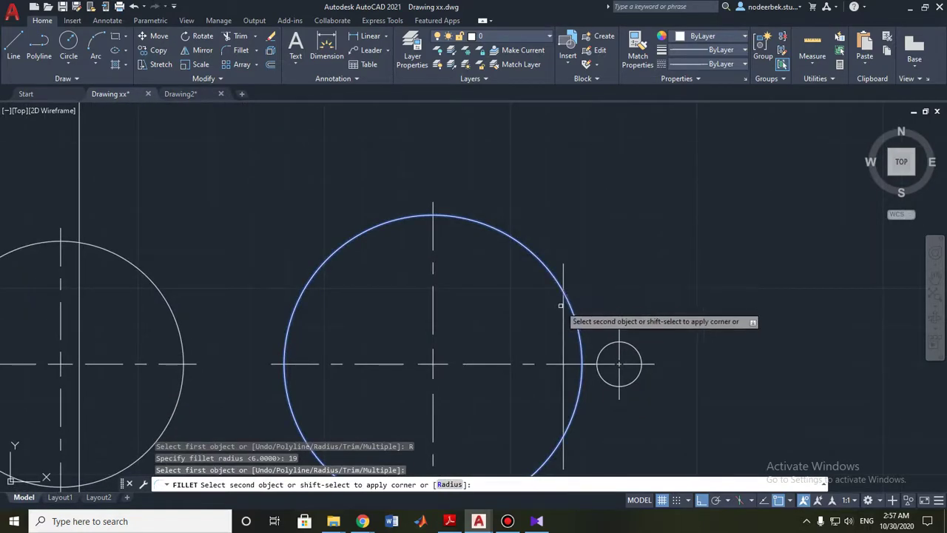
pyautogui.press('Escape')
# - Fillet the vertical line into the large circle with radius 19
pyautogui.moveTo(551, 444); pyautogui.dragTo(560, 340, button='middle')
pyautogui.press('Return')
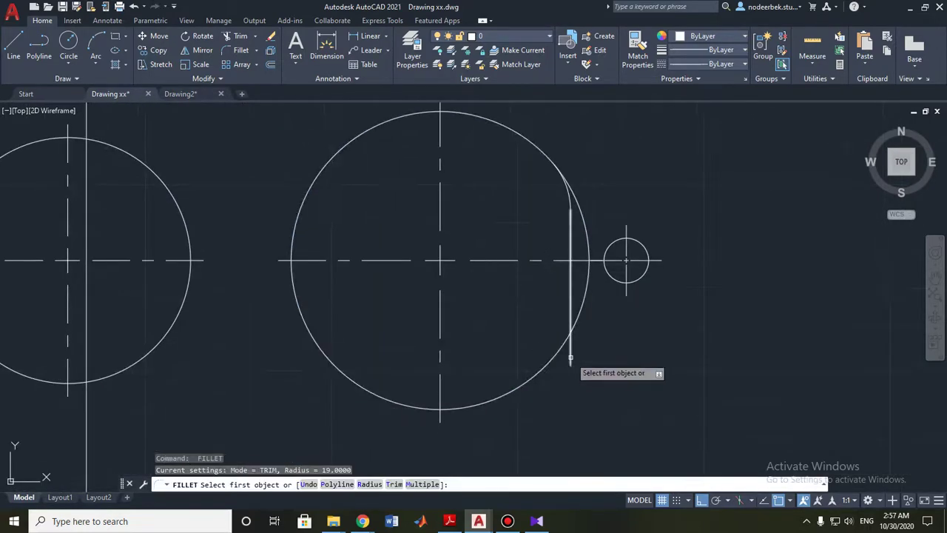
pyautogui.click(569, 355)
pyautogui.press('Escape')
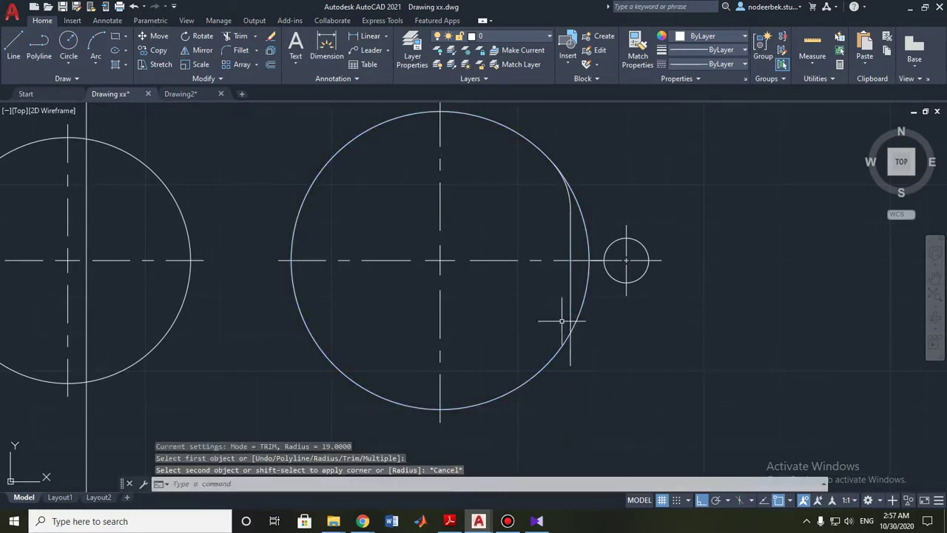
pyautogui.click(239, 54)
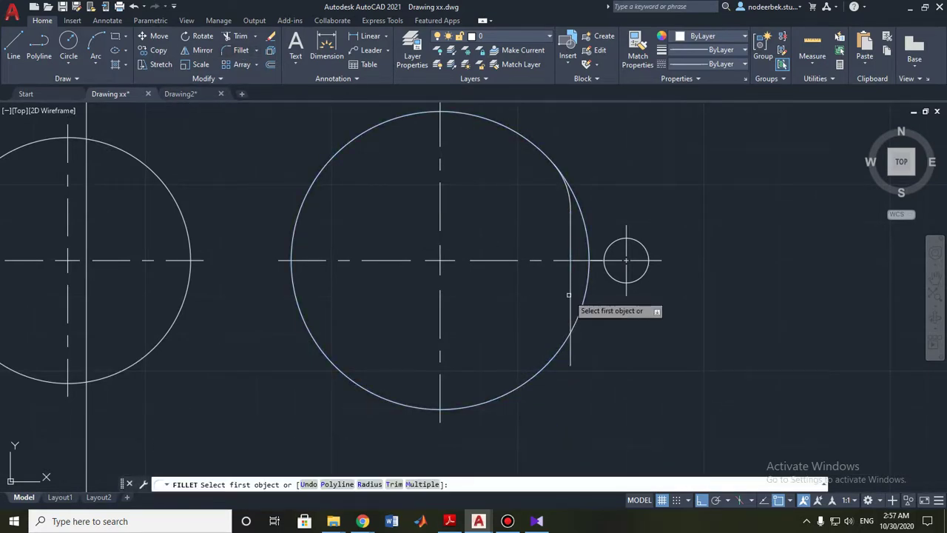
pyautogui.click(570, 295)
pyautogui.click(563, 343)
pyautogui.press('Escape')
pyautogui.press('Escape')
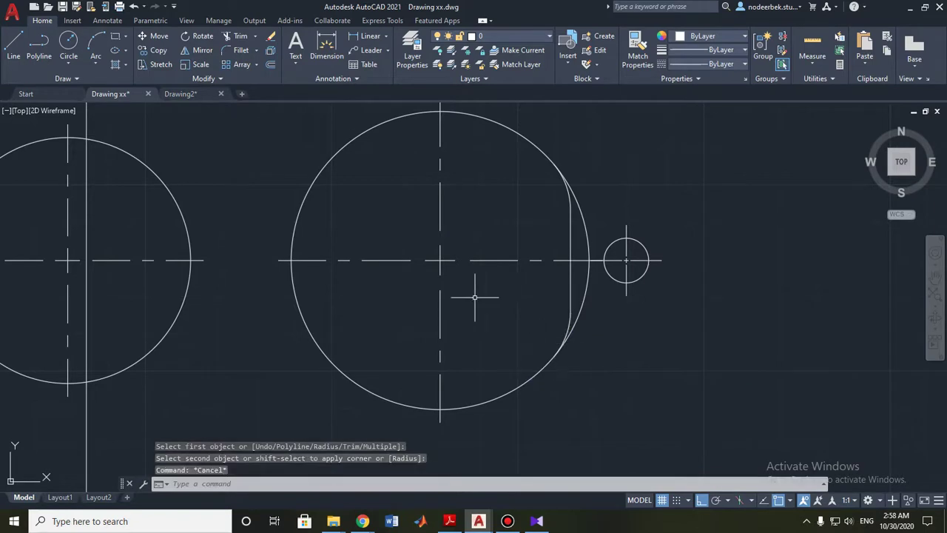
# - Trim the large circle's arcs lying outside the vertical line
pyautogui.click(236, 36)
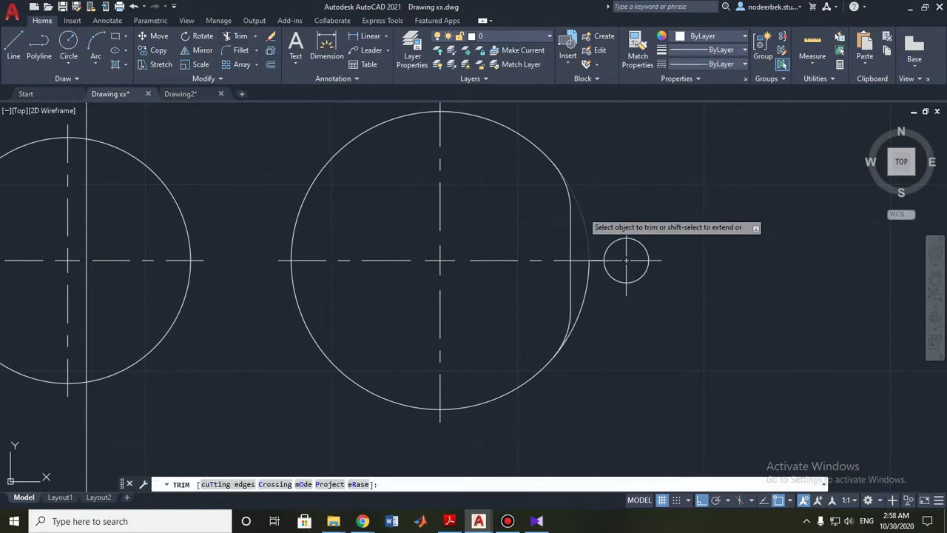
pyautogui.click(582, 215)
pyautogui.click(591, 287)
pyautogui.scroll(-5, 575, 303)
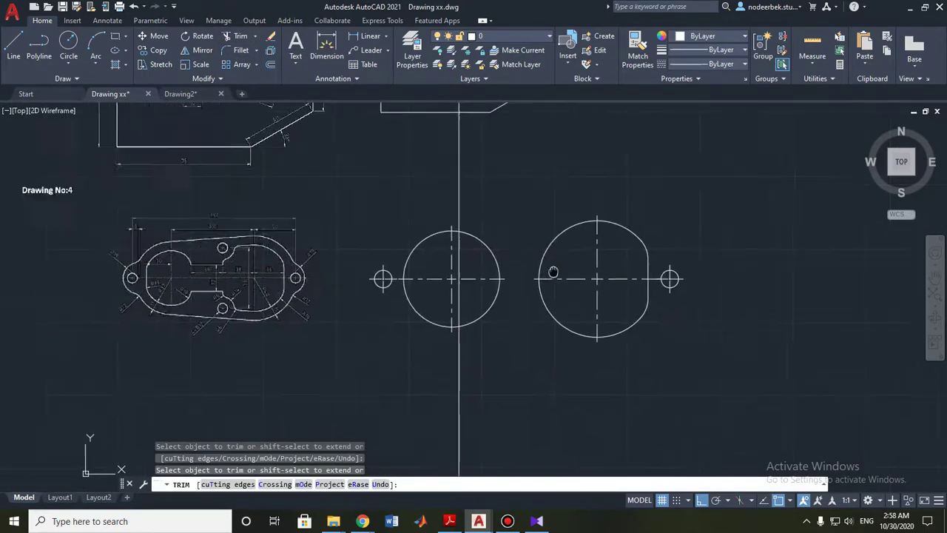
pyautogui.press('Escape')
pyautogui.scroll(1, 414, 274)
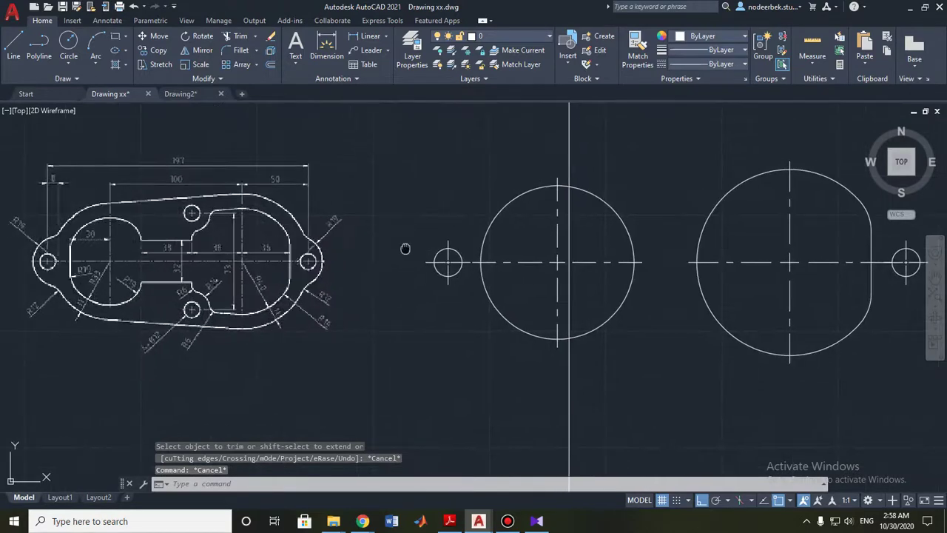
# - Start a line 38 units left of the radius-40 circle's centre via a temporary track point
pyautogui.scroll(1, 406, 248)
pyautogui.scroll(1, 303, 233)
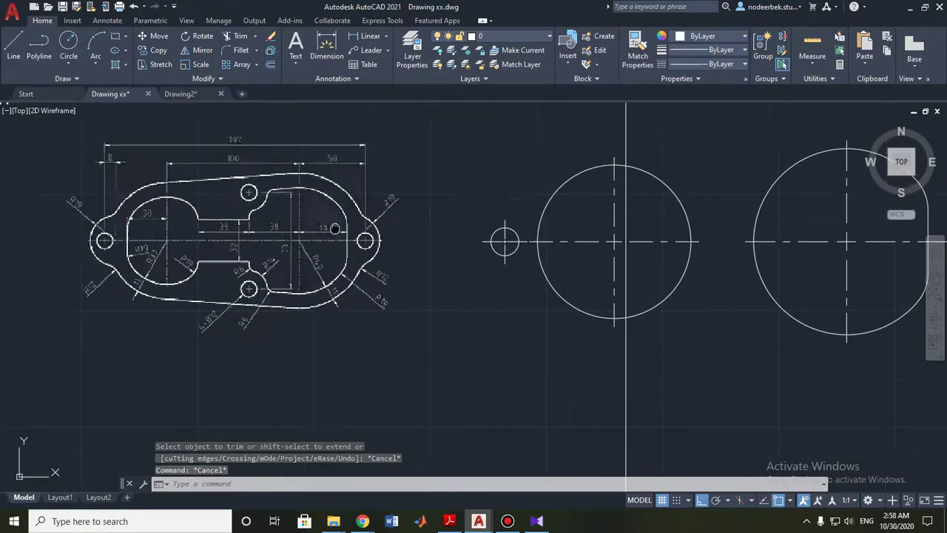
pyautogui.scroll(1, 325, 231)
pyautogui.scroll(1, 325, 230)
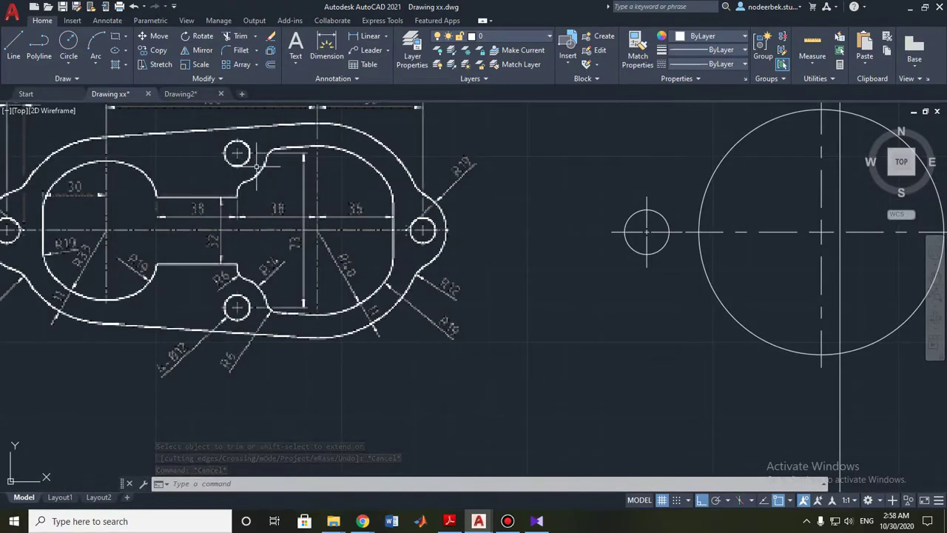
pyautogui.moveTo(496, 196); pyautogui.dragTo(413, 194, button='middle')
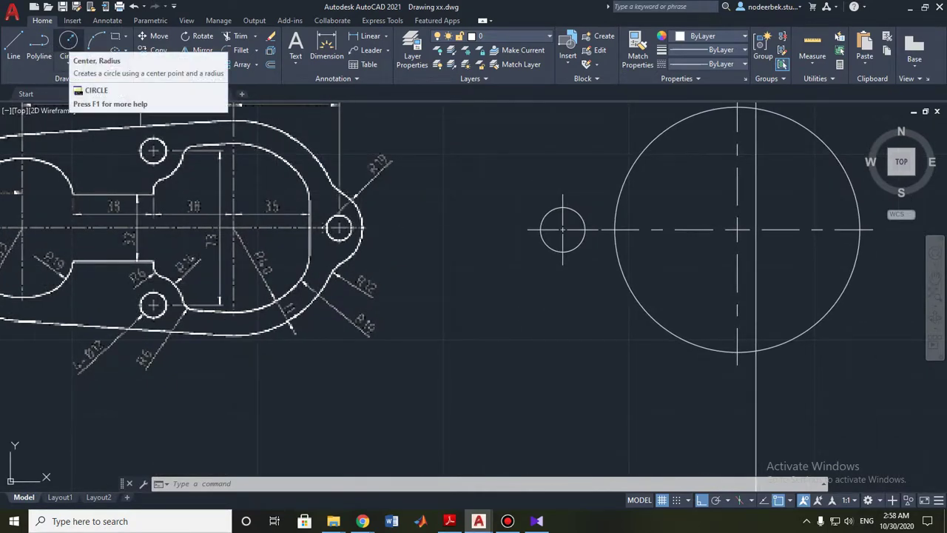
pyautogui.press('Escape')
pyautogui.press('Escape')
pyautogui.click(12, 54)
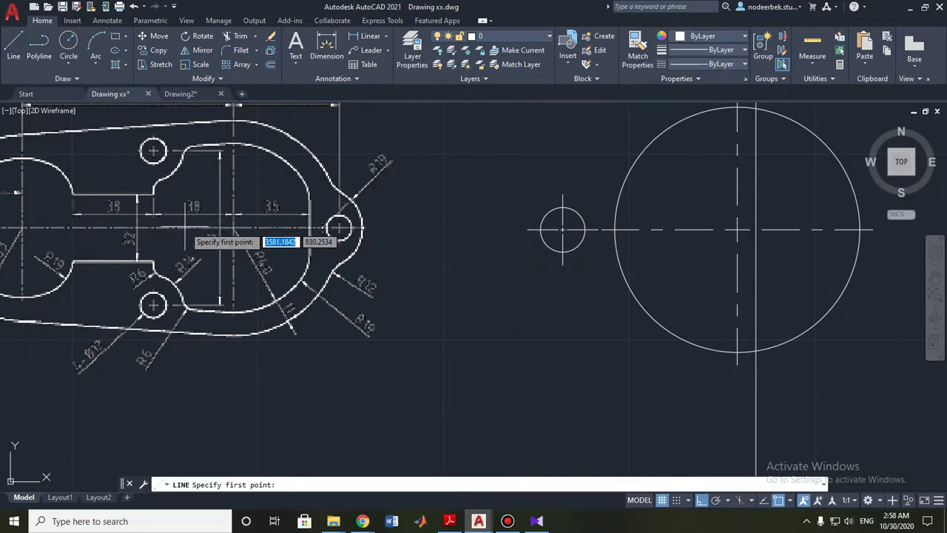
pyautogui.keyDown('shift'); pyautogui.rightClick(489, 156); pyautogui.keyUp('shift')
pyautogui.click(533, 163)
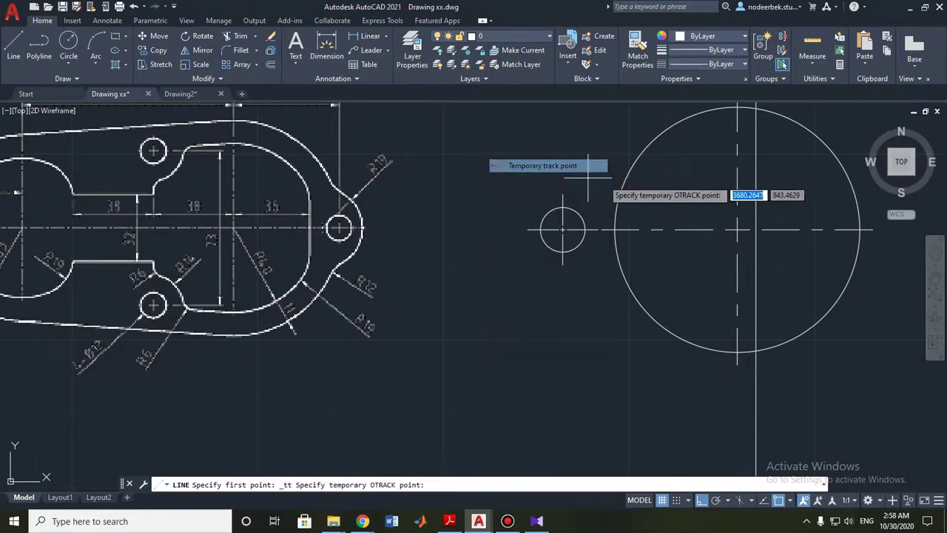
pyautogui.scroll(-3, 740, 230)
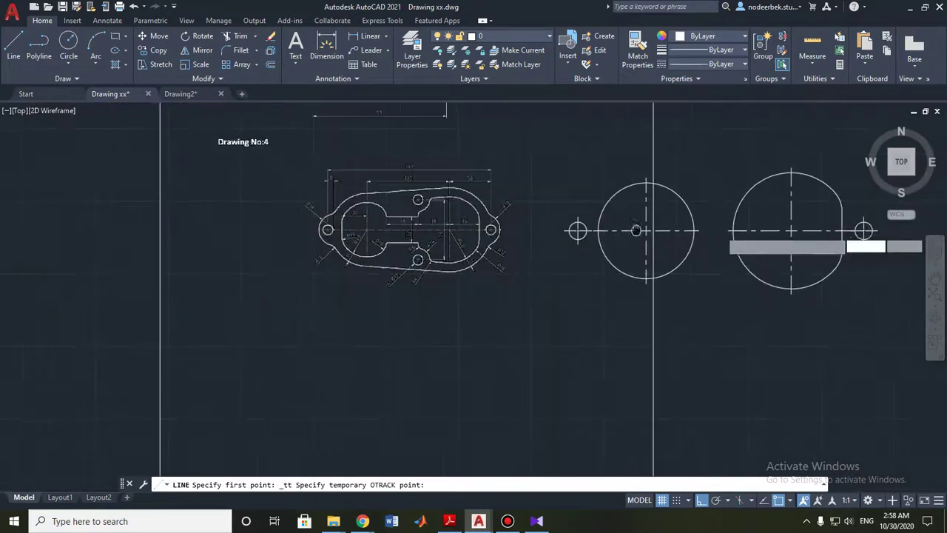
pyautogui.click(788, 230)
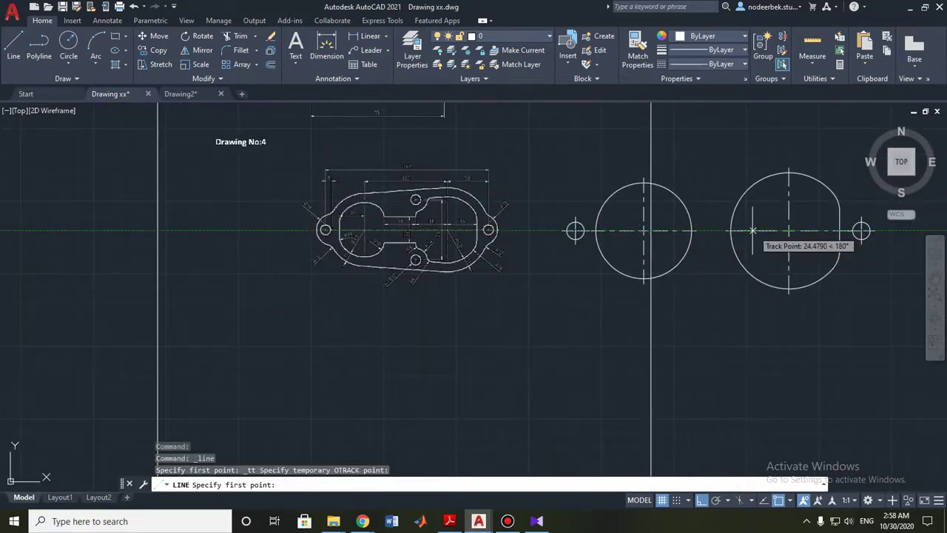
pyautogui.write('38')
pyautogui.press('Return')
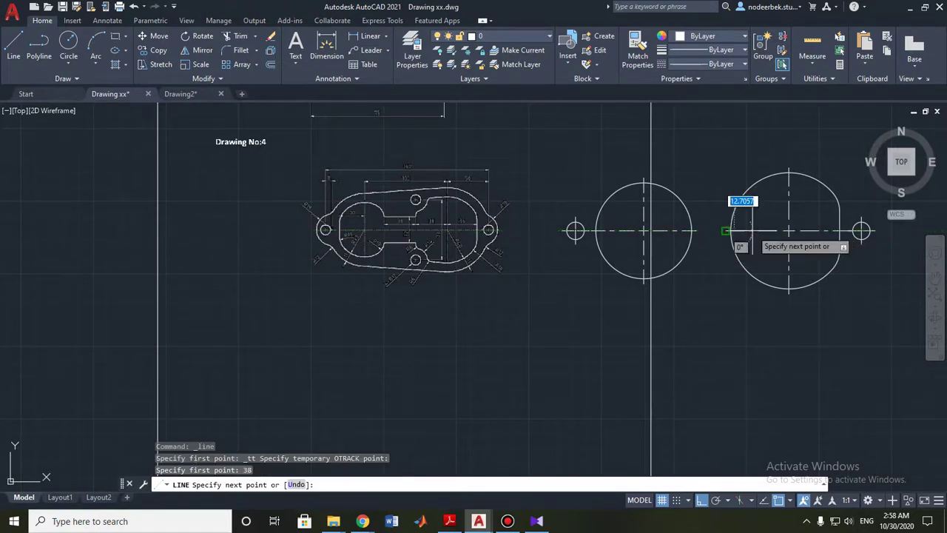
# - Run the line 36.5 units straight up and end the command
pyautogui.scroll(2, 715, 182)
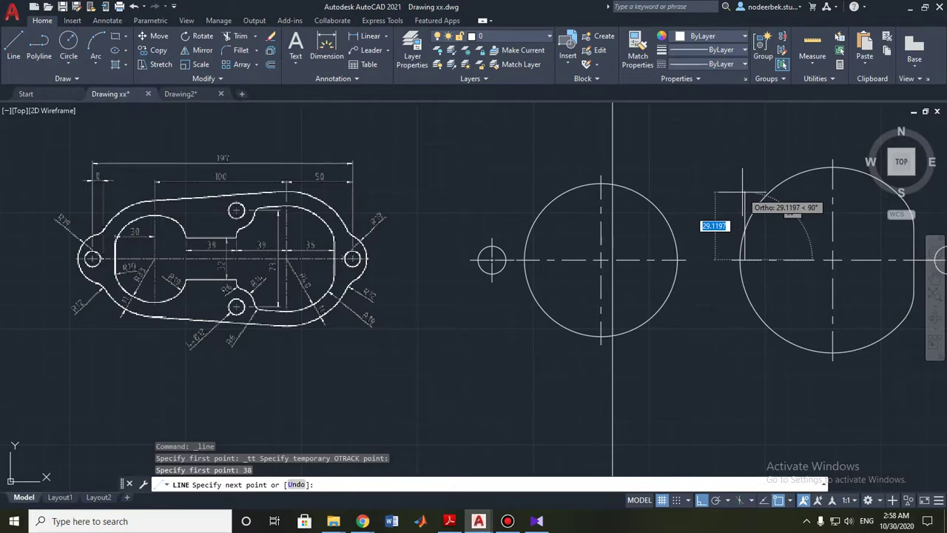
pyautogui.scroll(2, 743, 191)
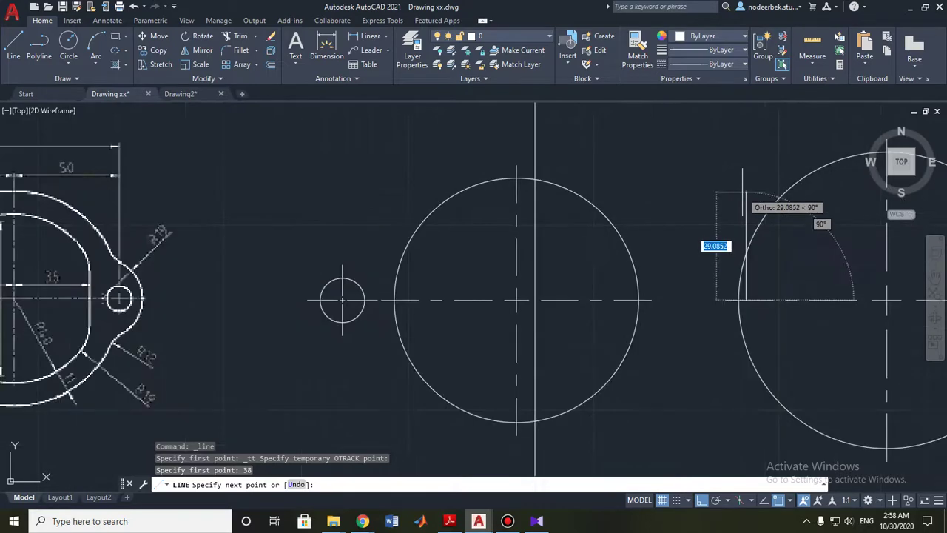
pyautogui.scroll(-2, 743, 192)
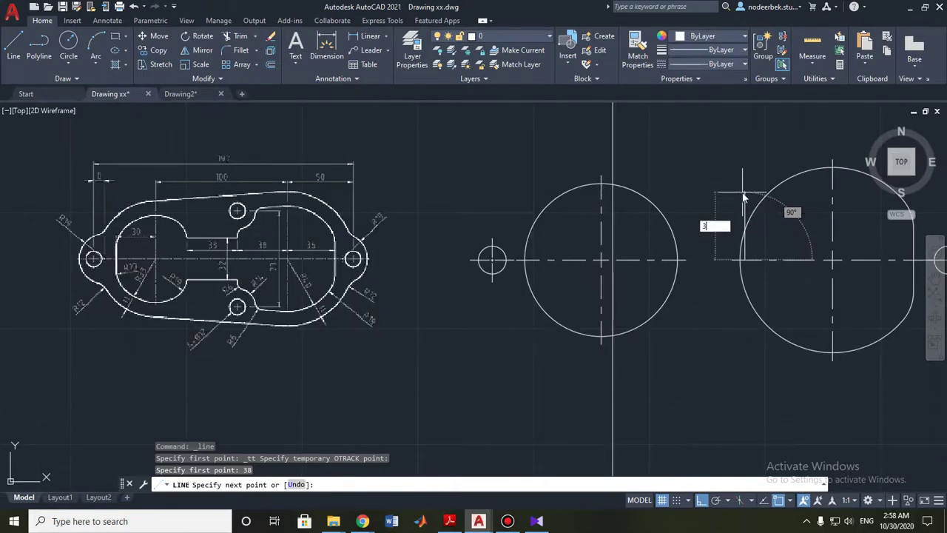
pyautogui.press('Return')
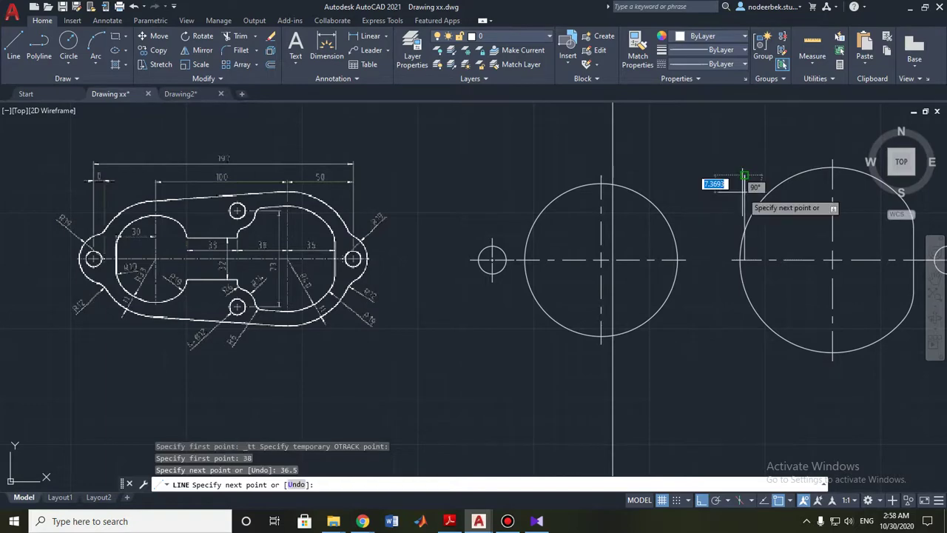
pyautogui.press('Escape')
pyautogui.scroll(3, 350, 261)
pyautogui.scroll(2, 386, 254)
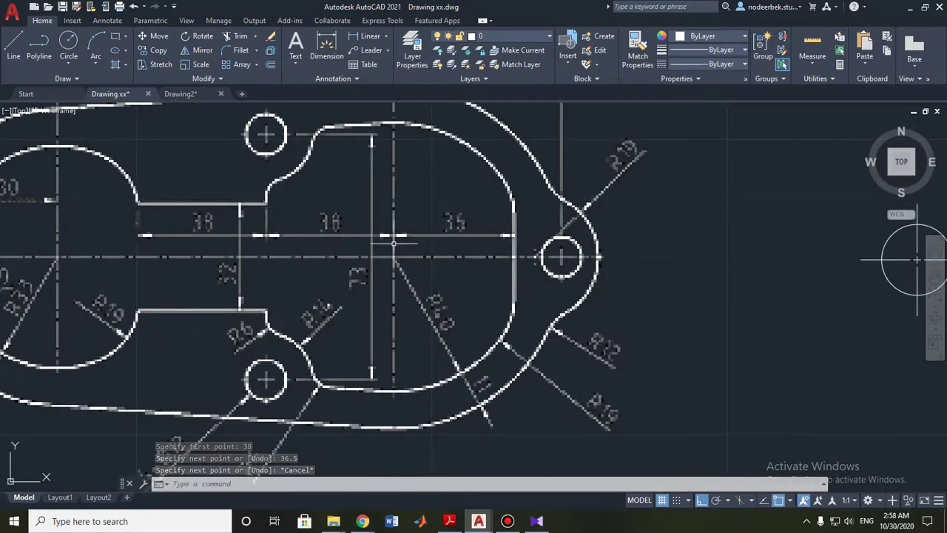
pyautogui.scroll(-3, 916, 258)
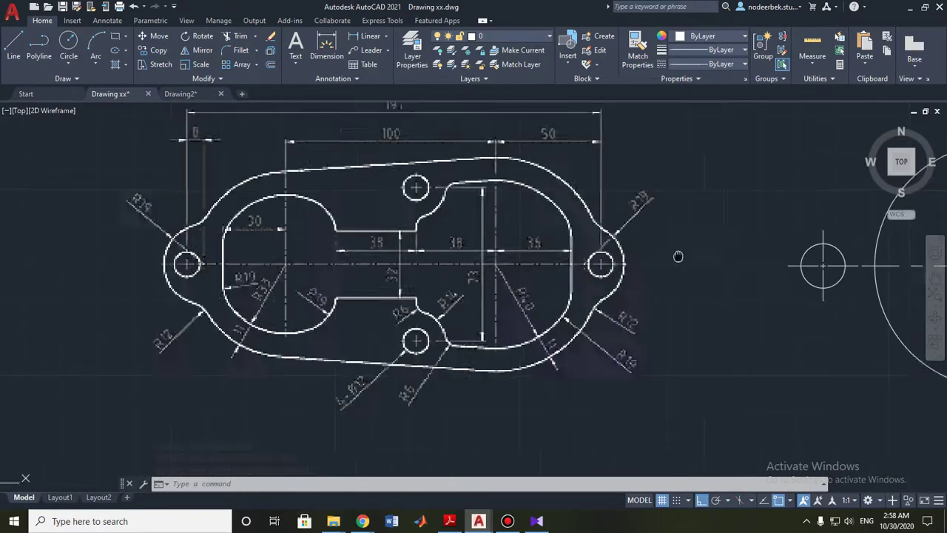
pyautogui.scroll(-1, 676, 253)
pyautogui.scroll(2, 740, 222)
pyautogui.scroll(2, 755, 207)
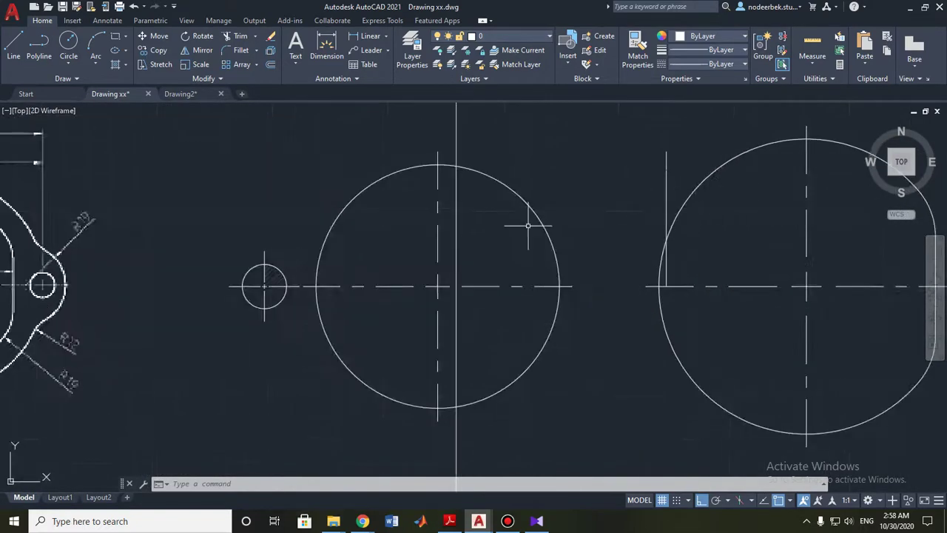
pyautogui.scroll(-2, 452, 285)
# - Draw a radius-6 circle centred on the vertical line's top endpoint
pyautogui.moveTo(406, 273); pyautogui.dragTo(539, 274, button='middle')
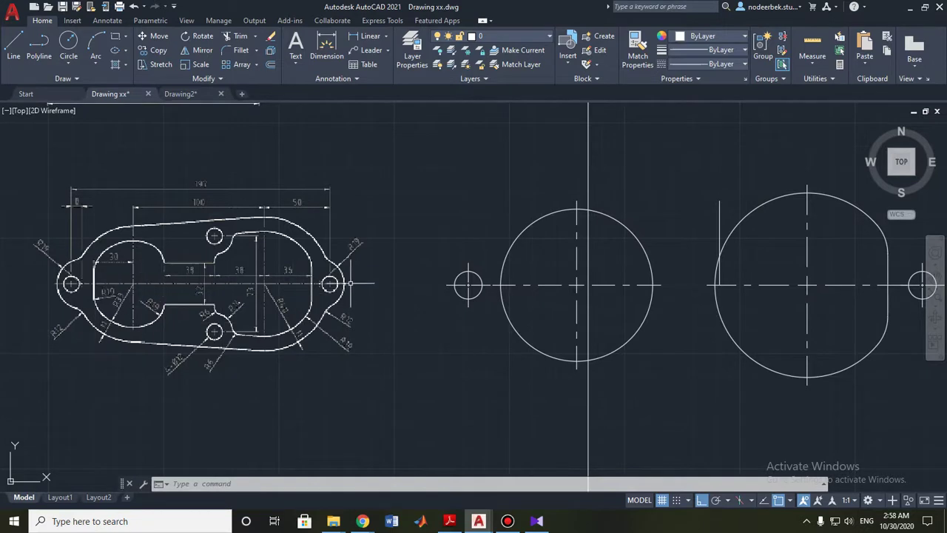
pyautogui.click(68, 43)
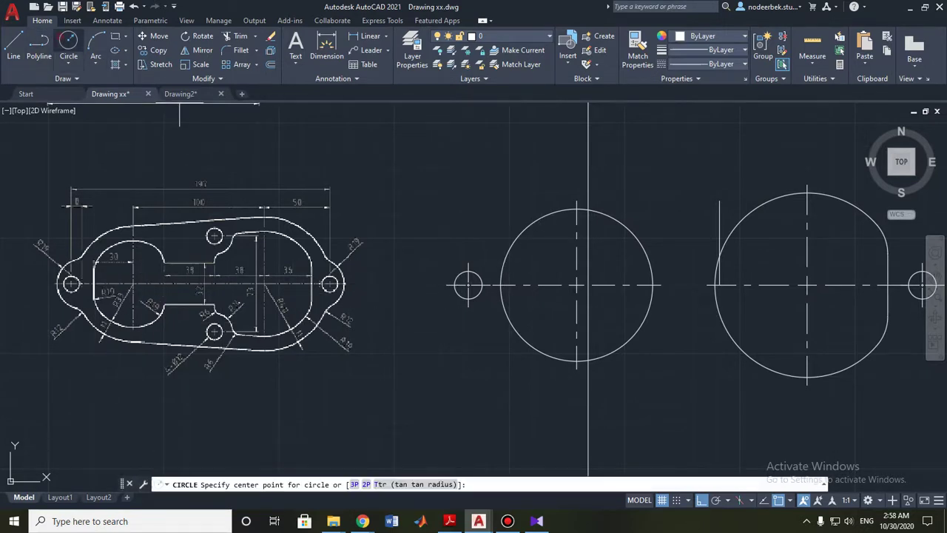
pyautogui.click(719, 201)
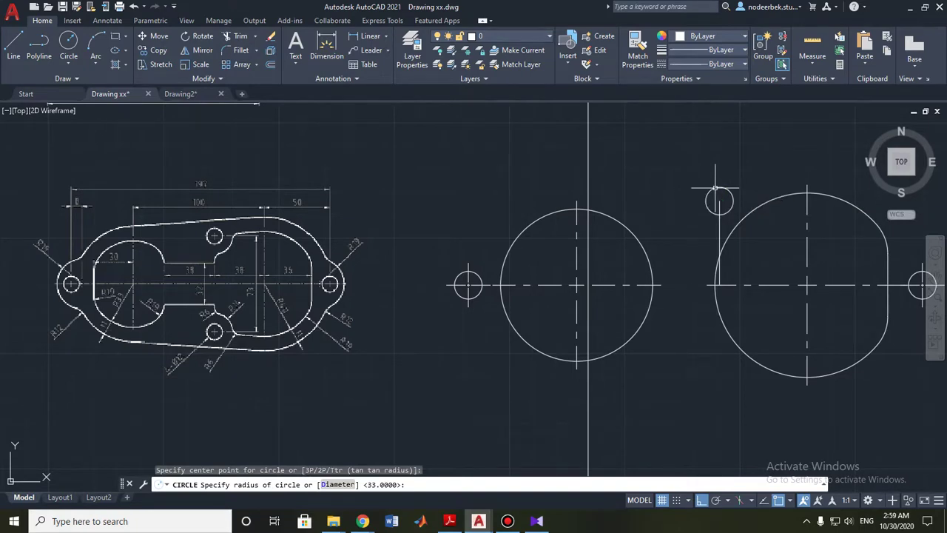
pyautogui.write('6')
pyautogui.press('Return')
pyautogui.press('Escape')
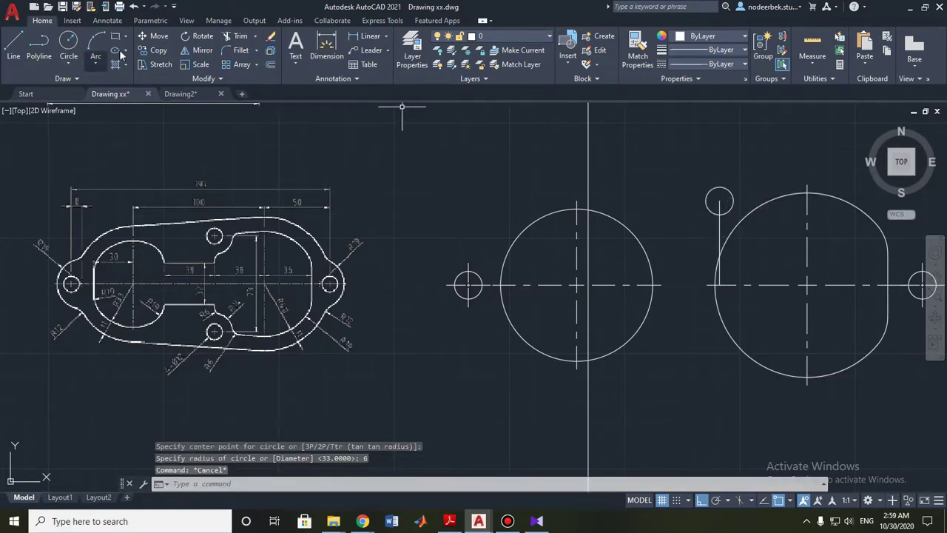
# - Add a centre mark to the radius-6 circle
pyautogui.write('ce')
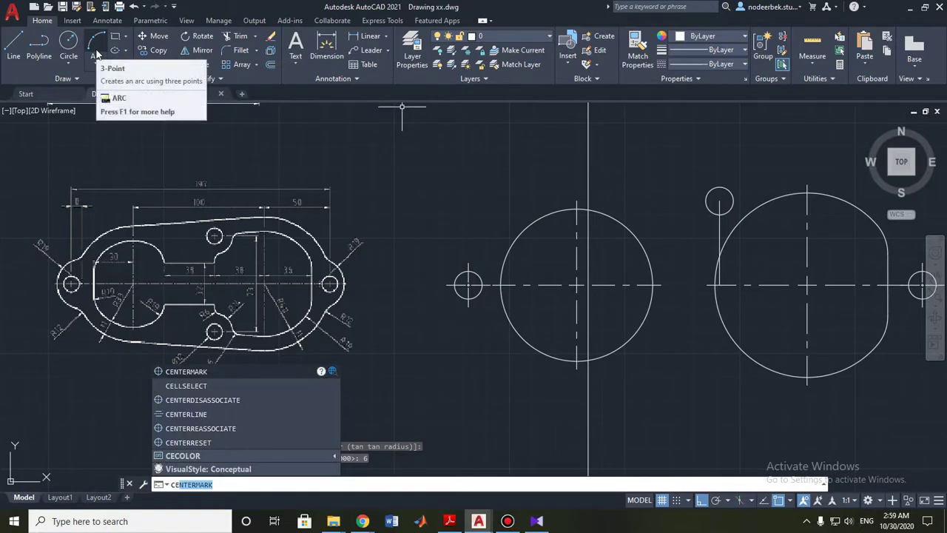
pyautogui.press('Return')
pyautogui.click(710, 190)
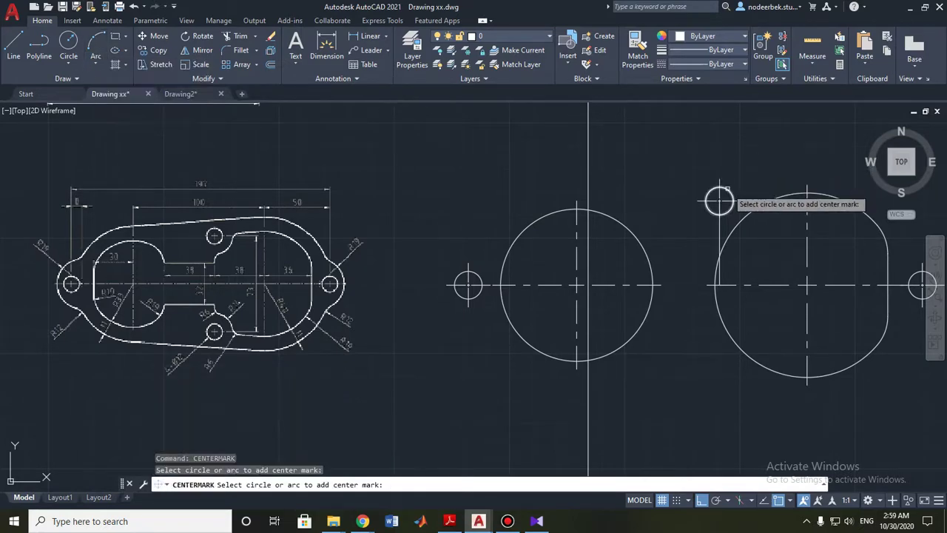
pyautogui.press('Escape')
pyautogui.scroll(2, 755, 240)
pyautogui.scroll(-4, 769, 241)
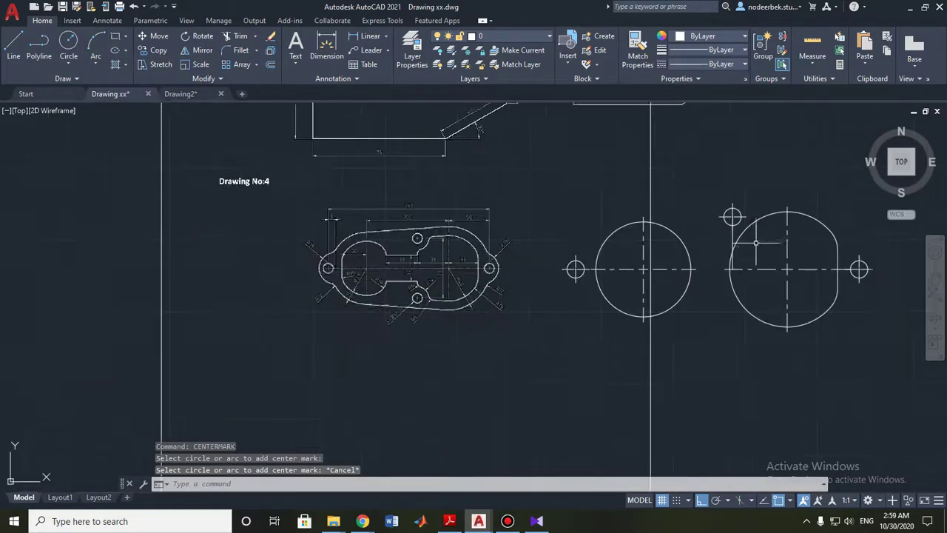
pyautogui.moveTo(670, 240)
pyautogui.mouseDown(button='middle')
pyautogui.moveTo(707, 241)
pyautogui.moveTo(520, 219)
pyautogui.mouseUp(button='middle')
pyautogui.scroll(2, 707, 240)
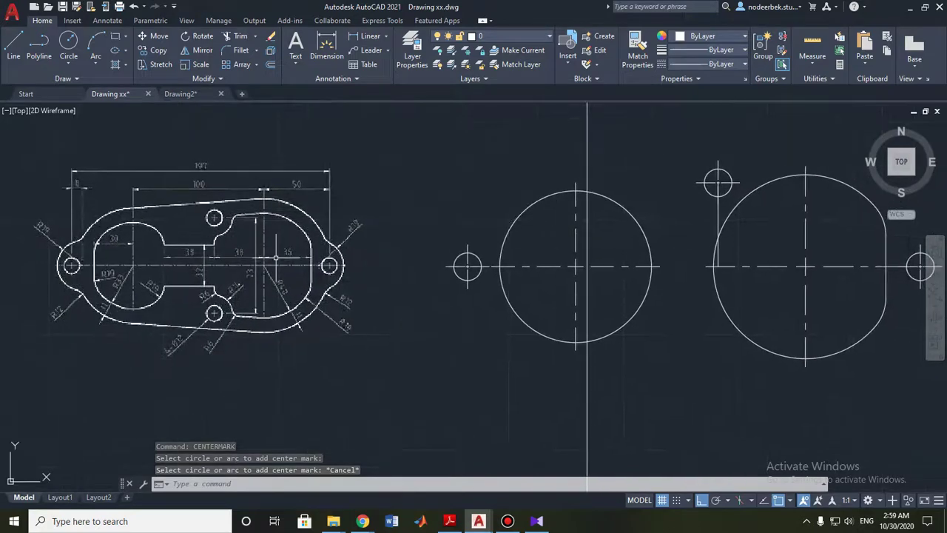
pyautogui.scroll(4, 276, 257)
pyautogui.moveTo(177, 361); pyautogui.dragTo(237, 305, button='middle')
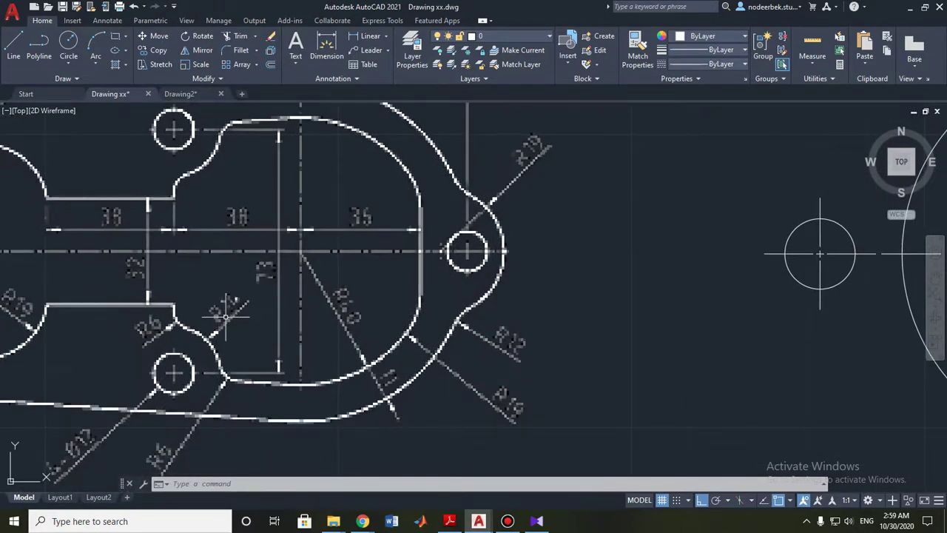
pyautogui.scroll(-2, 375, 244)
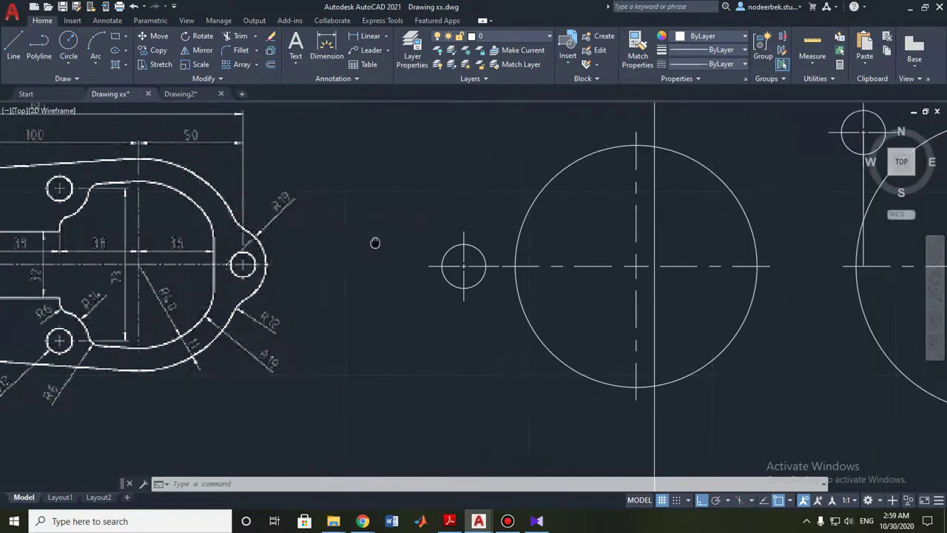
# - Draw a radius-14 circle concentric with the radius-6 circle
pyautogui.write('c')
pyautogui.press('Return')
pyautogui.scroll(-2, 647, 259)
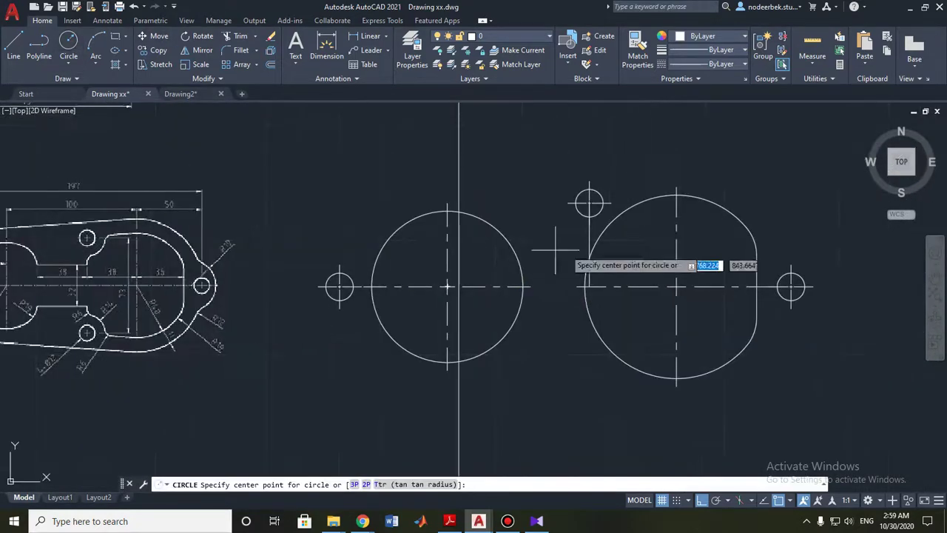
pyautogui.click(589, 201)
pyautogui.write('1')
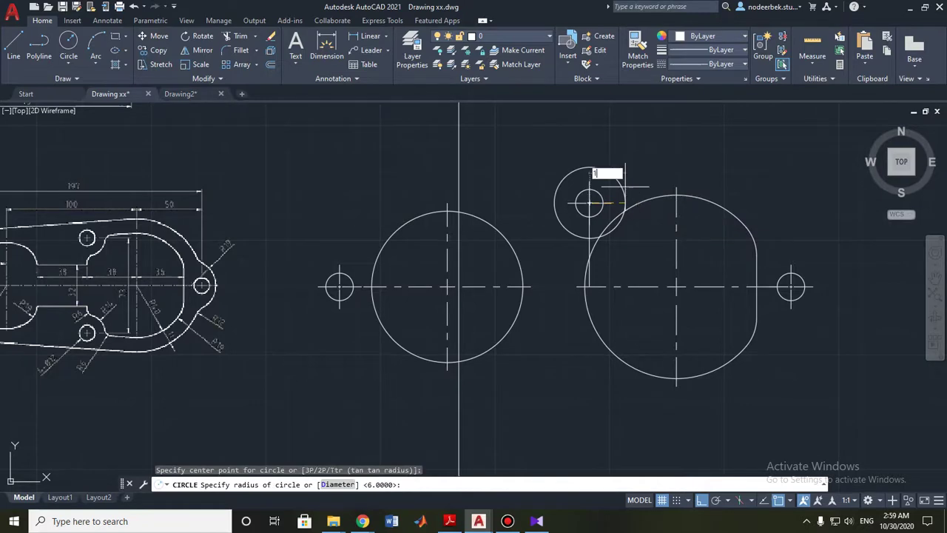
pyautogui.write('4')
pyautogui.press('Return')
pyautogui.press('Escape')
pyautogui.moveTo(184, 298); pyautogui.dragTo(342, 290, button='middle')
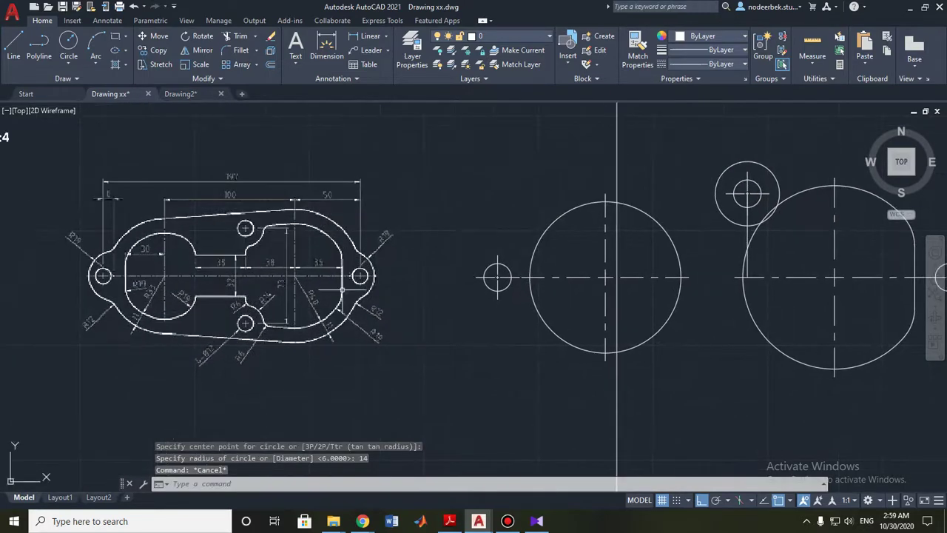
pyautogui.scroll(2, 279, 257)
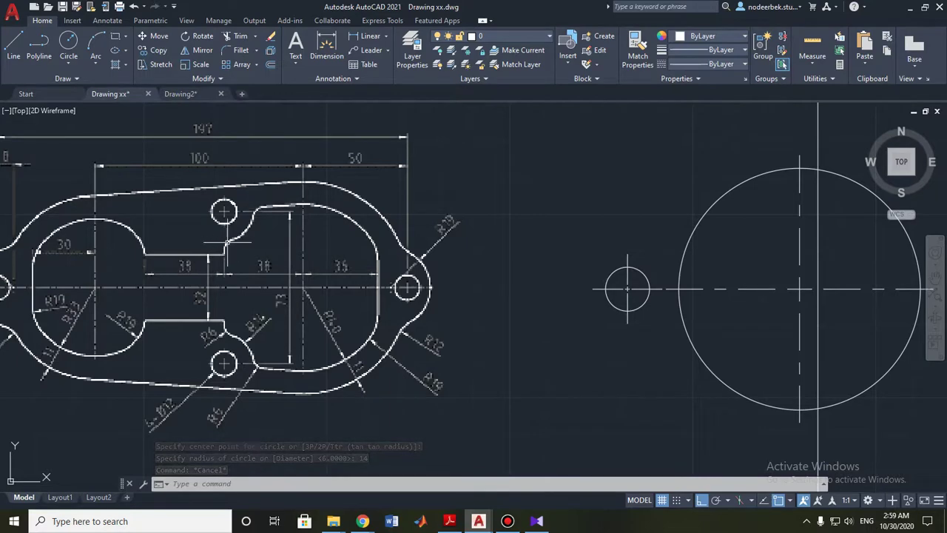
pyautogui.scroll(-2, 356, 252)
pyautogui.moveTo(356, 251); pyautogui.dragTo(134, 245, button='middle')
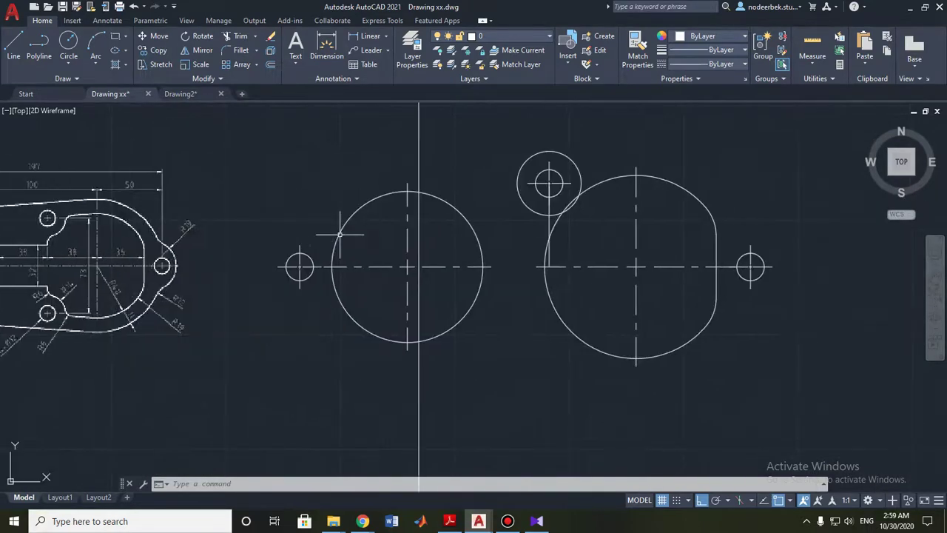
# - Draw the top edge line from the left circle's top, tangent to the right profile
pyautogui.press('Escape')
pyautogui.press('Escape')
pyautogui.click(14, 44)
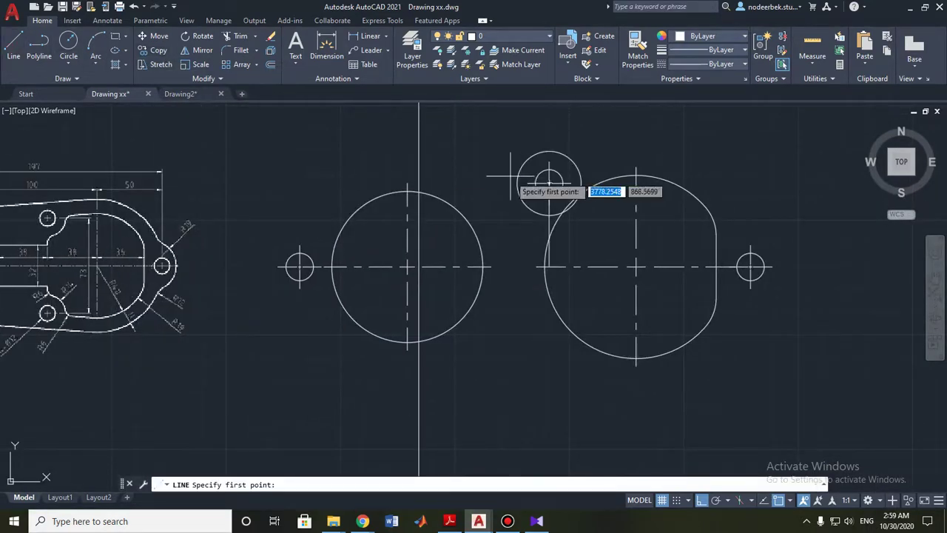
pyautogui.click(636, 176)
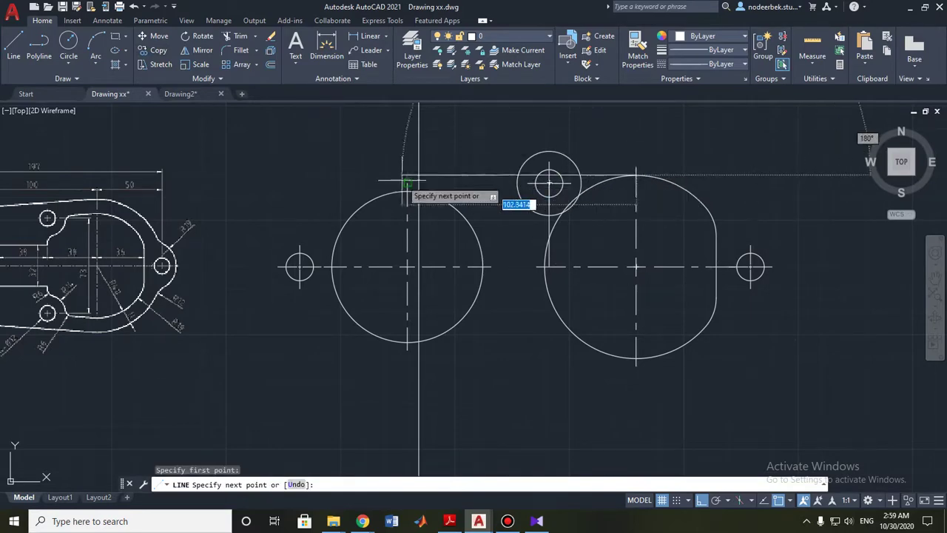
pyautogui.click(407, 191)
pyautogui.press('Escape')
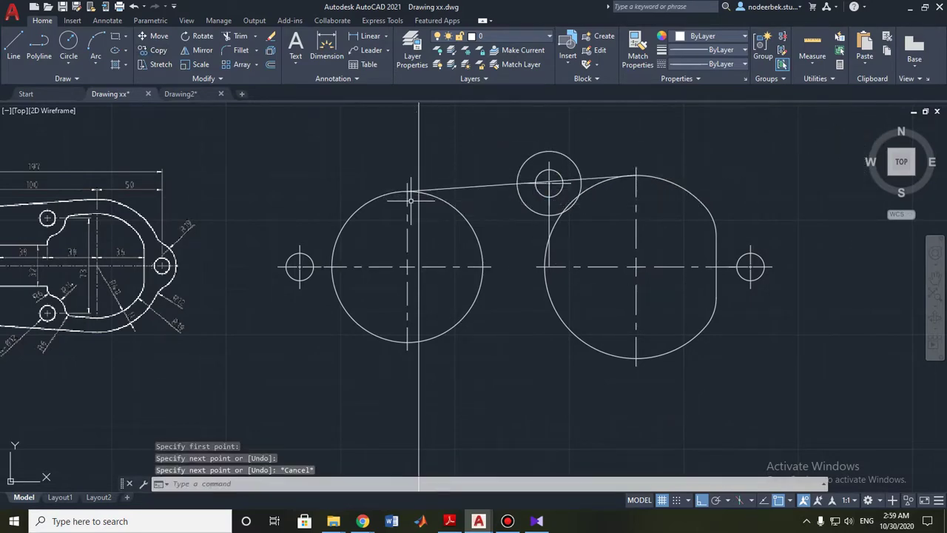
# - Turn Ortho off and inspect the top line's left endpoint grip without changing it
pyautogui.press('F8')
pyautogui.scroll(4, 414, 208)
pyautogui.click(484, 233)
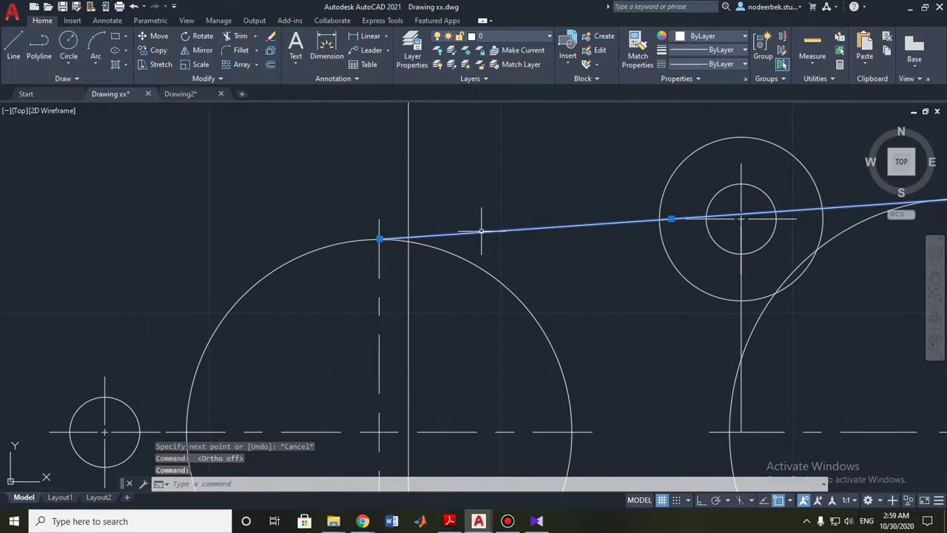
pyautogui.click(379, 239)
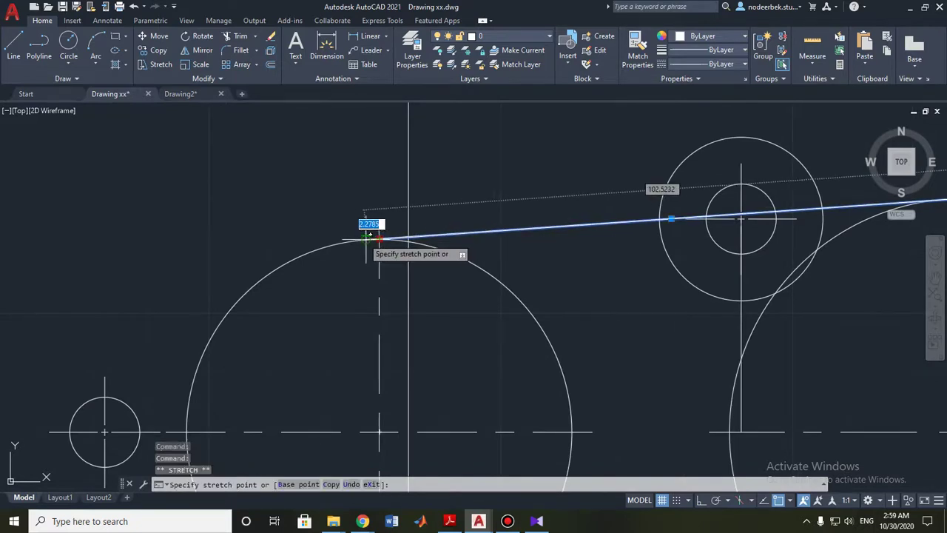
pyautogui.scroll(-4, 459, 235)
pyautogui.scroll(4, 530, 208)
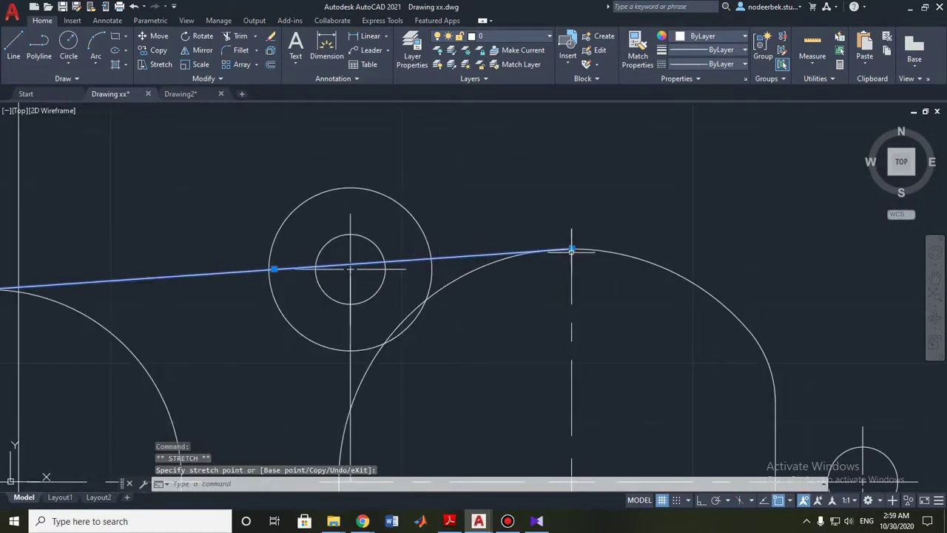
pyautogui.press('Escape')
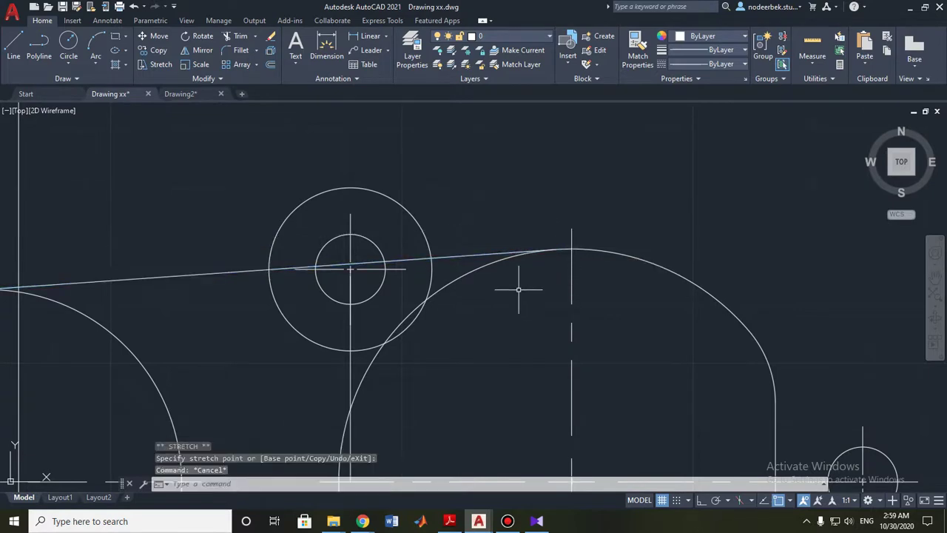
pyautogui.scroll(-4, 518, 289)
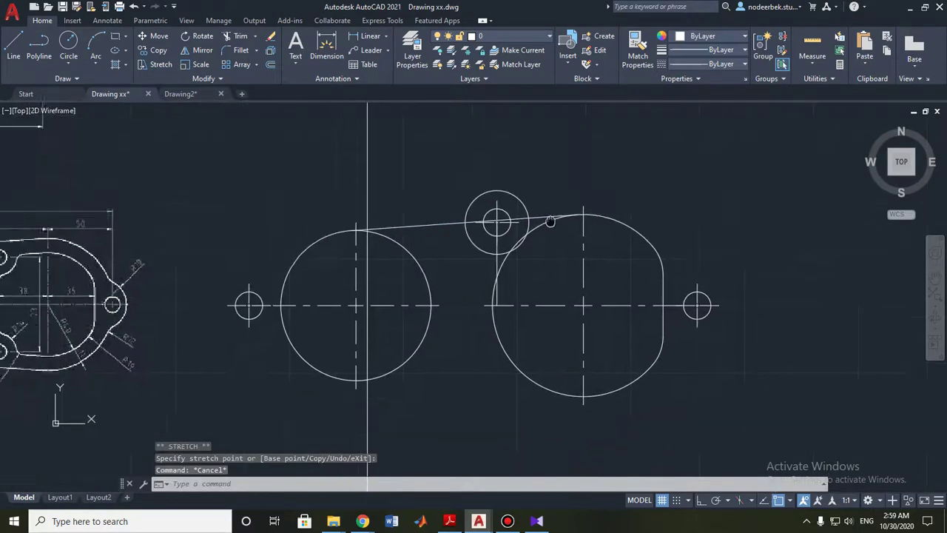
# - Trim away the right circle's arc below the lug
pyautogui.click(242, 37)
pyautogui.scroll(2, 563, 292)
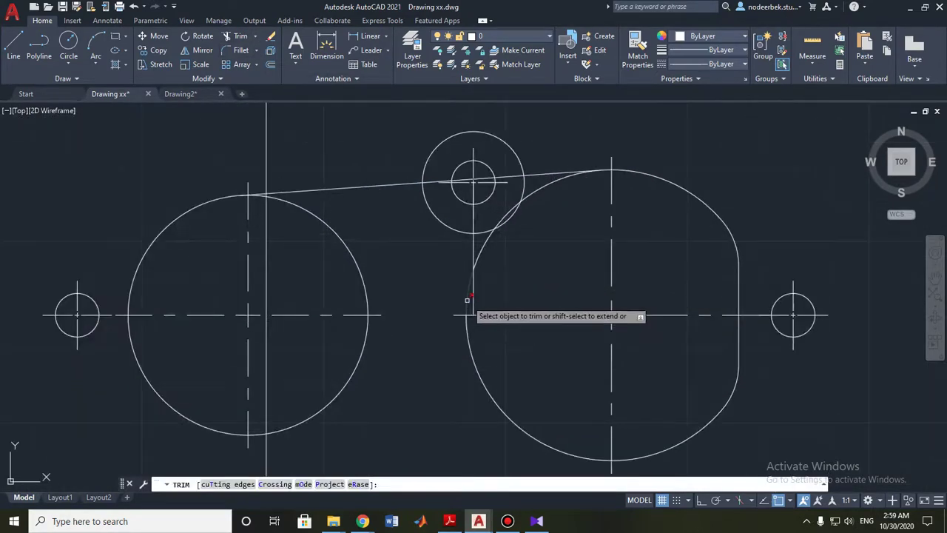
pyautogui.click(467, 300)
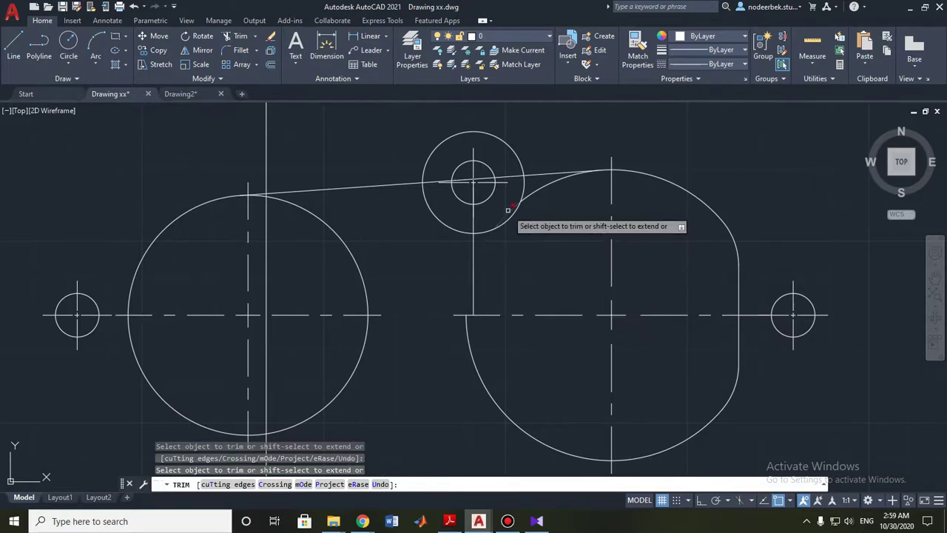
pyautogui.scroll(4, 538, 190)
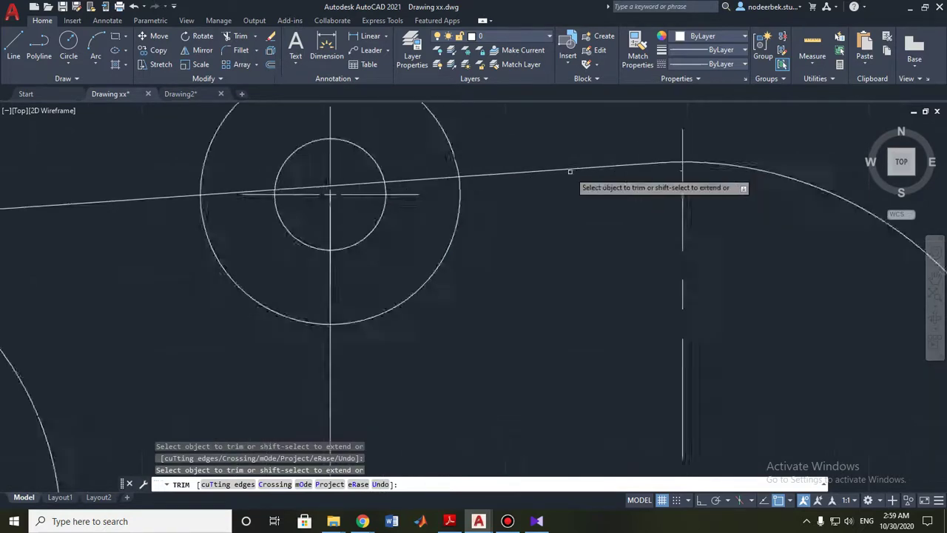
pyautogui.scroll(1, 567, 173)
pyautogui.scroll(-4, 575, 173)
pyautogui.scroll(1, 520, 215)
pyautogui.press('Escape')
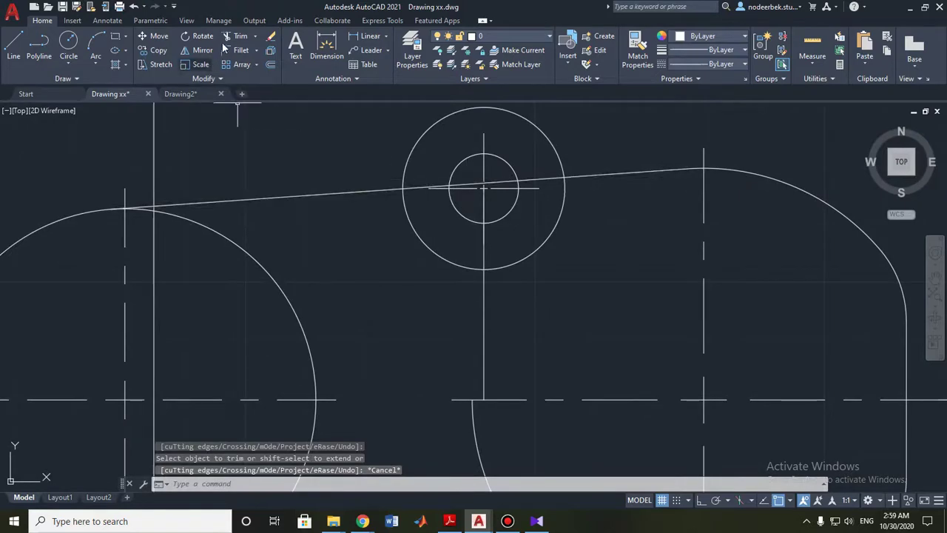
# - Make a first attempt at a radius-6 fillet while repositioning the view, then end it
pyautogui.click(231, 57)
pyautogui.scroll(-5, 253, 264)
pyautogui.scroll(4, 126, 268)
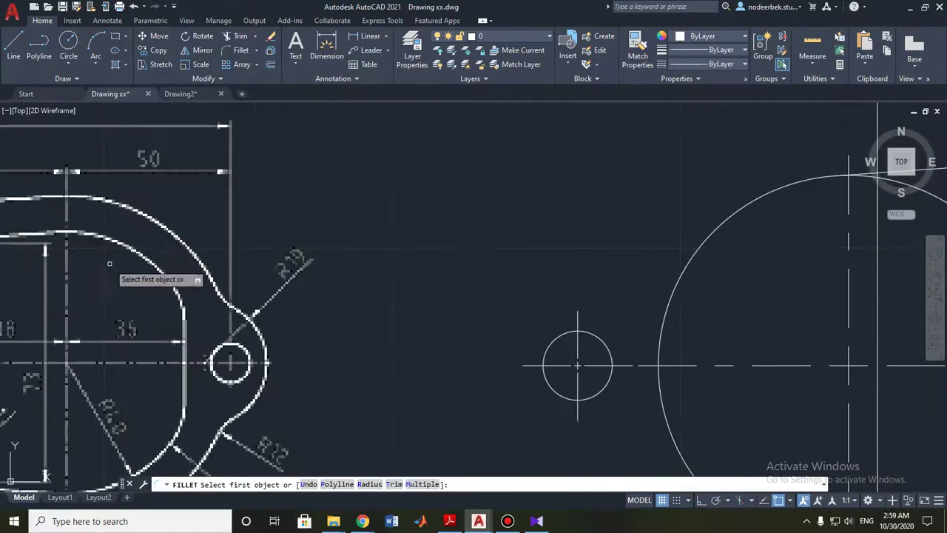
pyautogui.scroll(2, 448, 219)
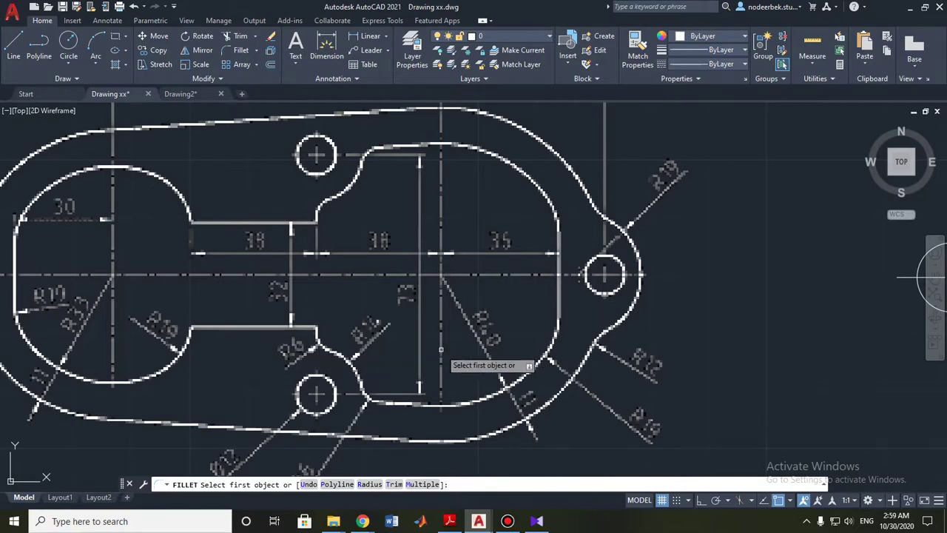
pyautogui.moveTo(367, 413); pyautogui.dragTo(382, 370, button='middle')
pyautogui.scroll(-5, 303, 296)
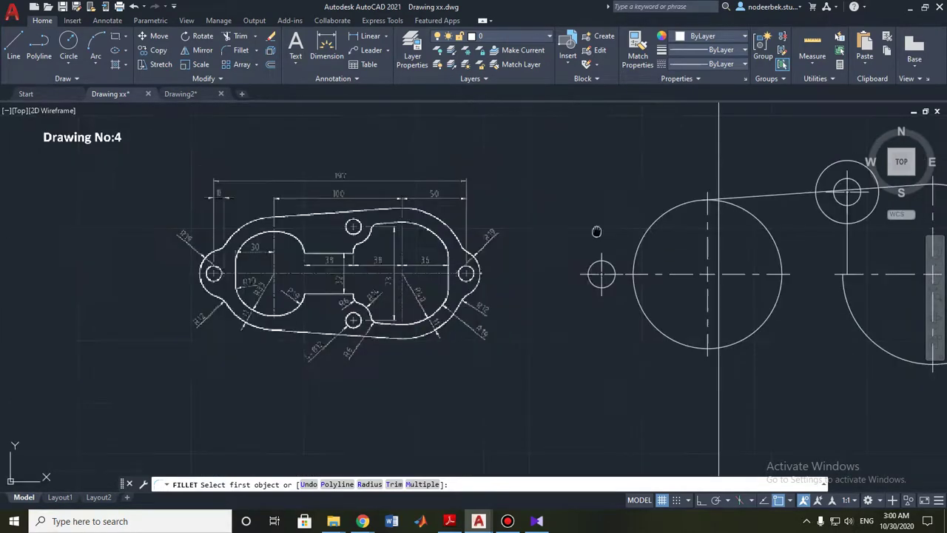
pyautogui.moveTo(772, 264); pyautogui.dragTo(508, 450, button='middle')
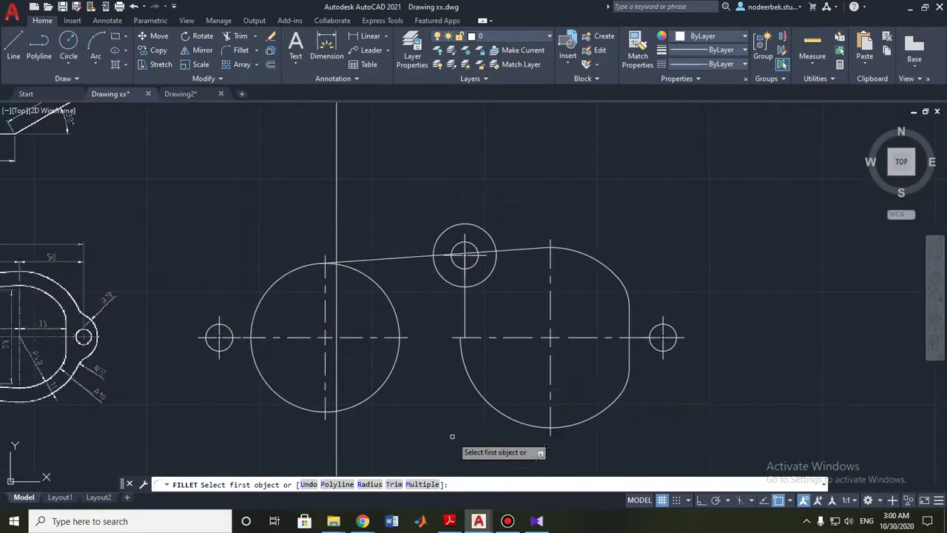
pyautogui.click(371, 485)
pyautogui.press('Return')
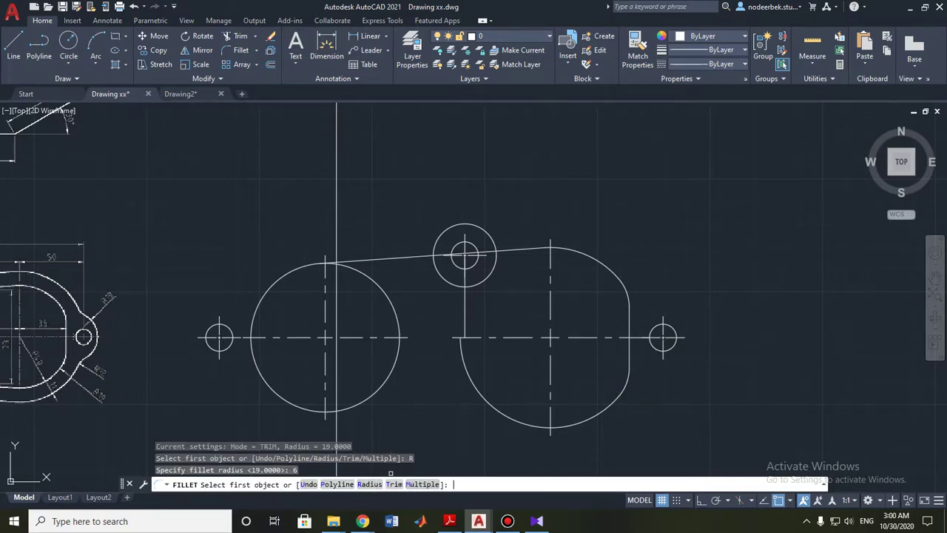
pyautogui.scroll(2, 518, 318)
pyautogui.press('Return')
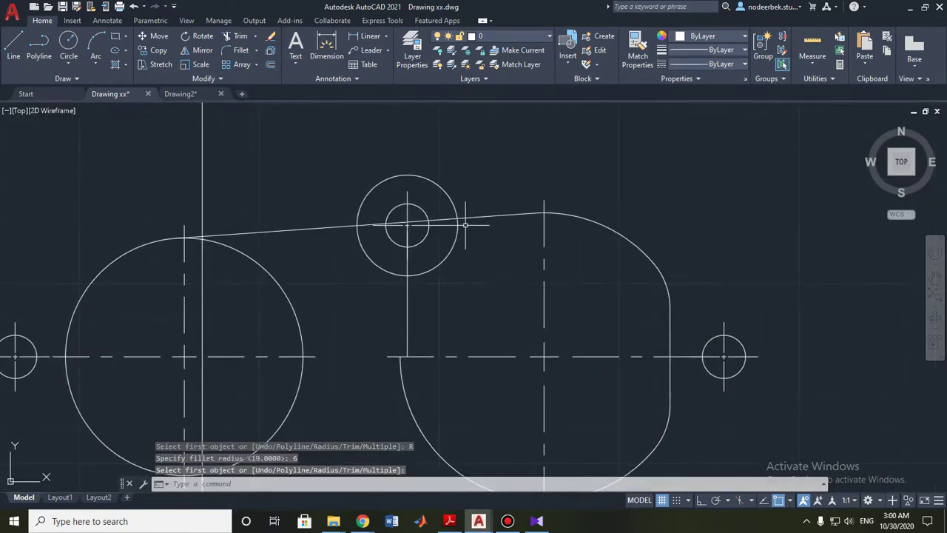
pyautogui.press('Return')
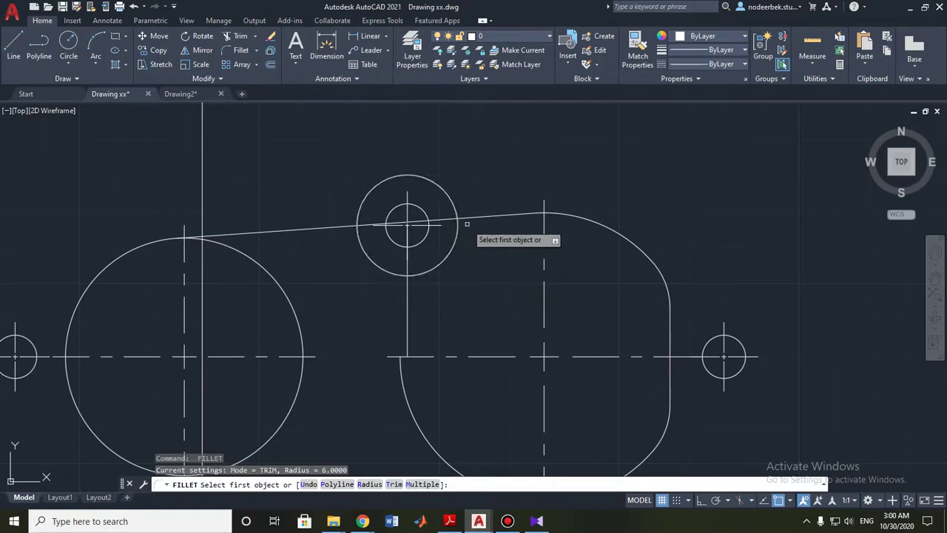
# - Fillet the top line into the lug circle with radius 6
pyautogui.click(238, 53)
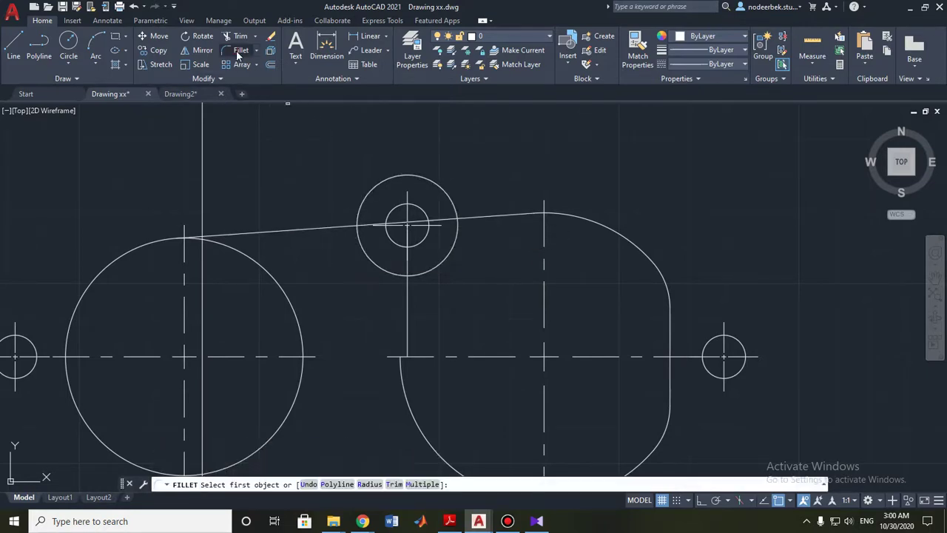
pyautogui.write('r')
pyautogui.press('Return')
pyautogui.write('6')
pyautogui.press('Return')
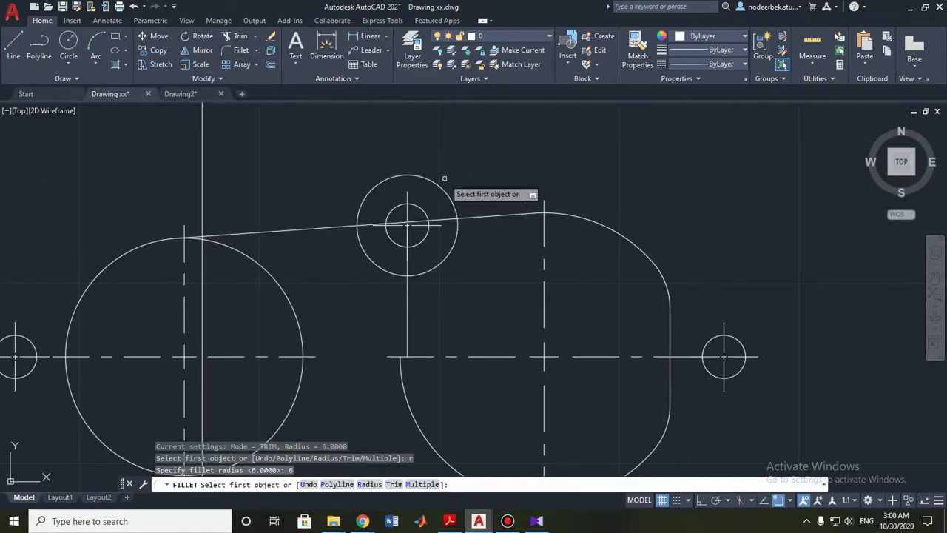
pyautogui.click(465, 216)
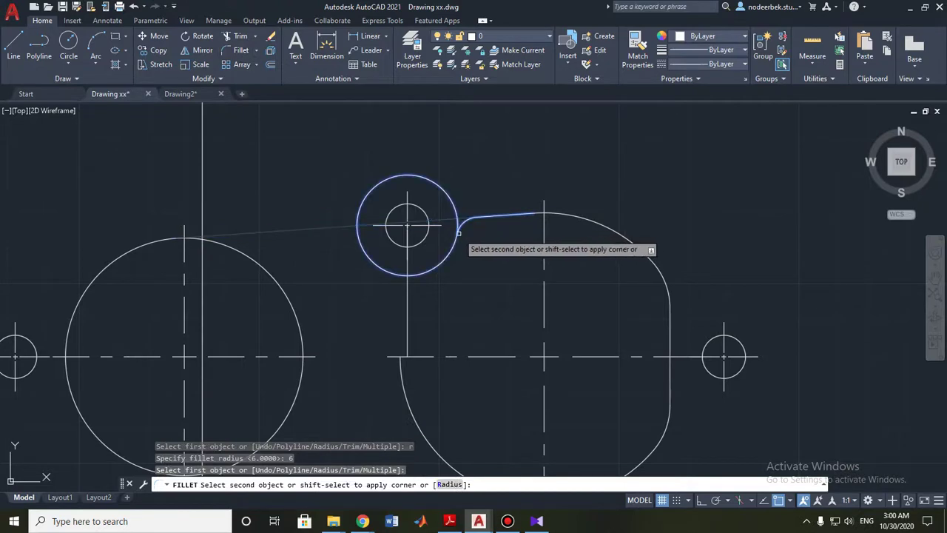
pyautogui.click(443, 265)
# - Begin a second fillet on the vertical line, abandon it, and recentre both drawings
pyautogui.press('space')
pyautogui.click(408, 315)
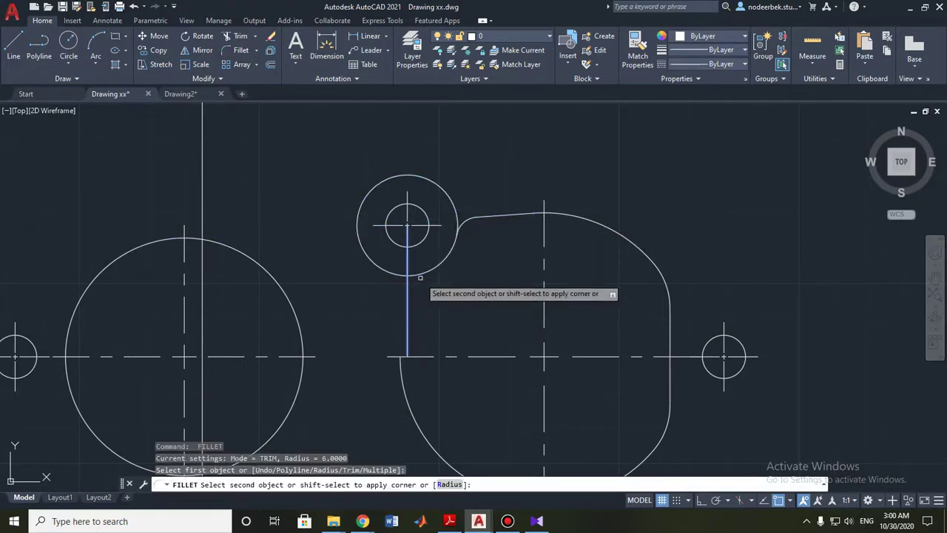
pyautogui.press('Escape')
pyautogui.scroll(-2, 509, 308)
pyautogui.moveTo(451, 301); pyautogui.dragTo(524, 259, button='middle')
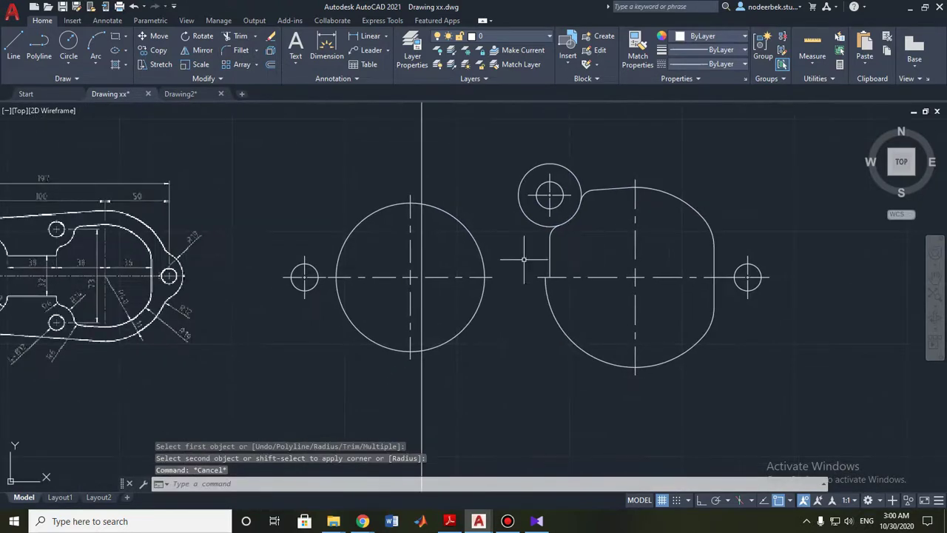
pyautogui.moveTo(264, 279); pyautogui.dragTo(423, 261, button='middle')
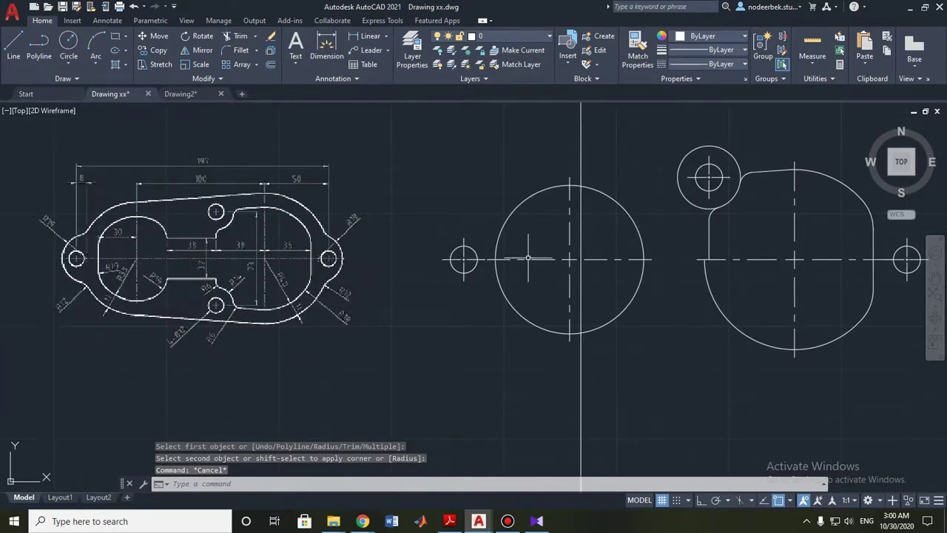
pyautogui.press('Escape')
pyautogui.press('Escape')
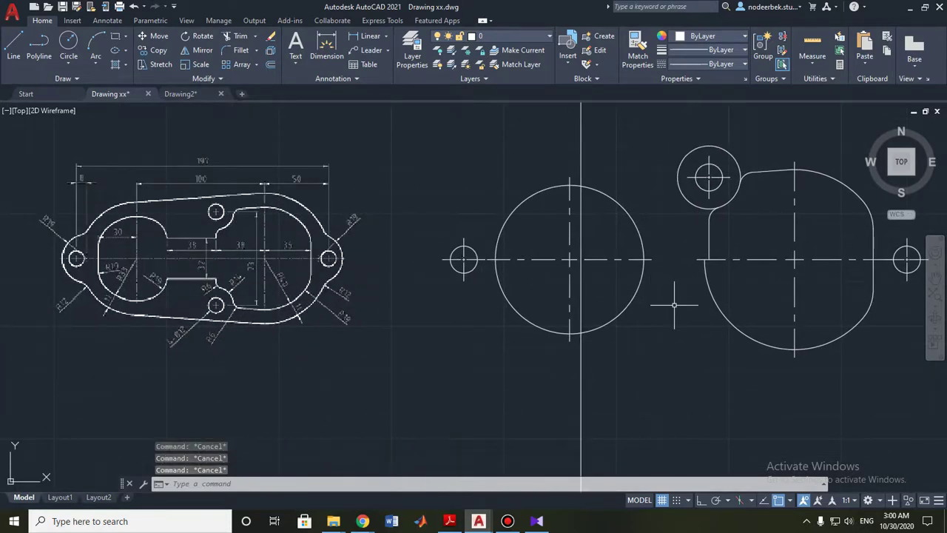
# - Trim the outer ring around the lug hole and the right profile's lower-left arc
pyautogui.click(241, 37)
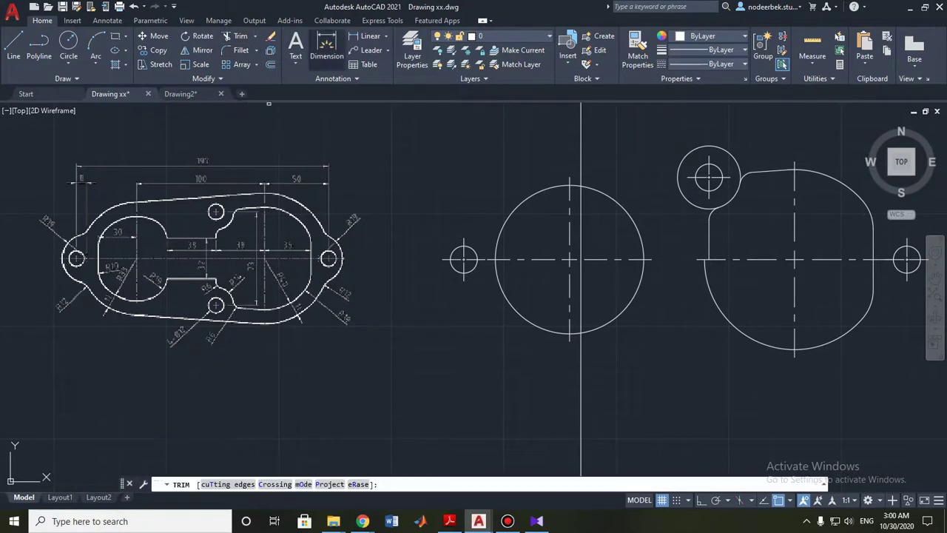
pyautogui.click(730, 152)
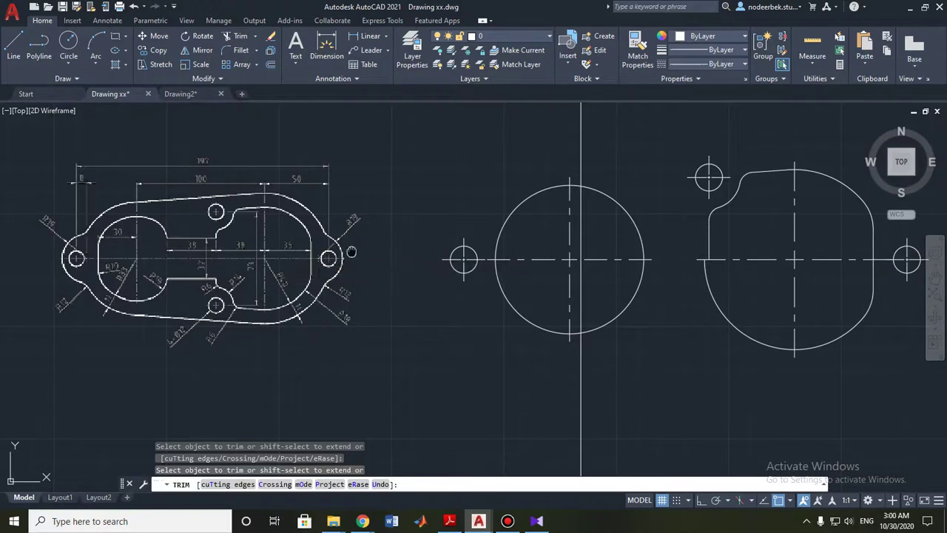
pyautogui.moveTo(352, 252); pyautogui.dragTo(268, 247, button='middle')
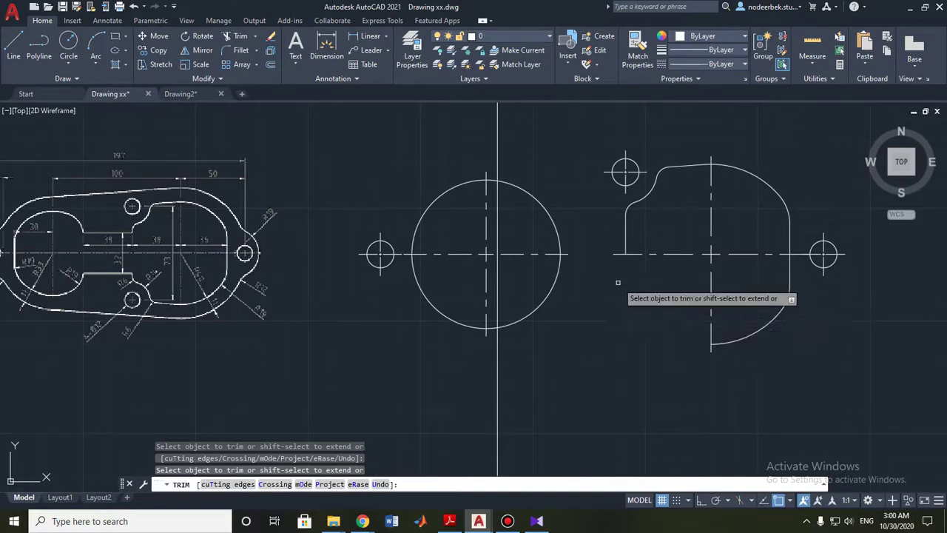
pyautogui.press('Escape')
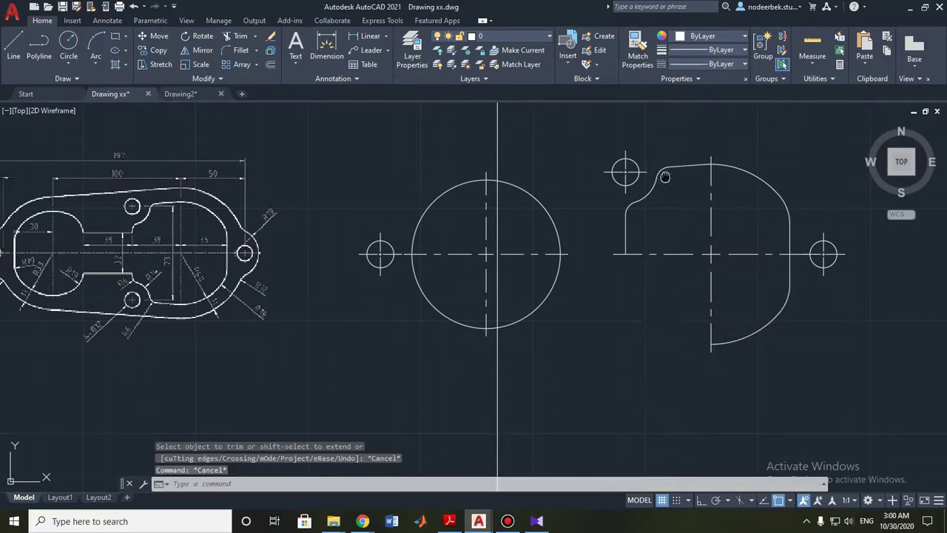
pyautogui.scroll(1, 651, 207)
pyautogui.scroll(2, 651, 243)
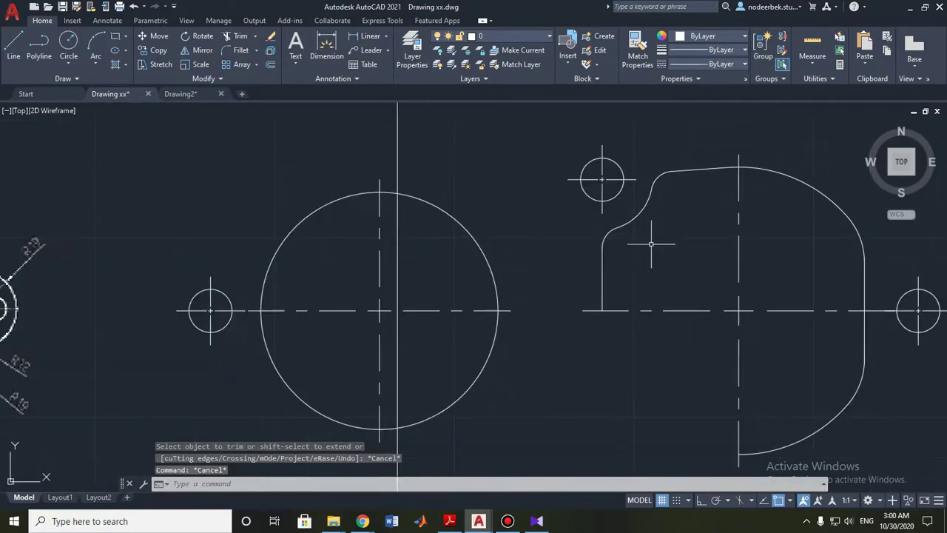
# - Select the upper outline's left vertical edge, joining arc, upper arc and lug circle
pyautogui.click(603, 290)
pyautogui.click(616, 234)
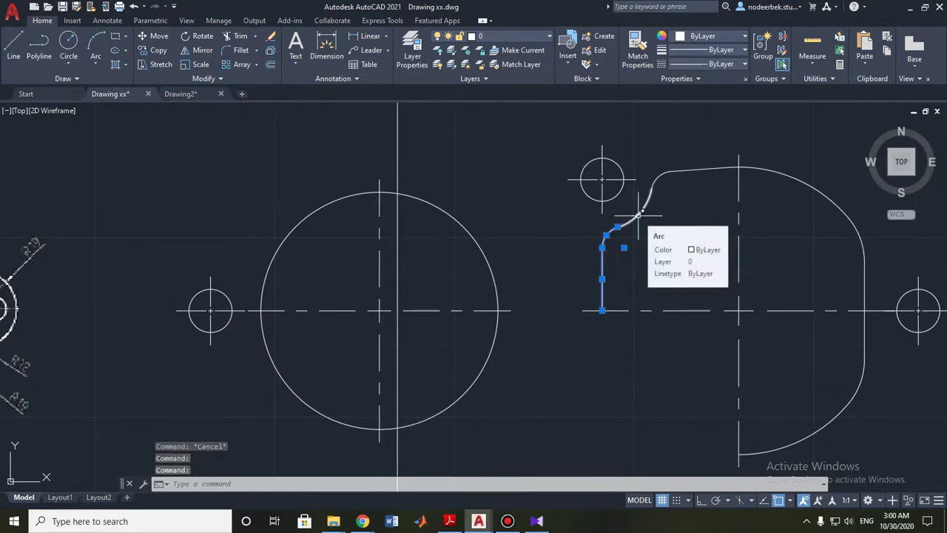
pyautogui.click(638, 215)
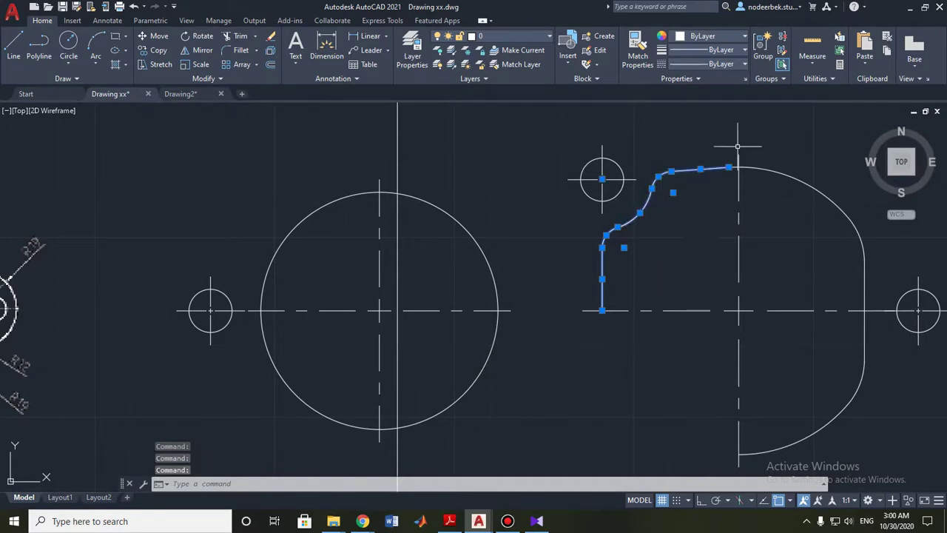
pyautogui.scroll(4, 738, 147)
pyautogui.scroll(2, 730, 205)
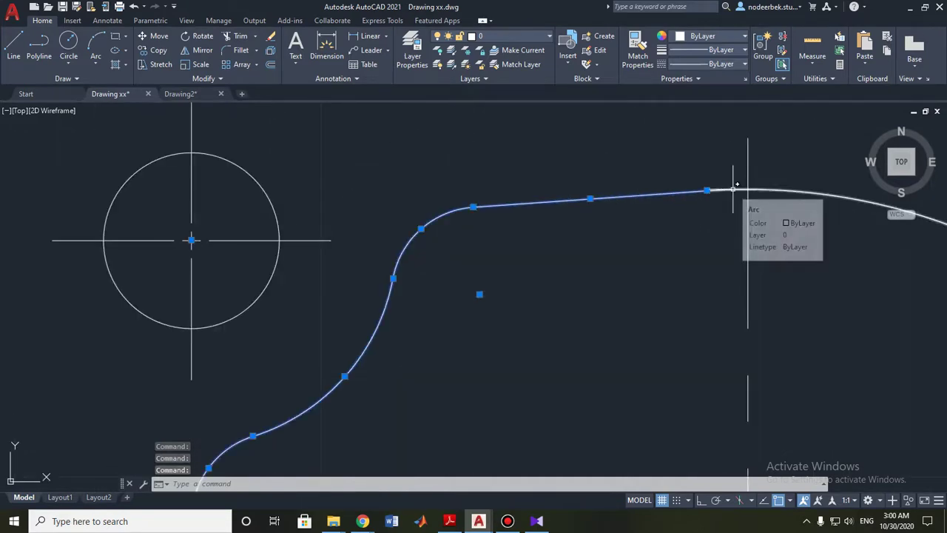
pyautogui.scroll(-3, 730, 300)
pyautogui.moveTo(729, 300); pyautogui.dragTo(718, 227, button='middle')
pyautogui.scroll(-2, 718, 227)
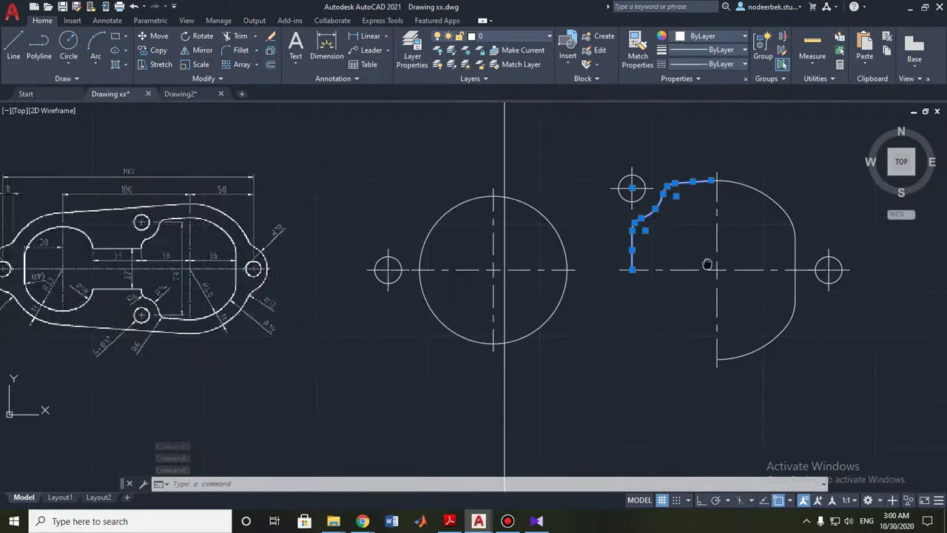
pyautogui.scroll(3, 707, 264)
pyautogui.scroll(-2, 715, 323)
pyautogui.moveTo(698, 271); pyautogui.dragTo(691, 318, button='middle')
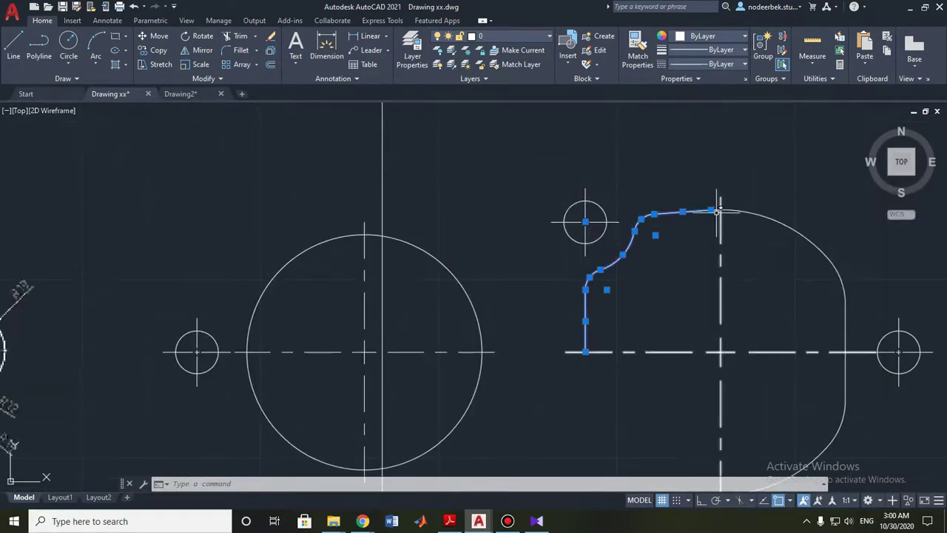
pyautogui.click(598, 205)
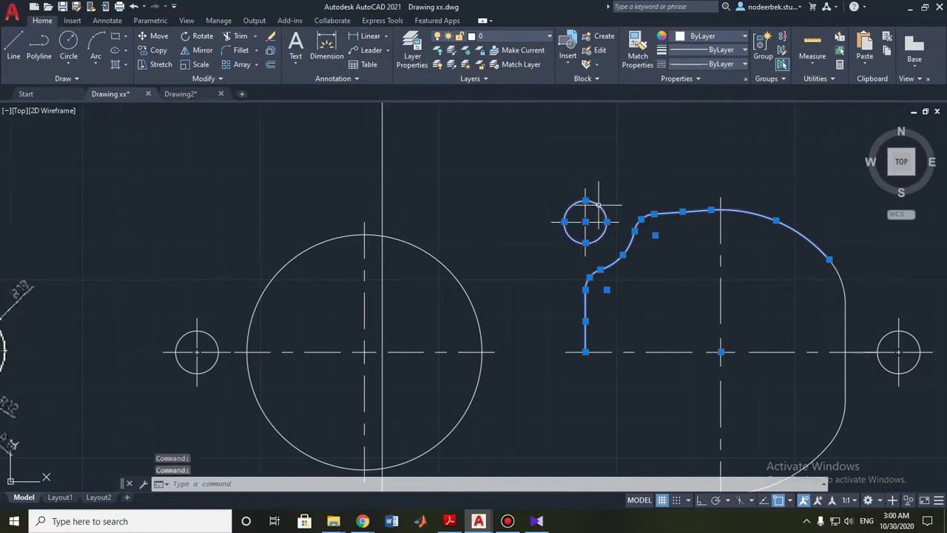
pyautogui.scroll(-2, 641, 328)
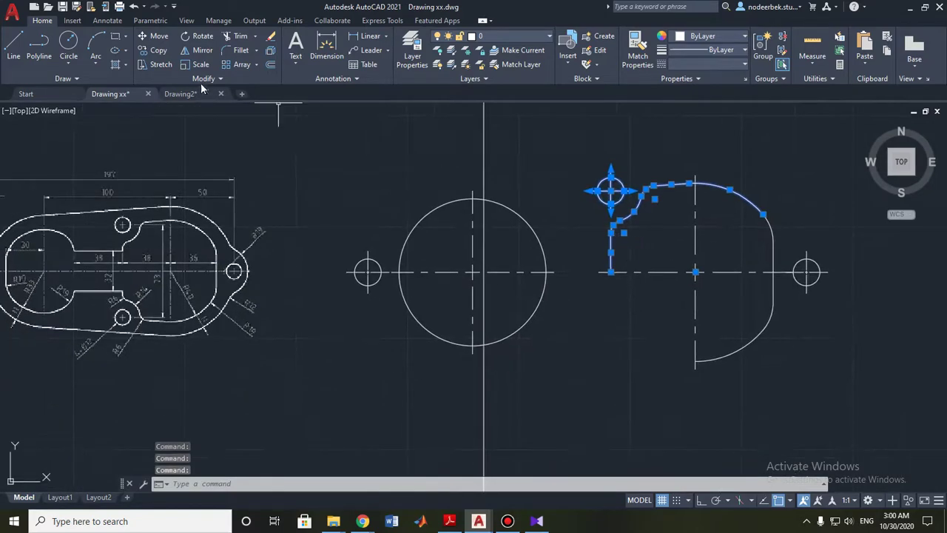
# - Mirror the selection across the horizontal centre line, keeping the originals
pyautogui.click(198, 47)
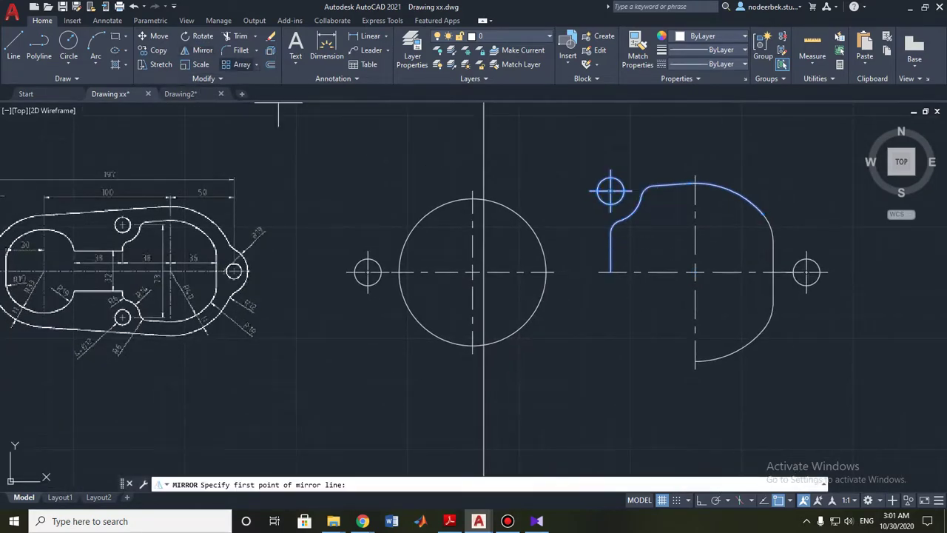
pyautogui.click(472, 272)
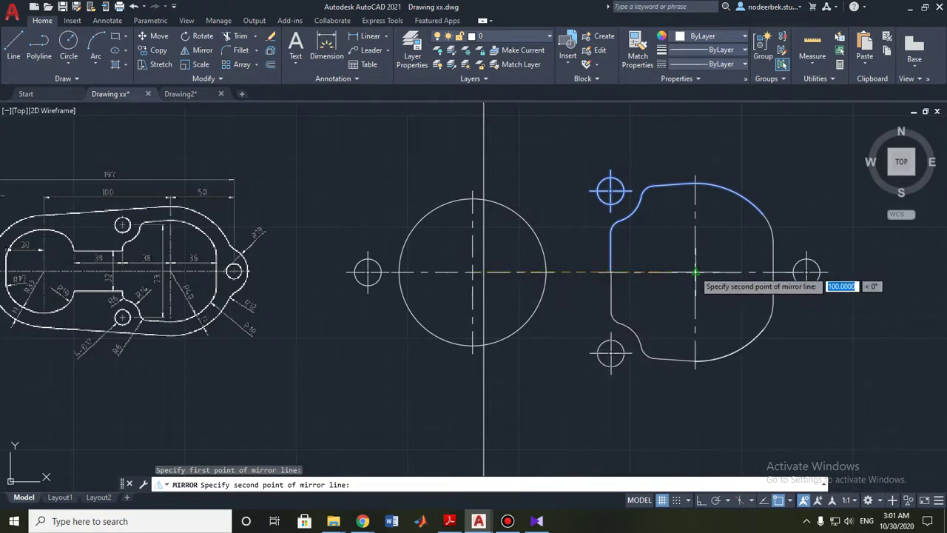
pyautogui.click(695, 273)
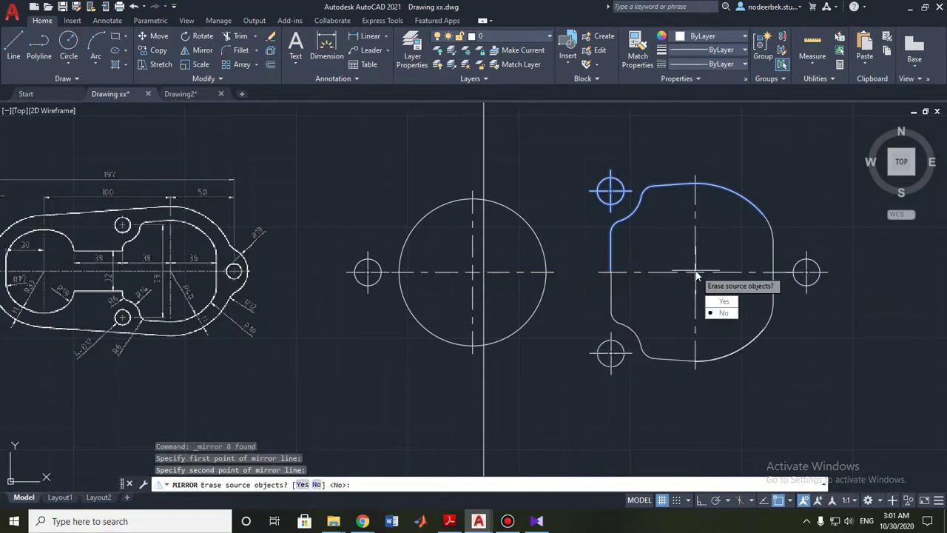
pyautogui.press('Return')
pyautogui.press('Escape')
pyautogui.scroll(-3, 702, 348)
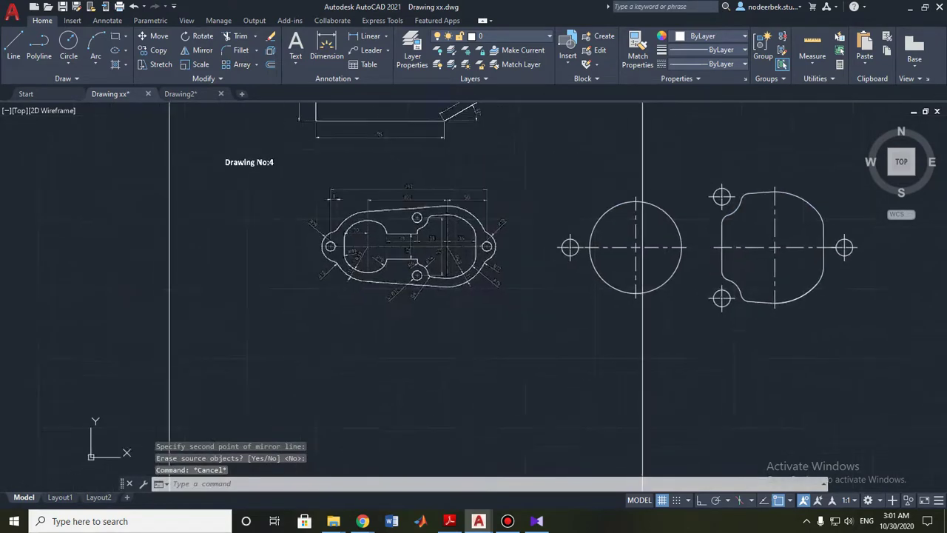
pyautogui.moveTo(702, 348); pyautogui.dragTo(674, 251, button='middle')
pyautogui.scroll(2, 588, 285)
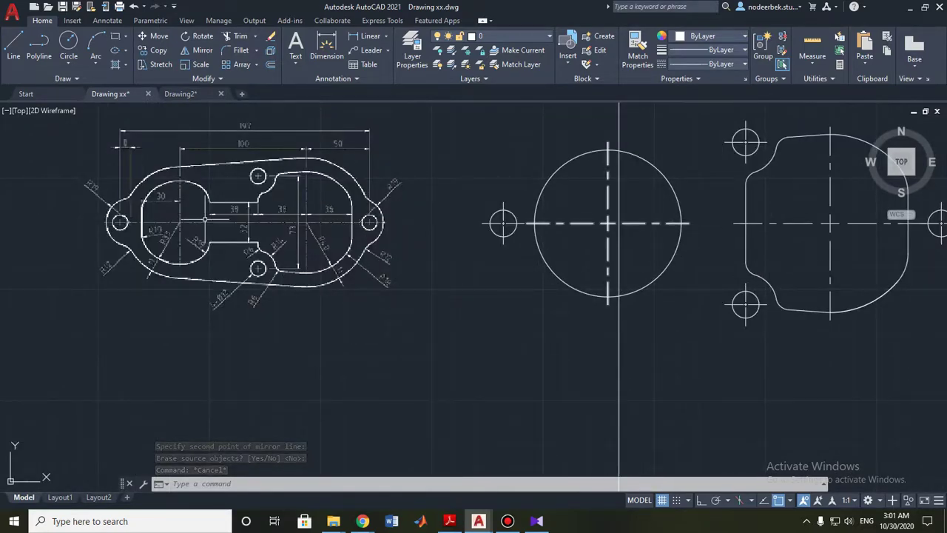
pyautogui.scroll(2, 204, 219)
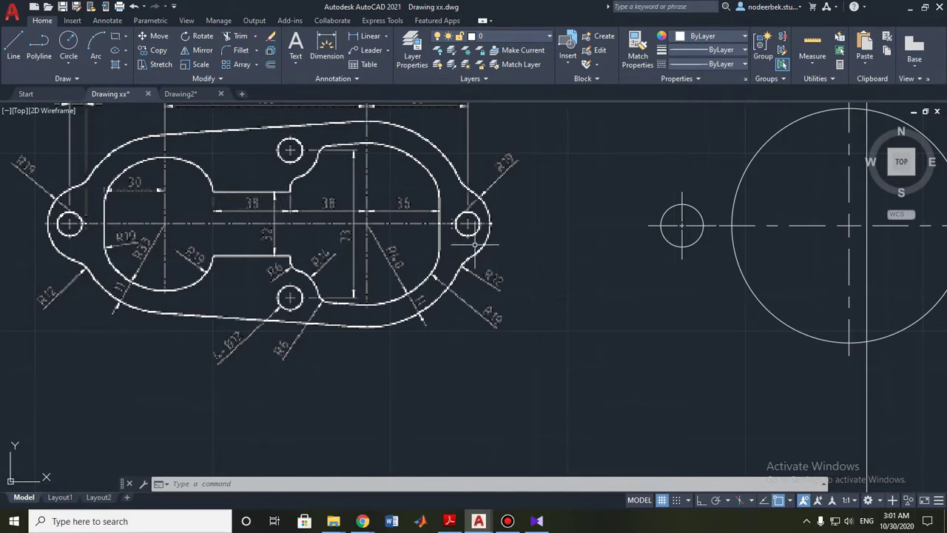
pyautogui.moveTo(520, 251); pyautogui.dragTo(470, 251, button='middle')
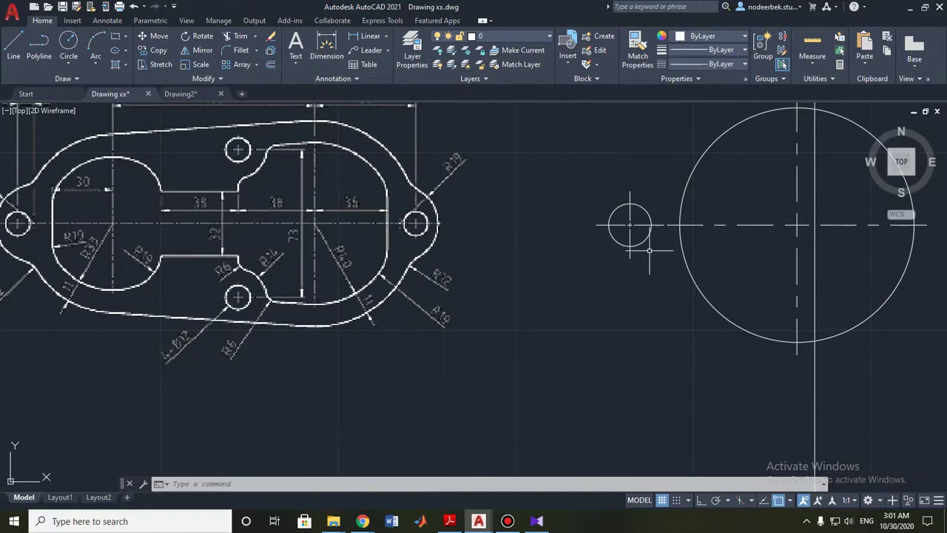
pyautogui.scroll(-2, 649, 251)
pyautogui.moveTo(649, 252); pyautogui.dragTo(521, 248, button='middle')
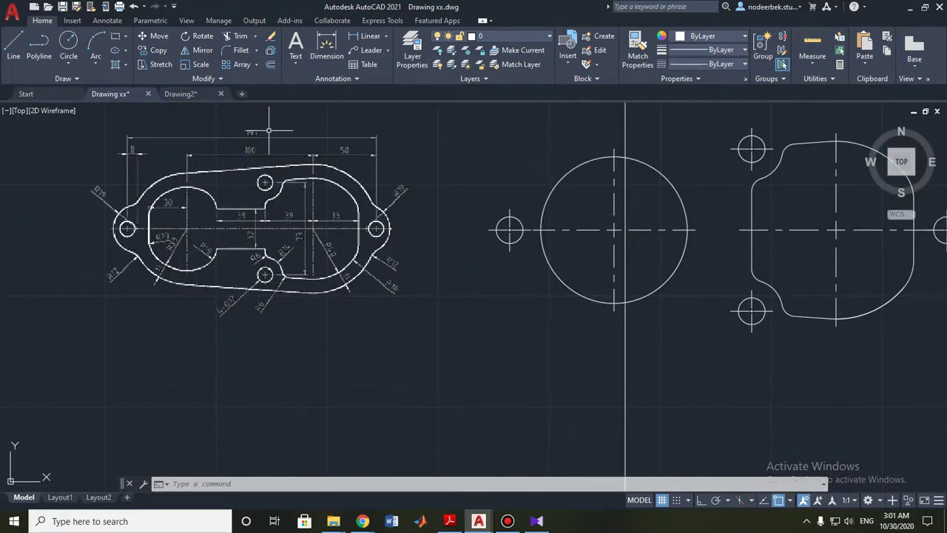
pyautogui.click(13, 44)
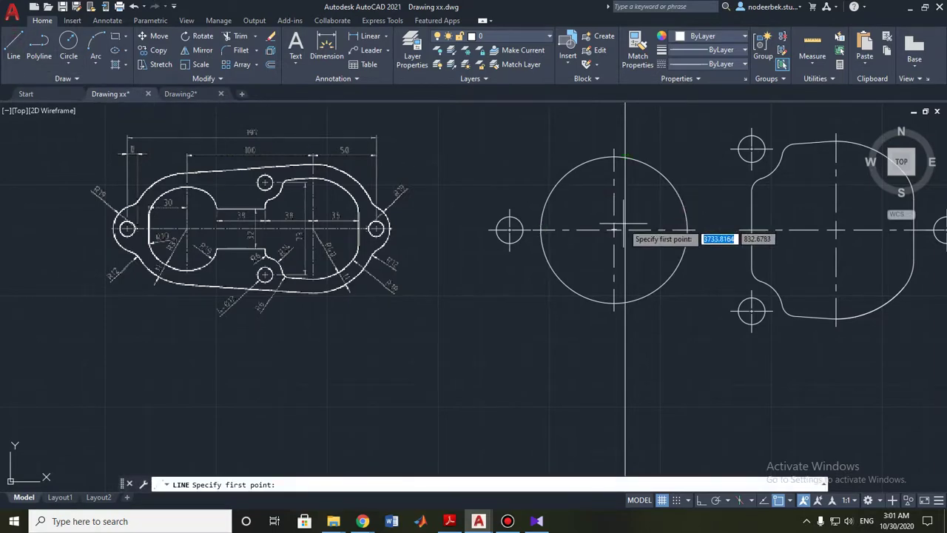
pyautogui.press('Escape')
pyautogui.press('Escape')
pyautogui.scroll(5, 260, 227)
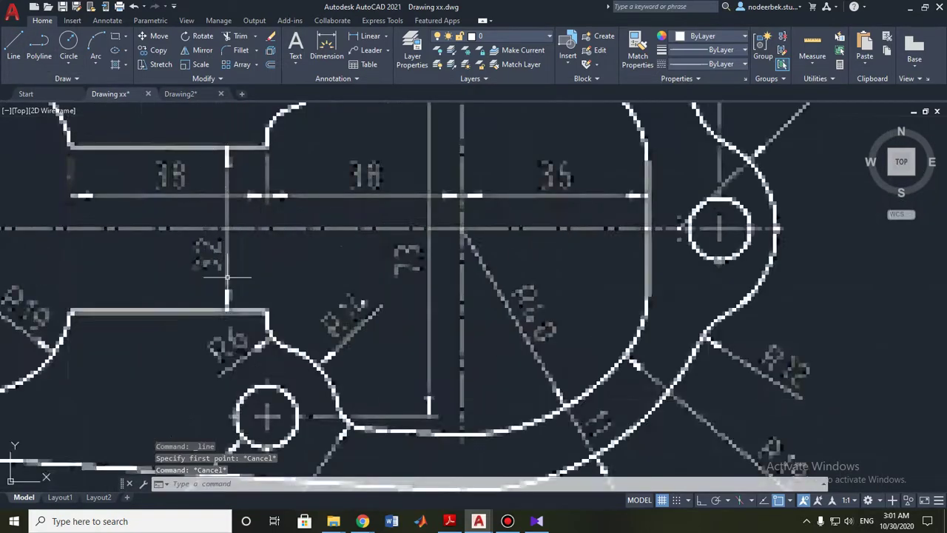
pyautogui.scroll(-3, 220, 264)
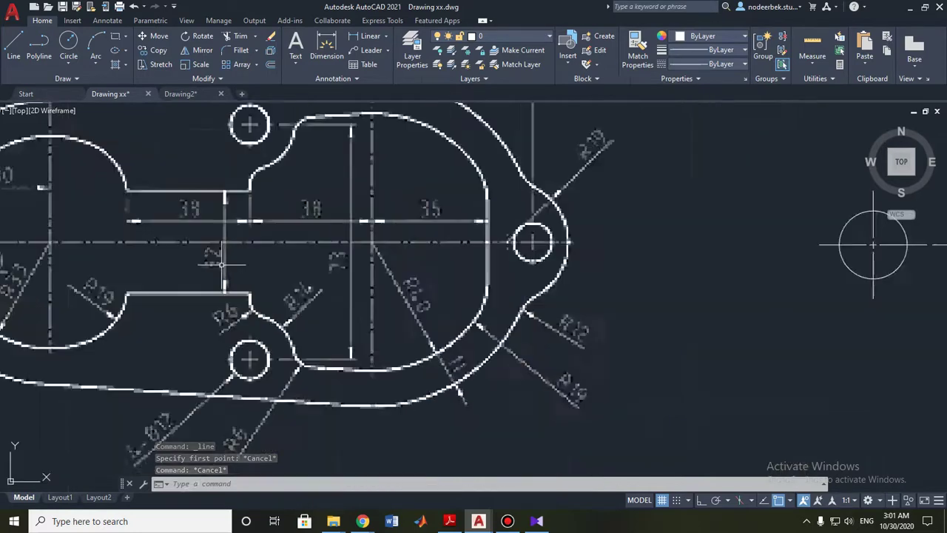
pyautogui.scroll(-3, 220, 263)
pyautogui.press('Escape')
pyautogui.click(13, 45)
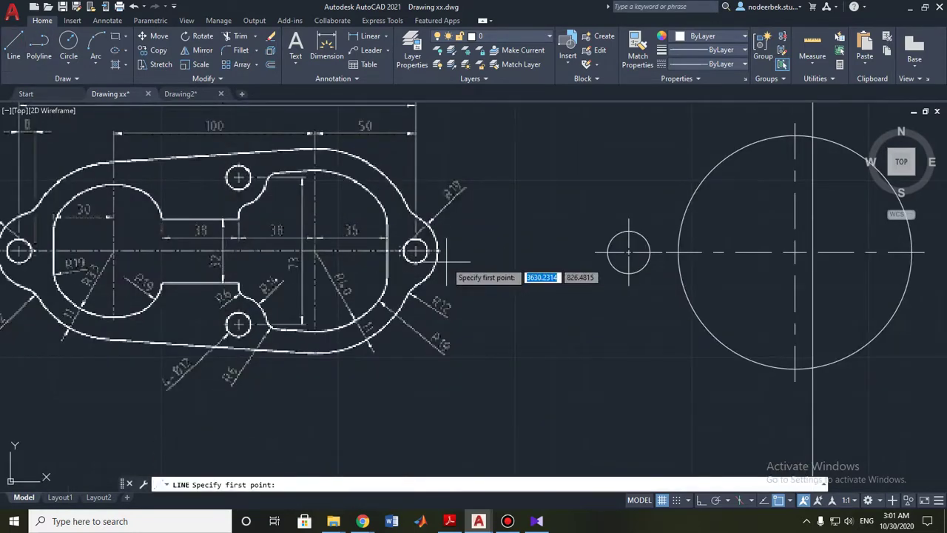
pyautogui.scroll(-2, 518, 270)
pyautogui.press('Escape')
pyautogui.press('Escape')
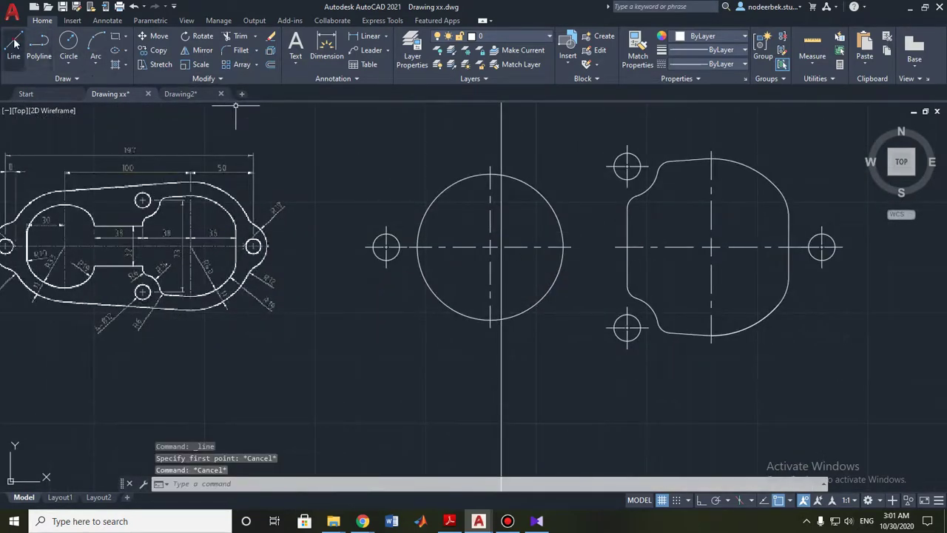
# - Draw a 38-unit horizontal line leftward, starting 16 above the edge/centreline intersection
pyautogui.click(14, 44)
pyautogui.scroll(2, 632, 152)
pyautogui.keyDown('shift'); pyautogui.rightClick(547, 213); pyautogui.keyUp('shift')
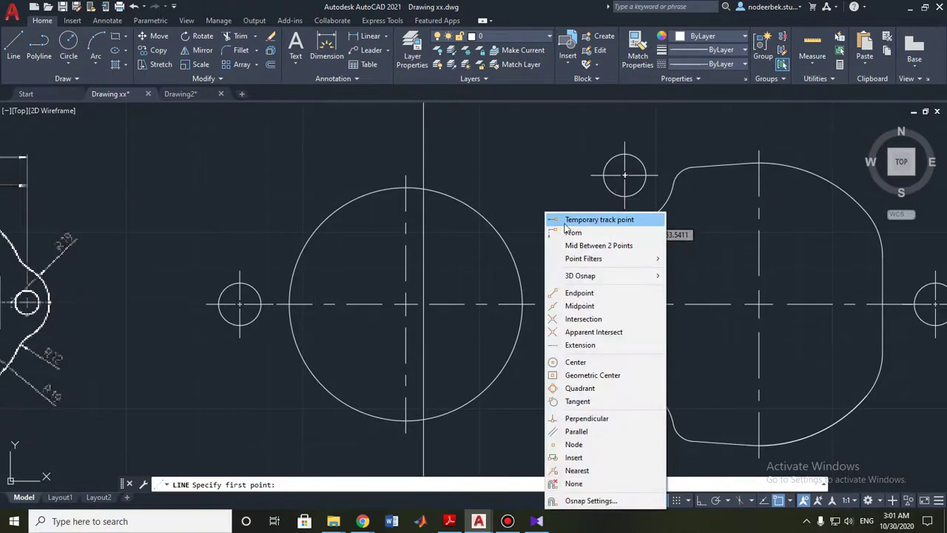
pyautogui.click(566, 220)
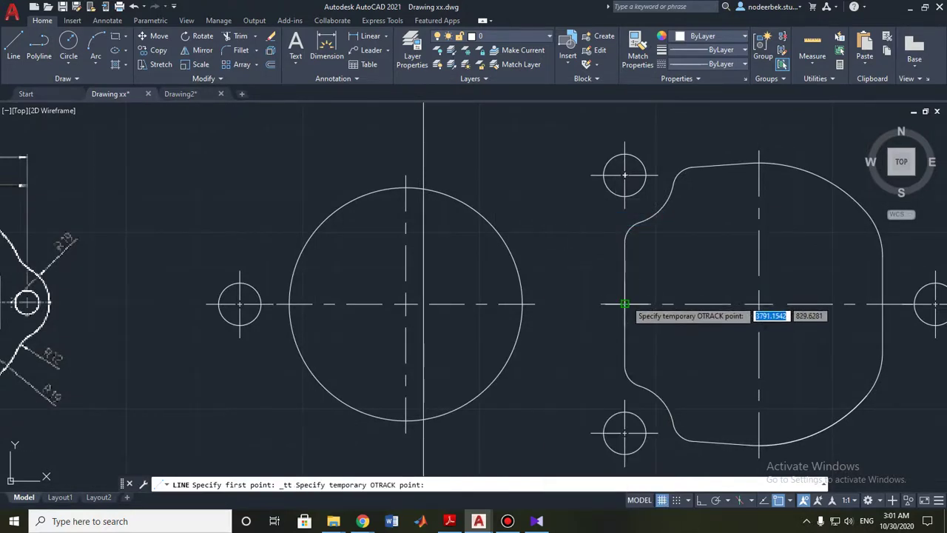
pyautogui.click(626, 304)
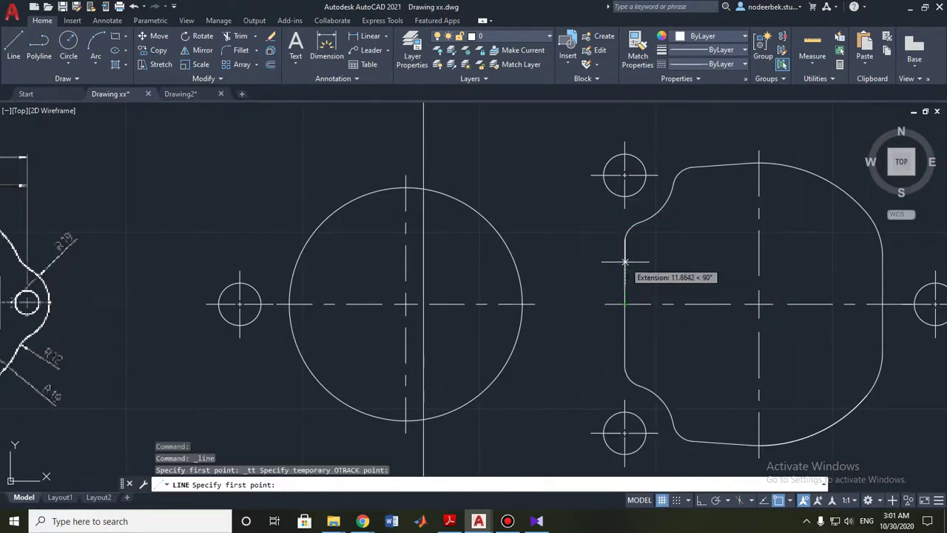
pyautogui.write('16')
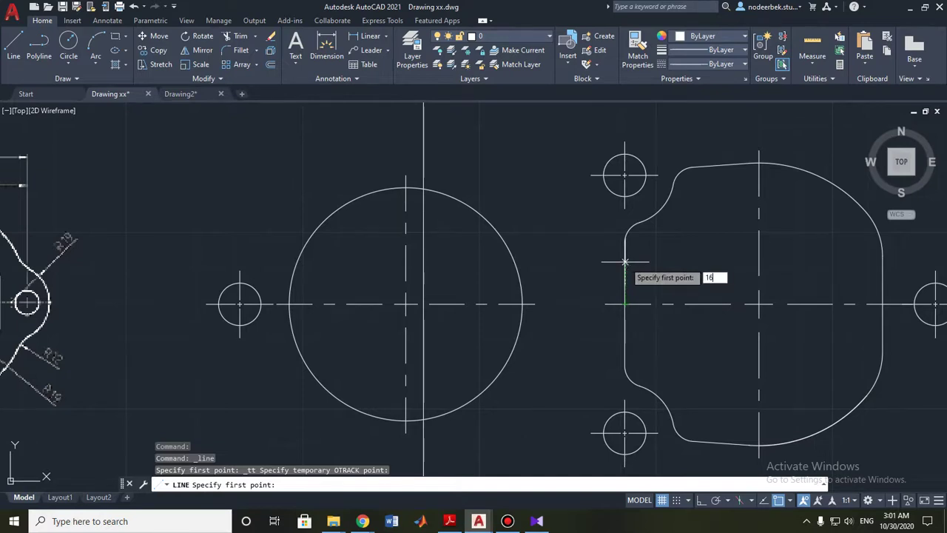
pyautogui.press('Return')
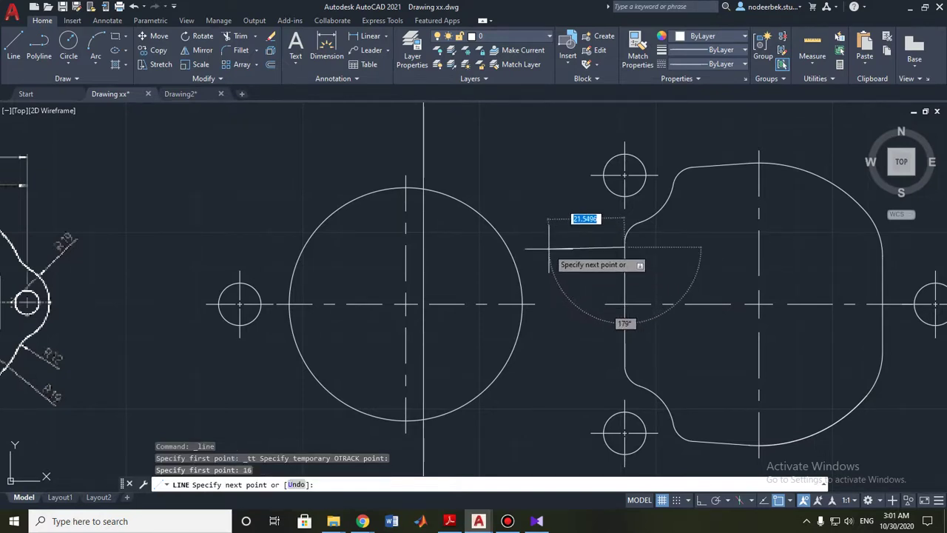
pyautogui.press('F8')
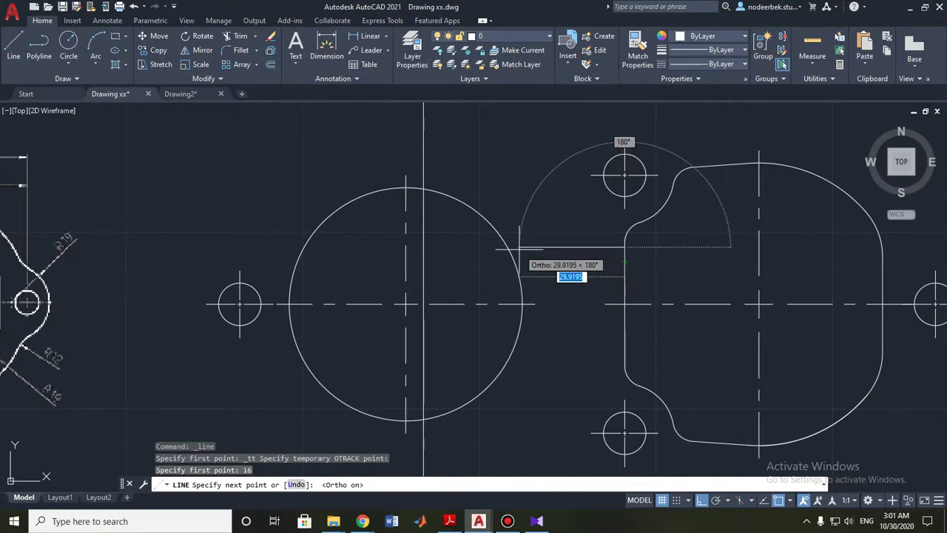
pyautogui.write('38')
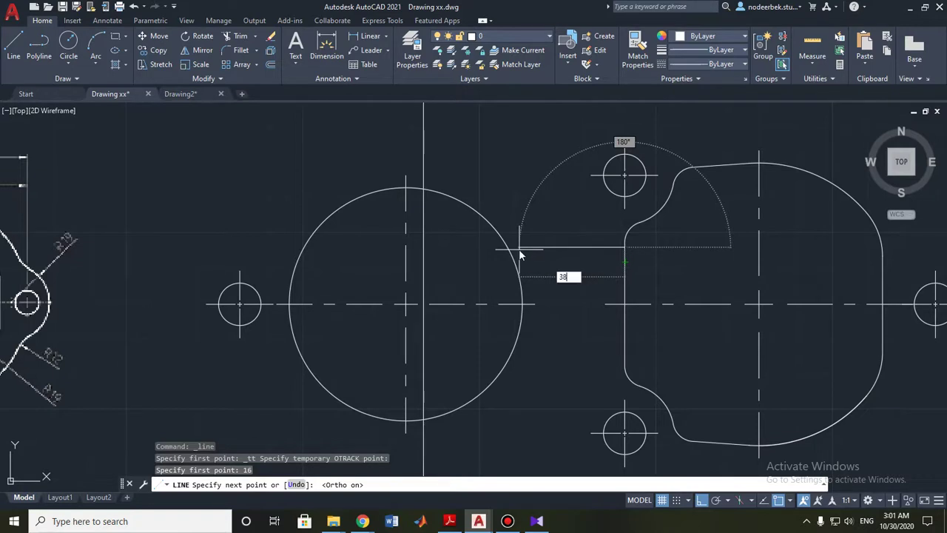
pyautogui.press('Return')
pyautogui.press('Escape')
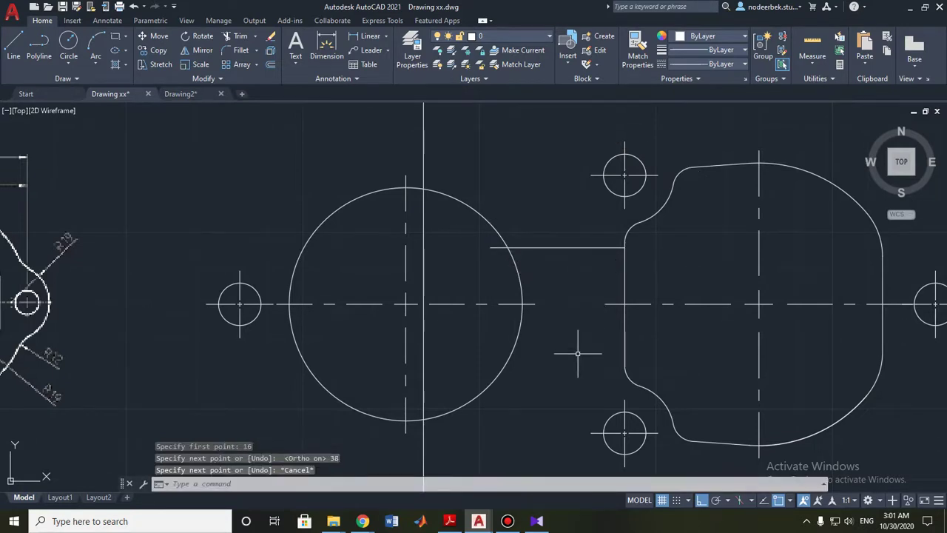
# - Trim the edge portion above the new horizontal line
pyautogui.click(236, 37)
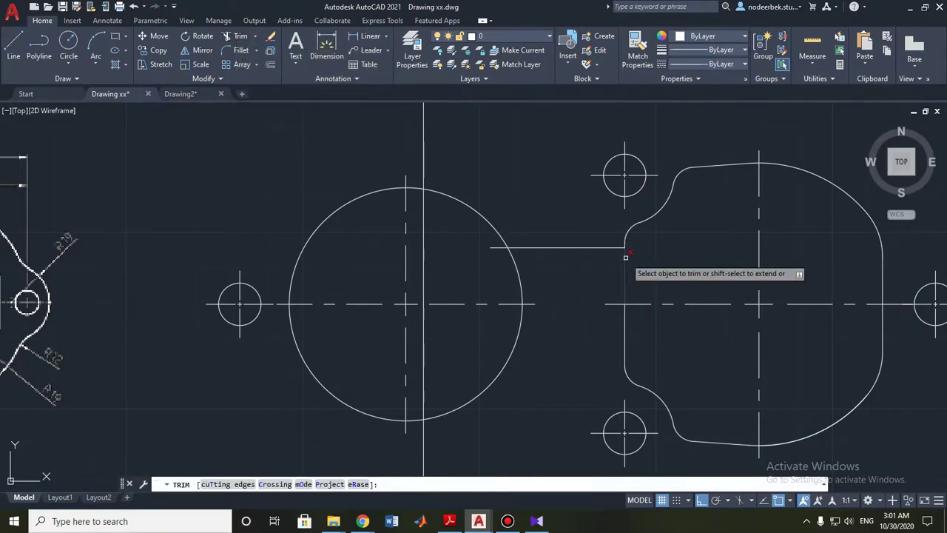
pyautogui.click(625, 257)
pyautogui.press('Escape')
pyautogui.moveTo(560, 305); pyautogui.dragTo(576, 279, button='middle')
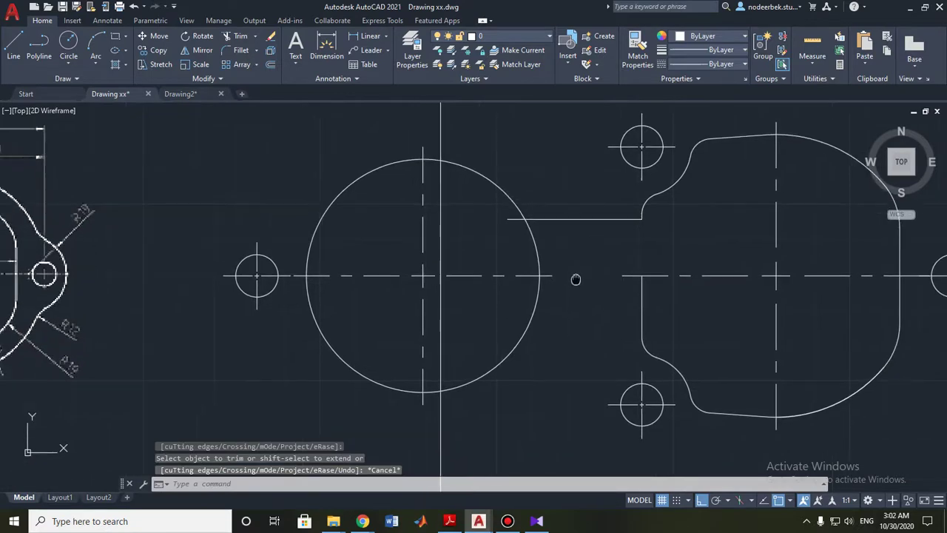
# - Mirror the 38-unit line across the centreline, keeping the original
pyautogui.click(586, 213)
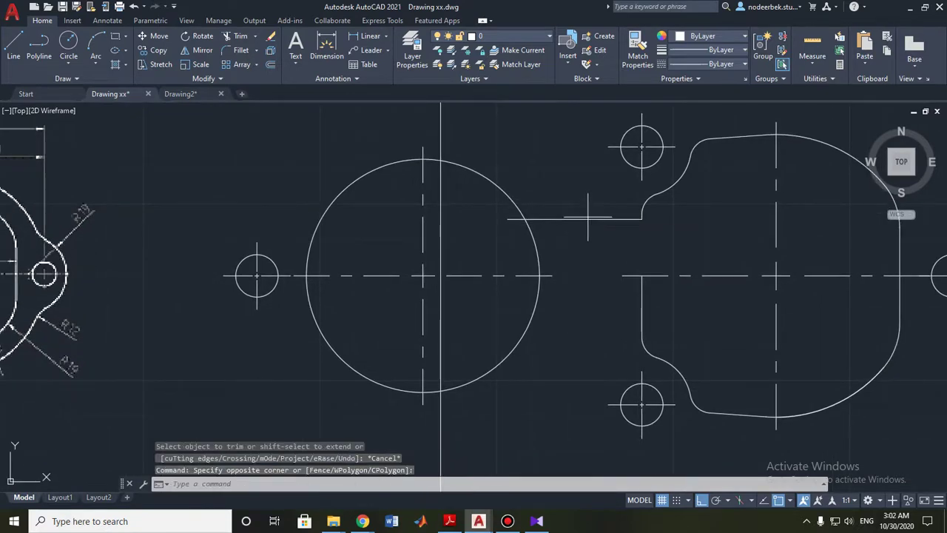
pyautogui.click(588, 215)
pyautogui.moveTo(592, 212); pyautogui.dragTo(566, 225)
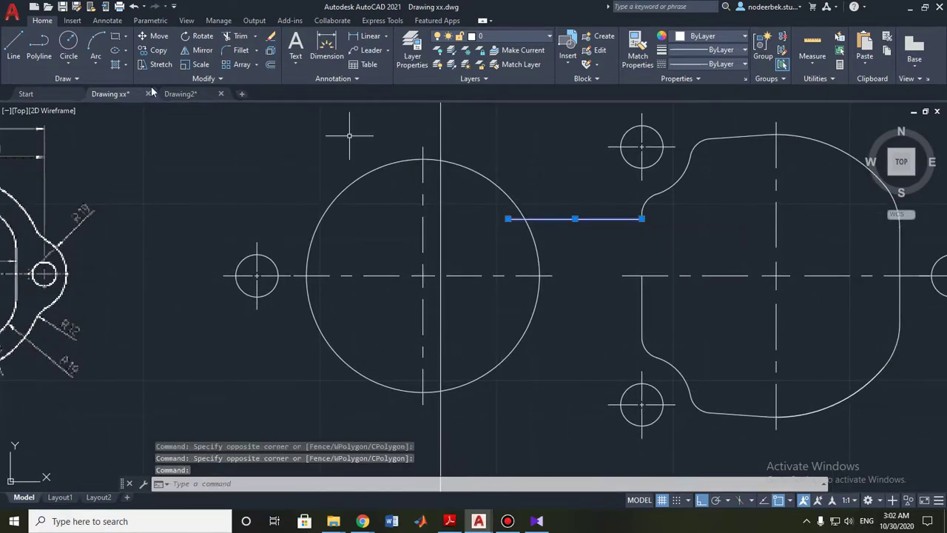
pyautogui.click(196, 53)
pyautogui.click(423, 275)
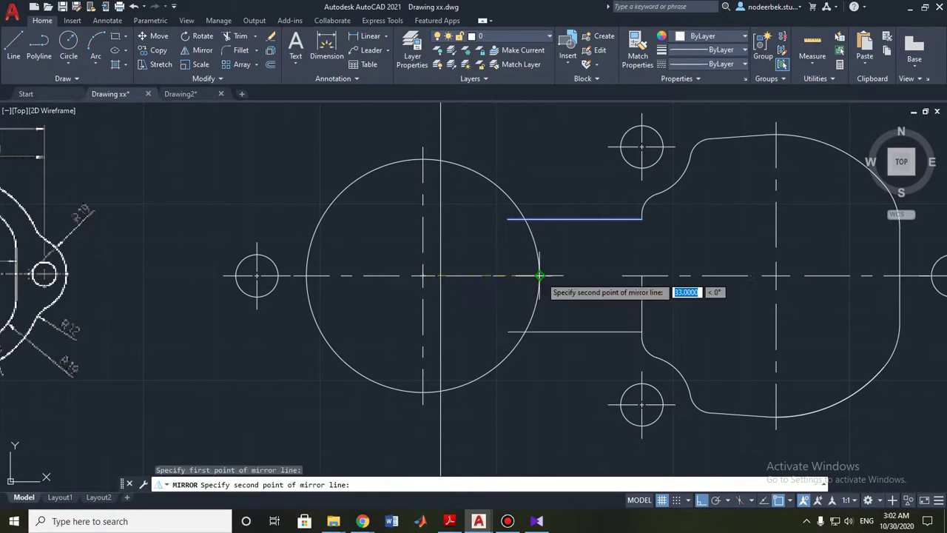
pyautogui.click(539, 275)
pyautogui.press('Escape')
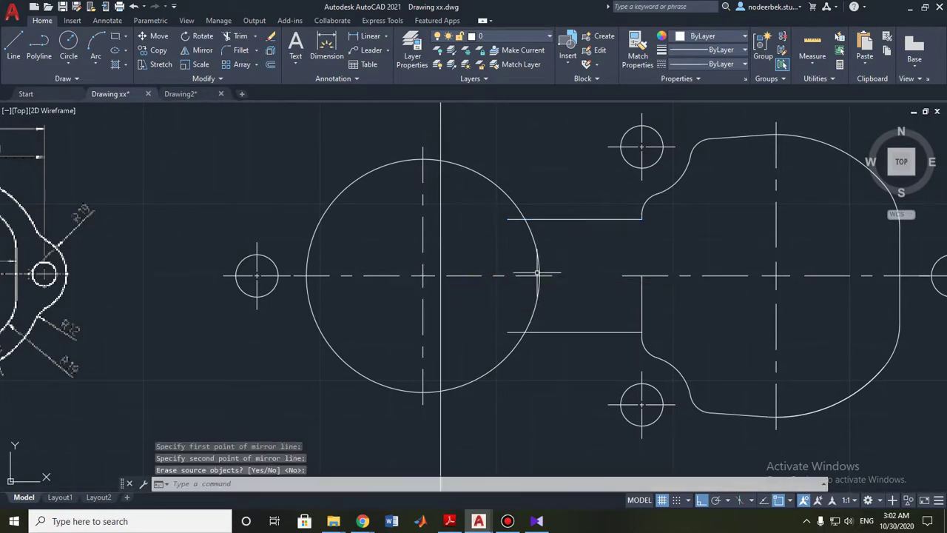
pyautogui.scroll(-2, 462, 316)
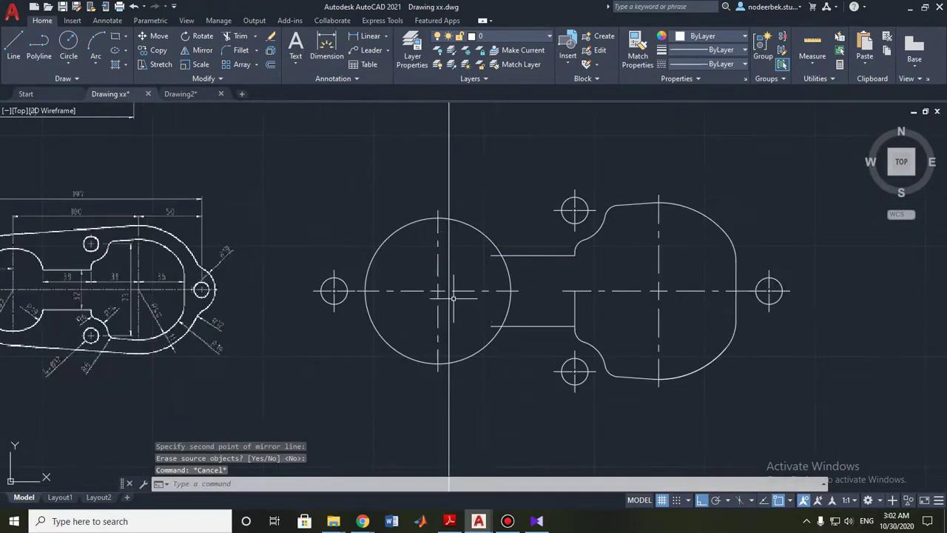
pyautogui.scroll(2, 454, 298)
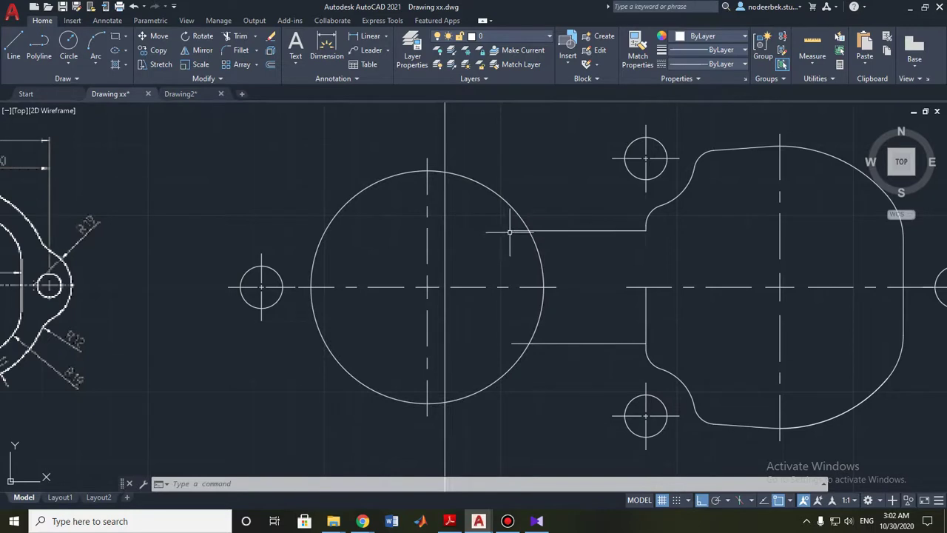
# - Draw a vertical line up from the upper neck line's left end, then stretch it below the lower line
pyautogui.click(13, 43)
pyautogui.click(511, 231)
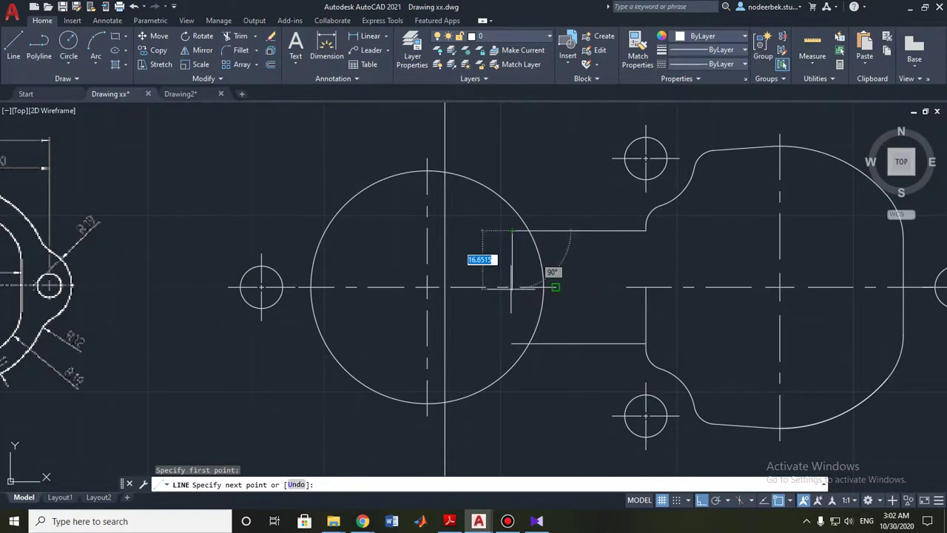
pyautogui.click(516, 148)
pyautogui.press('Escape')
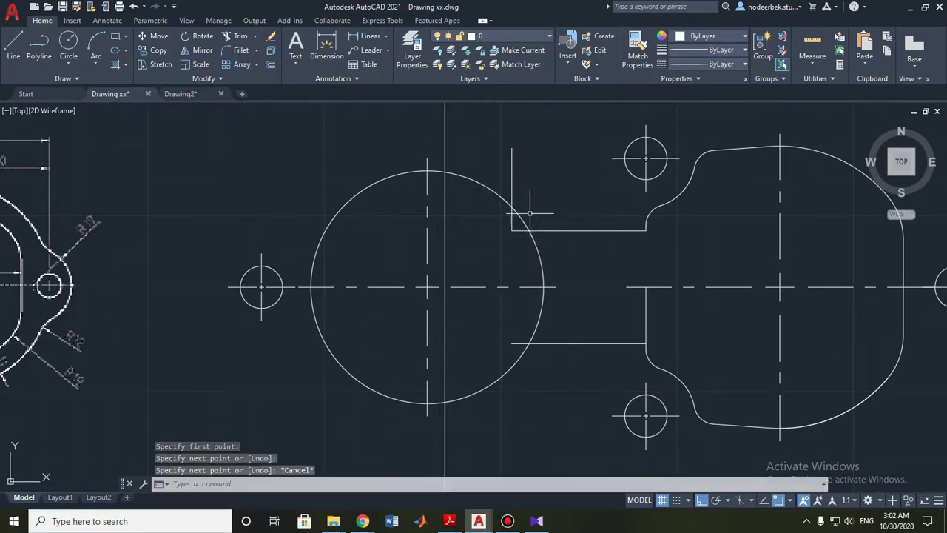
pyautogui.click(511, 188)
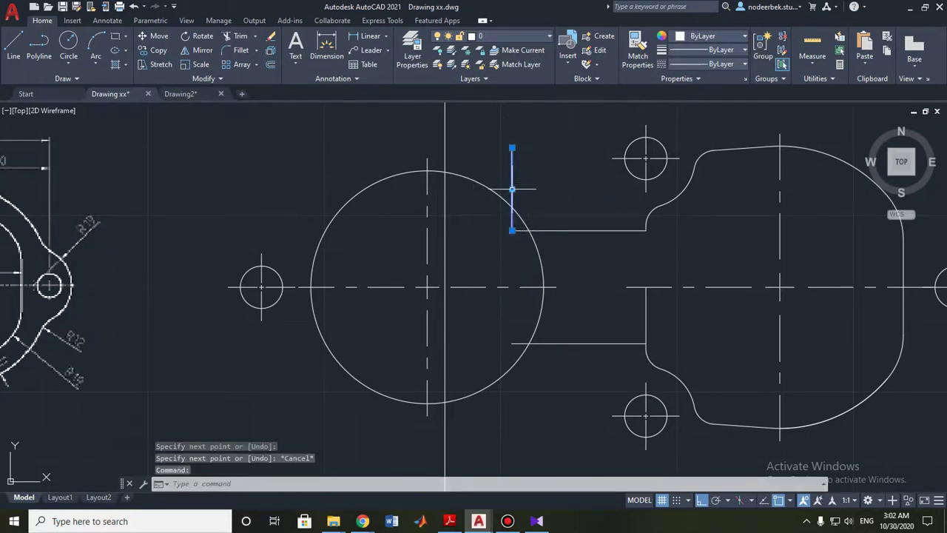
pyautogui.click(511, 230)
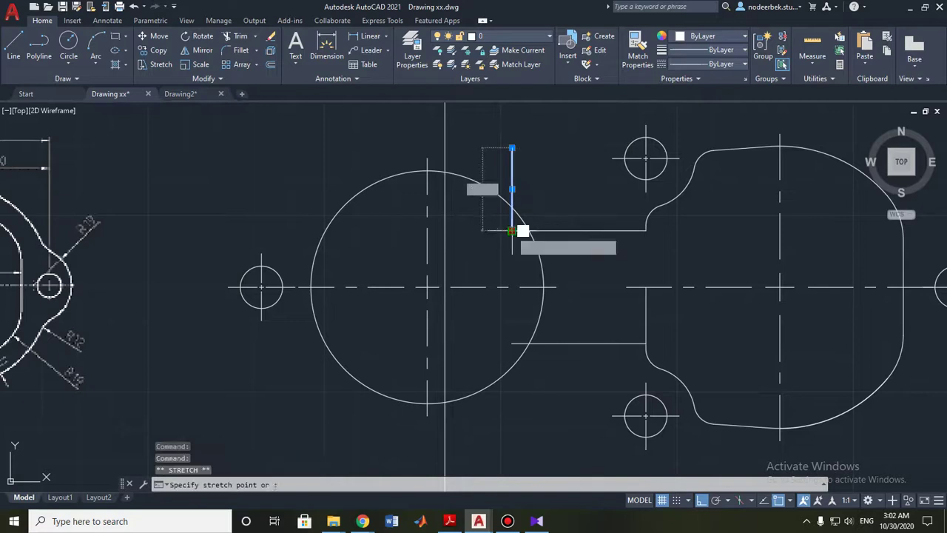
pyautogui.click(510, 388)
pyautogui.press('Escape')
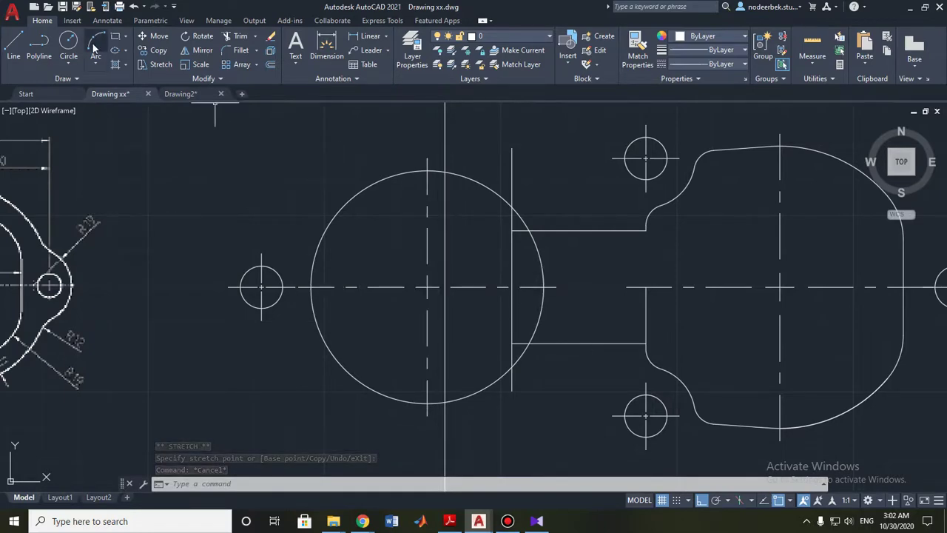
# - Start a fillet and set its radius to 19
pyautogui.click(241, 50)
pyautogui.moveTo(148, 270); pyautogui.dragTo(414, 271, button='middle')
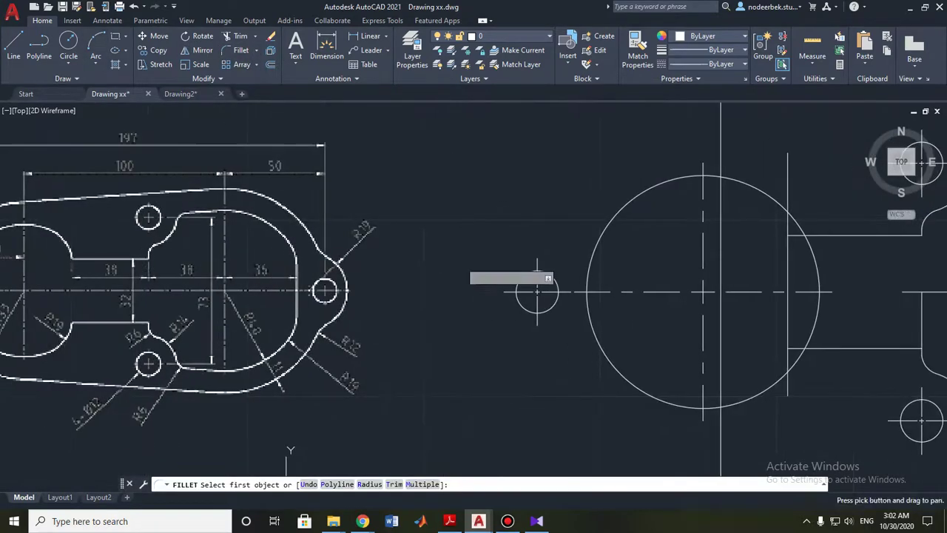
pyautogui.scroll(3, 100, 270)
pyautogui.moveTo(99, 271); pyautogui.dragTo(505, 271, button='middle')
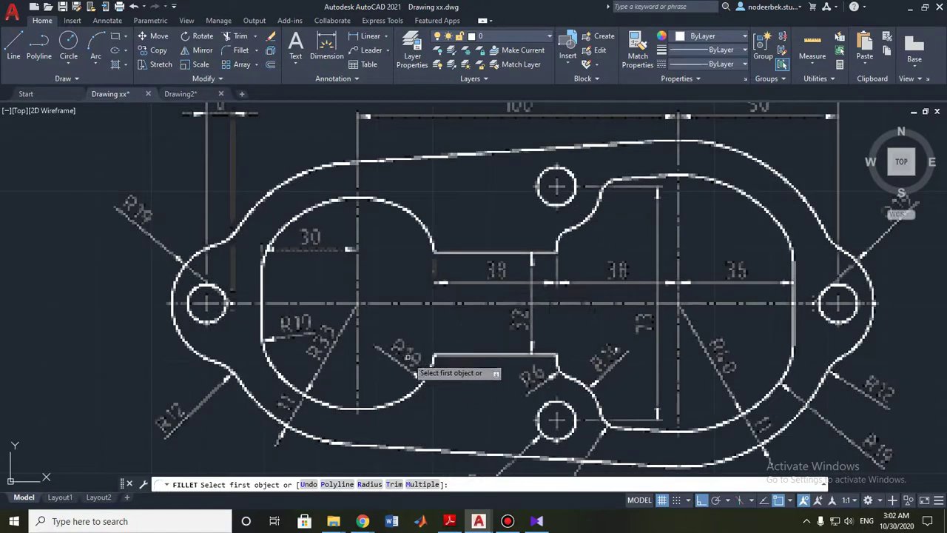
pyautogui.scroll(-4, 118, 313)
pyautogui.moveTo(459, 246); pyautogui.dragTo(432, 246, button='middle')
pyautogui.write('r')
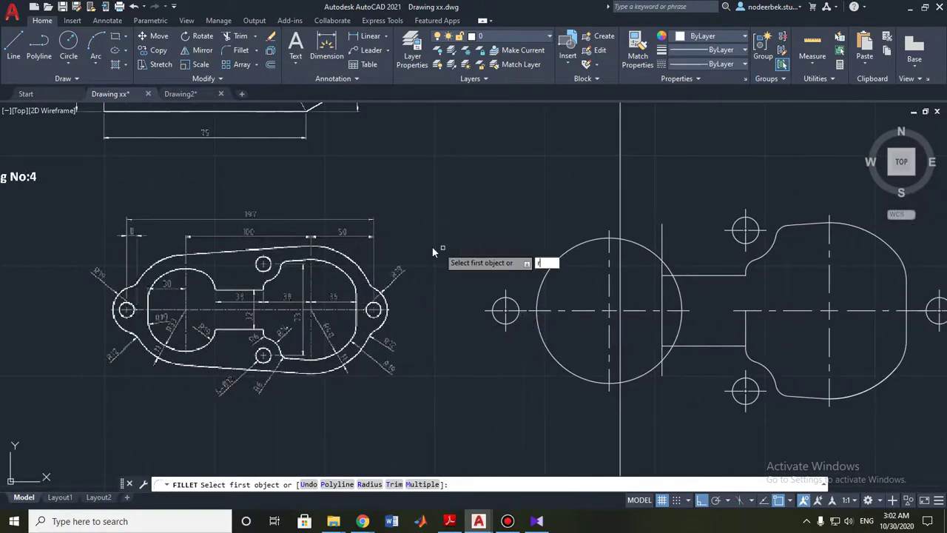
pyautogui.press('Return')
pyautogui.write('19')
pyautogui.press('Return')
pyautogui.scroll(2, 725, 285)
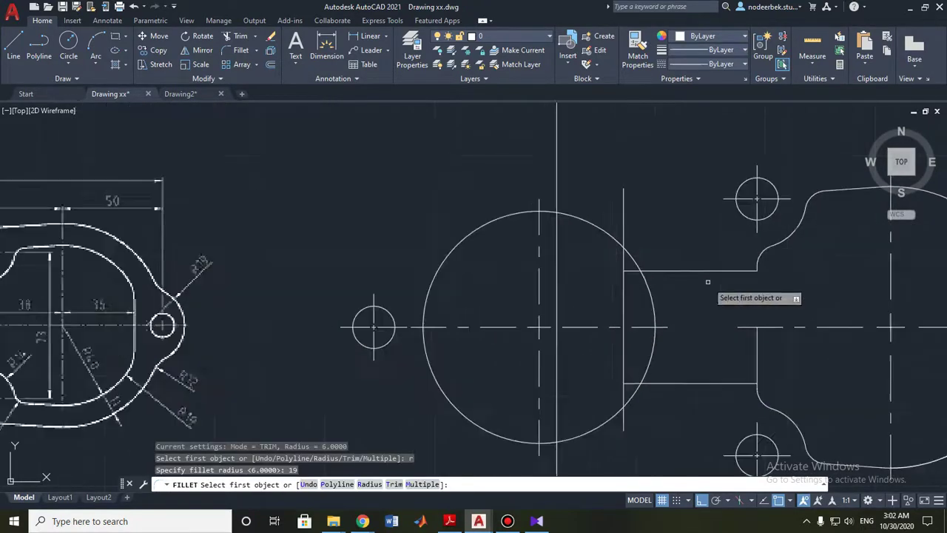
# - Round the radius-33 circle into the vertical line with R19, then begin the other corner
pyautogui.click(619, 242)
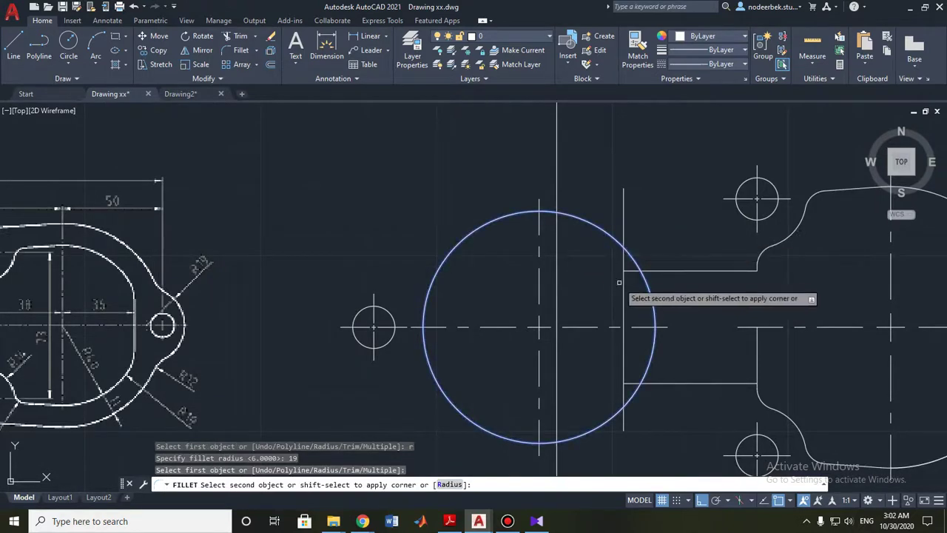
pyautogui.click(623, 287)
pyautogui.moveTo(609, 363); pyautogui.dragTo(608, 311, button='middle')
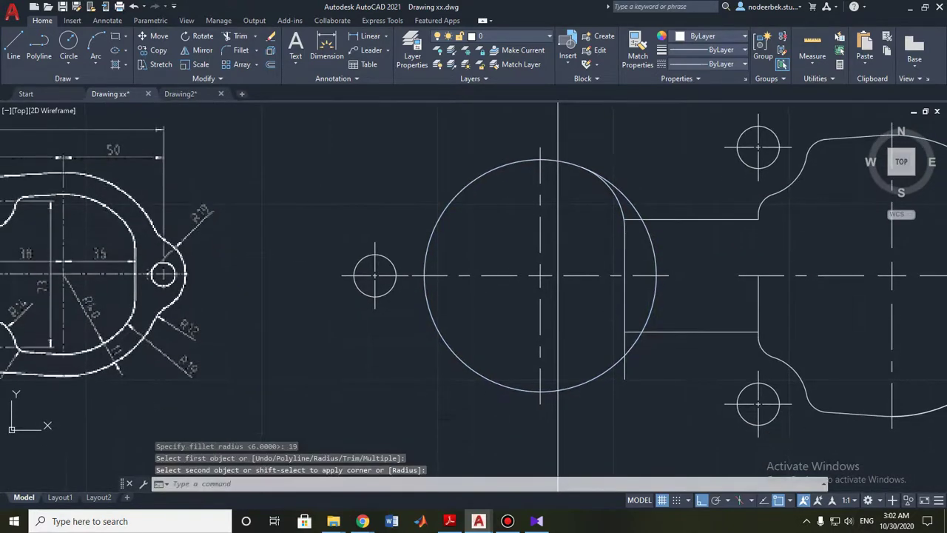
pyautogui.press('Return')
pyautogui.click(607, 372)
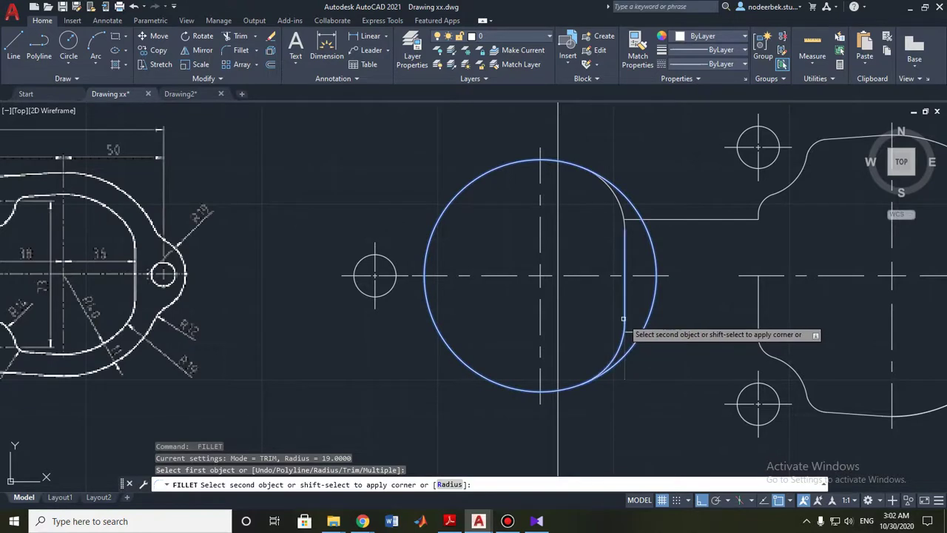
pyautogui.press('Escape')
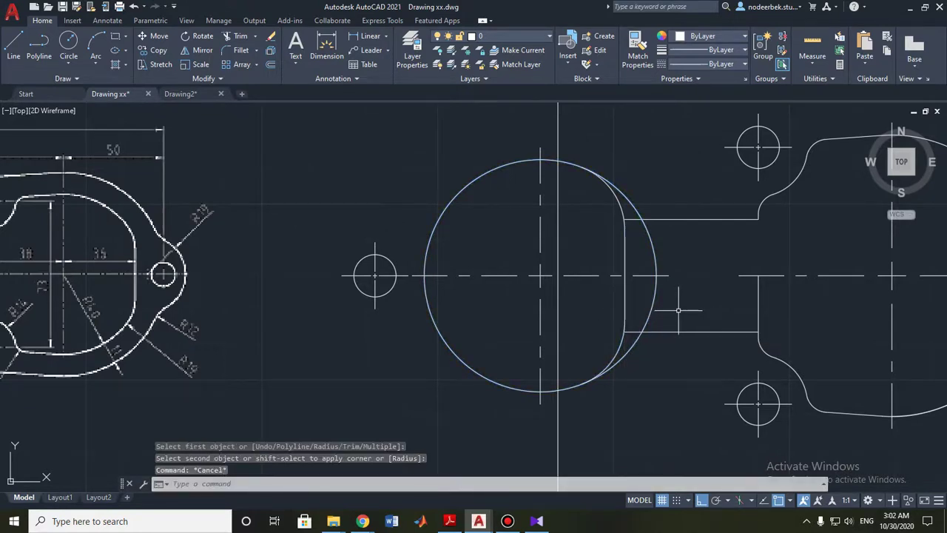
pyautogui.scroll(4, 633, 340)
pyautogui.scroll(2, 623, 334)
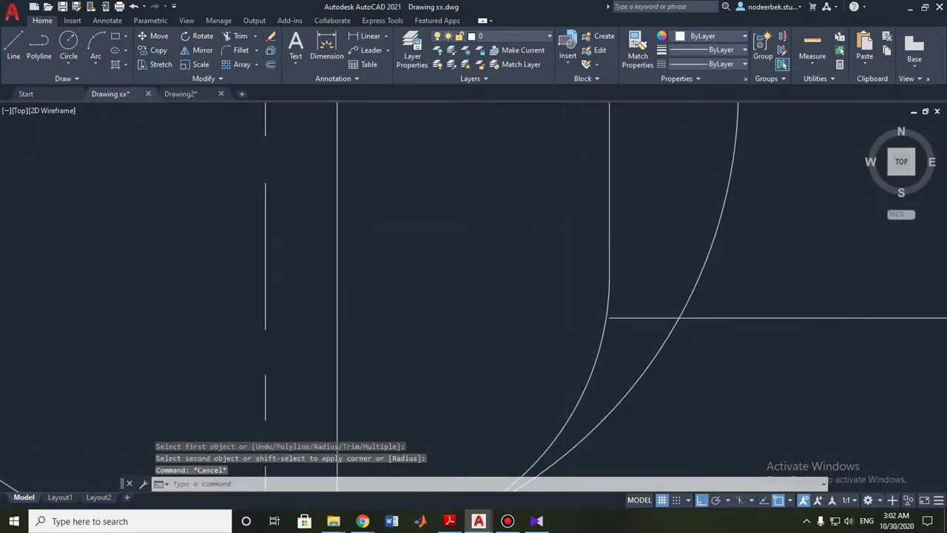
pyautogui.scroll(2, 622, 333)
pyautogui.scroll(-2, 634, 360)
pyautogui.scroll(-3, 655, 260)
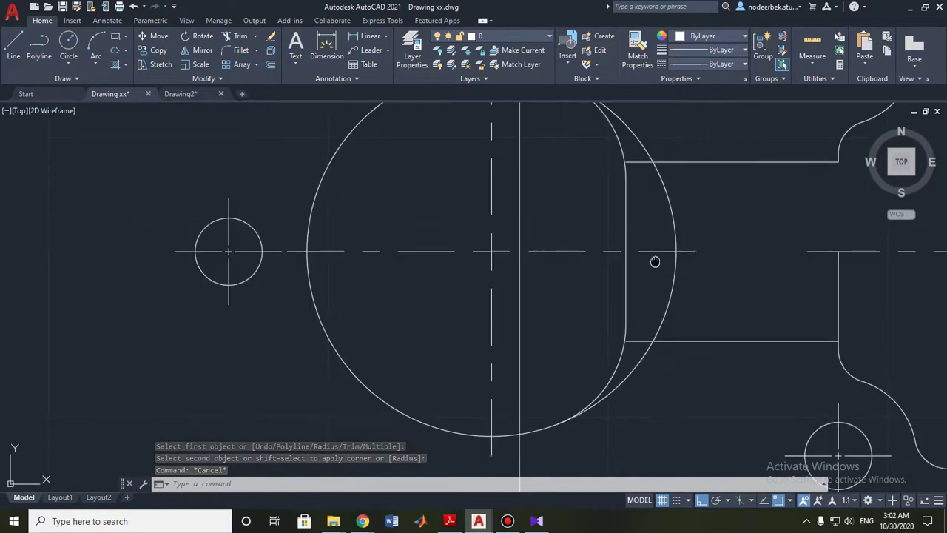
pyautogui.scroll(-1, 622, 308)
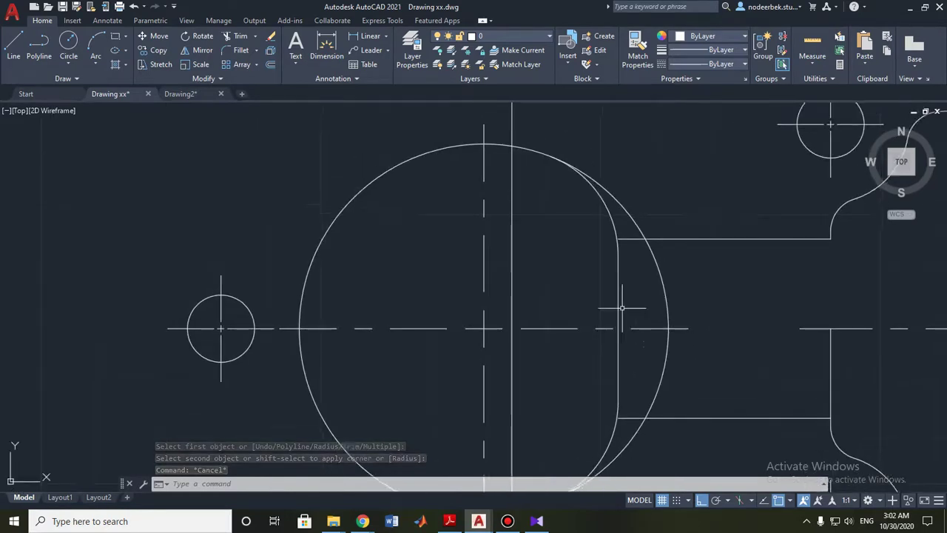
# - Trim the circle part beyond the upper fillet and the leftover lower arc
pyautogui.click(236, 36)
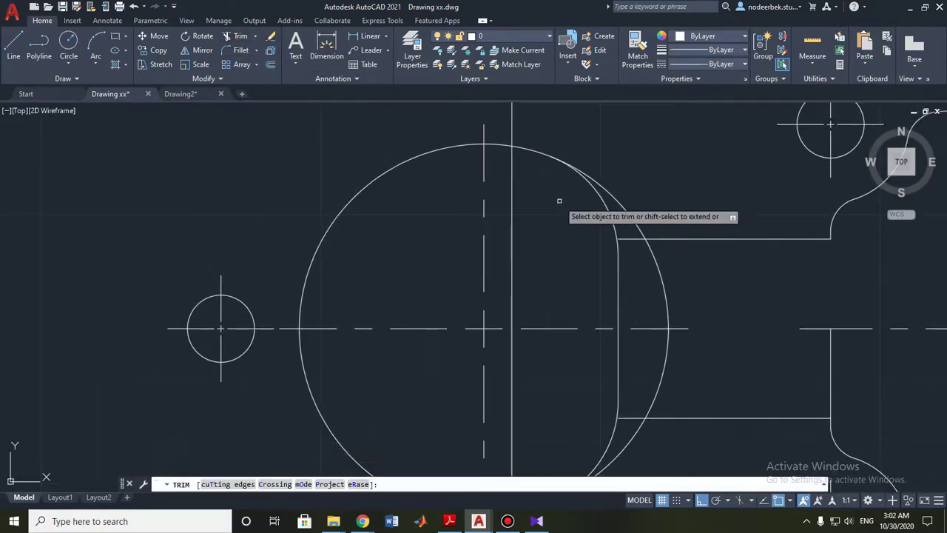
pyautogui.click(622, 204)
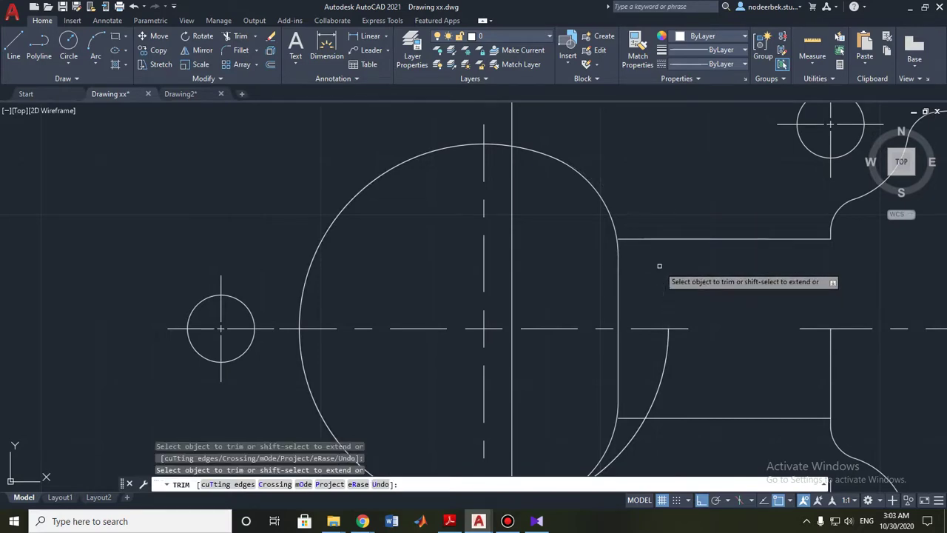
pyautogui.scroll(-5, 659, 266)
pyautogui.scroll(1, 659, 259)
pyautogui.scroll(4, 659, 241)
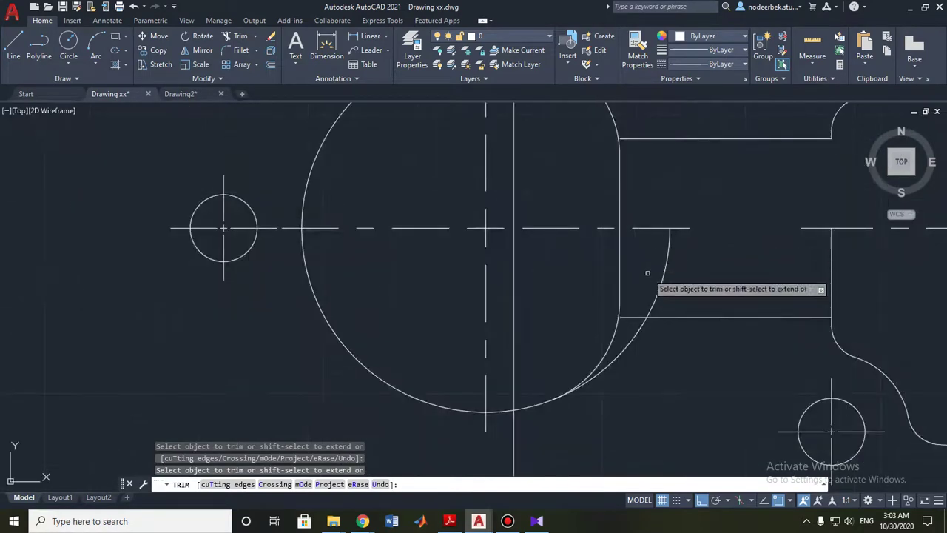
pyautogui.click(639, 328)
pyautogui.scroll(-2, 648, 251)
pyautogui.scroll(5, 637, 228)
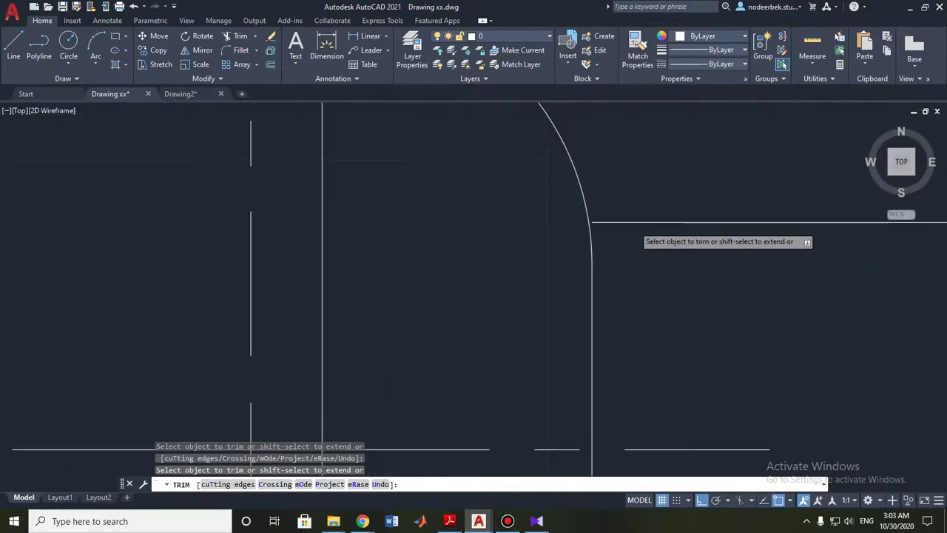
pyautogui.press('Escape')
# - Stretch the upper horizontal neck line's left end onto the arc
pyautogui.click(592, 222)
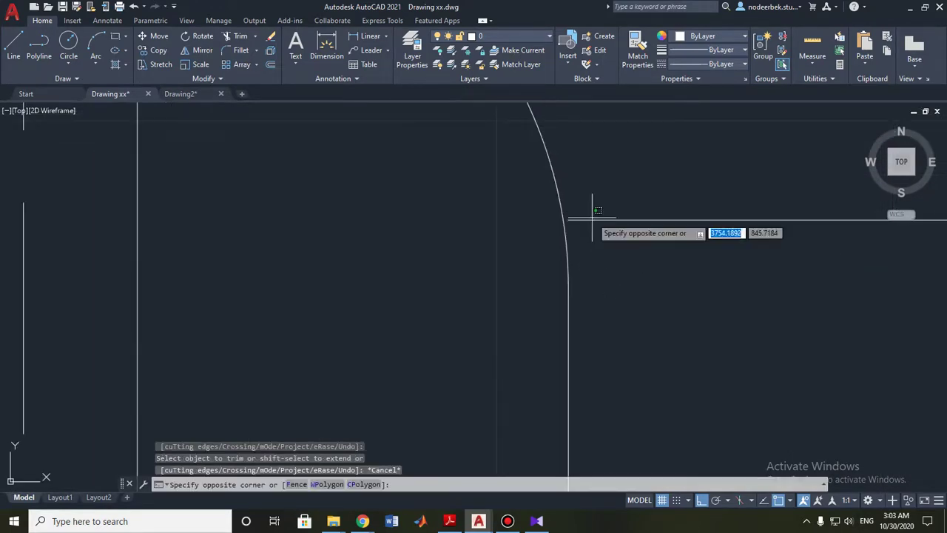
pyautogui.click(578, 220)
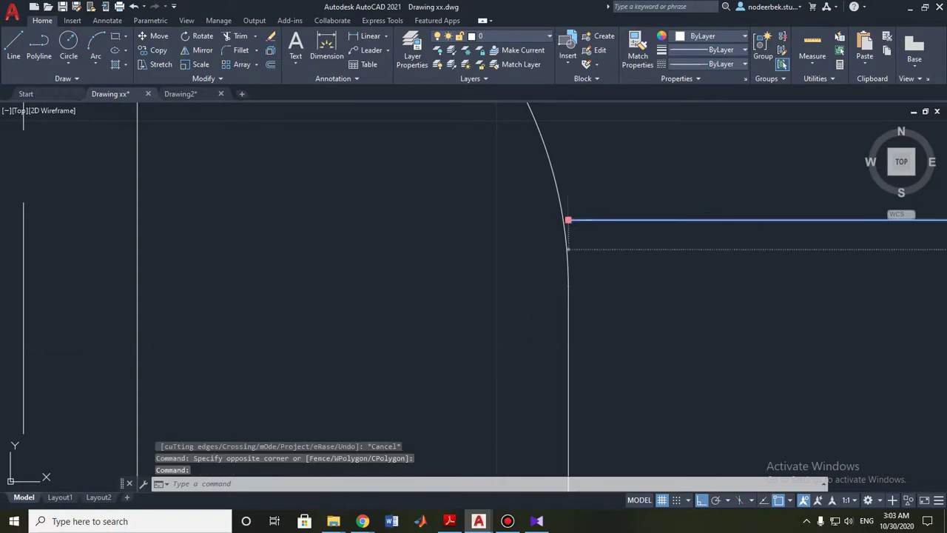
pyautogui.click(567, 220)
pyautogui.click(535, 218)
pyautogui.press('Escape')
# - Extend the lower horizontal neck line 5 units to meet the arc
pyautogui.scroll(-3, 562, 291)
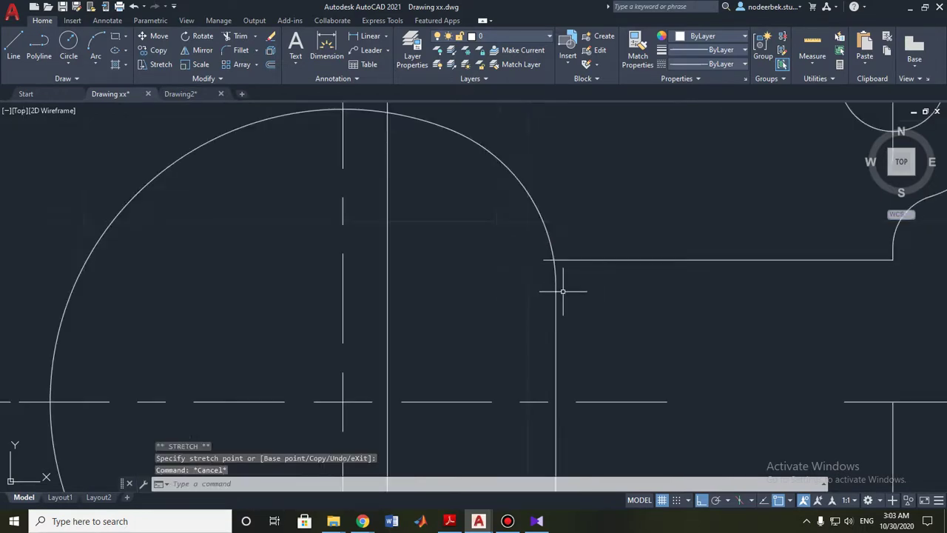
pyautogui.scroll(-2, 562, 291)
pyautogui.moveTo(585, 271); pyautogui.dragTo(577, 214, button='middle')
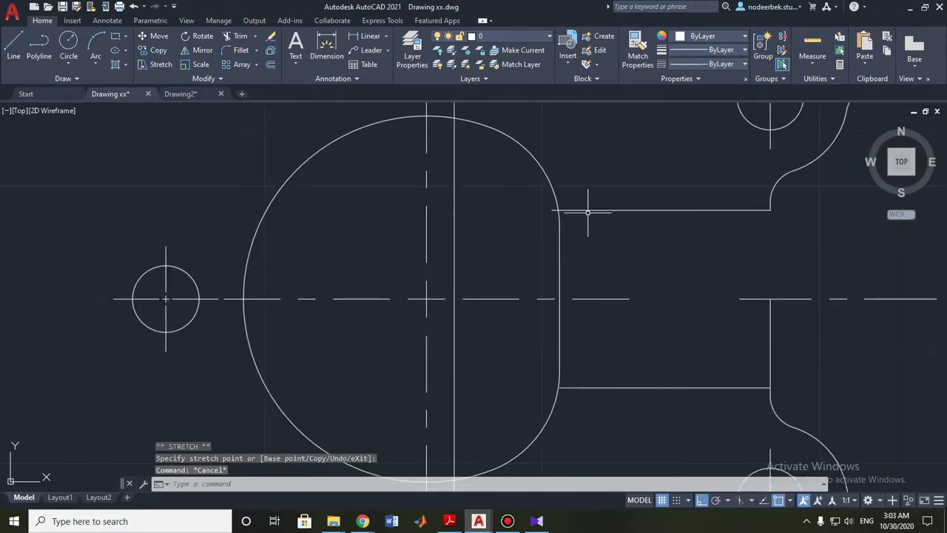
pyautogui.click(582, 388)
pyautogui.click(560, 387)
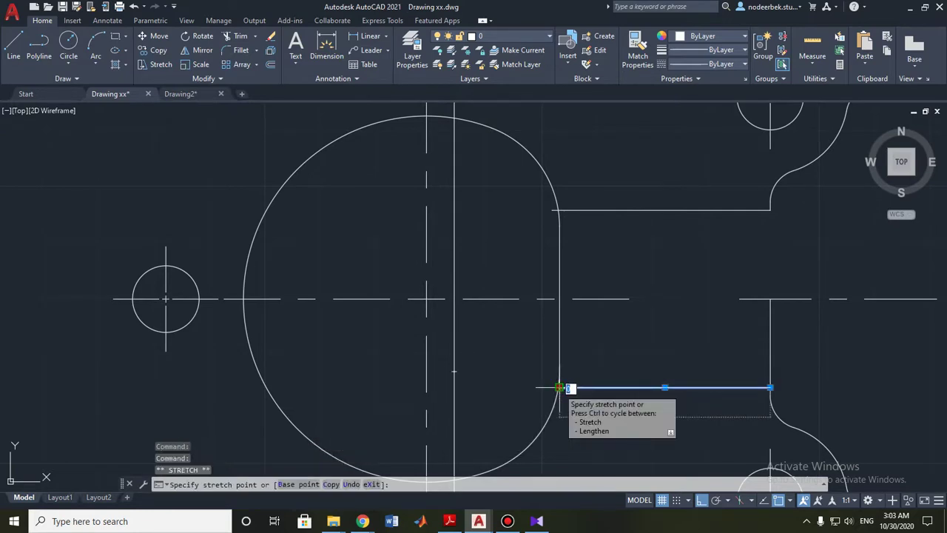
pyautogui.press('Return')
pyautogui.press('Escape')
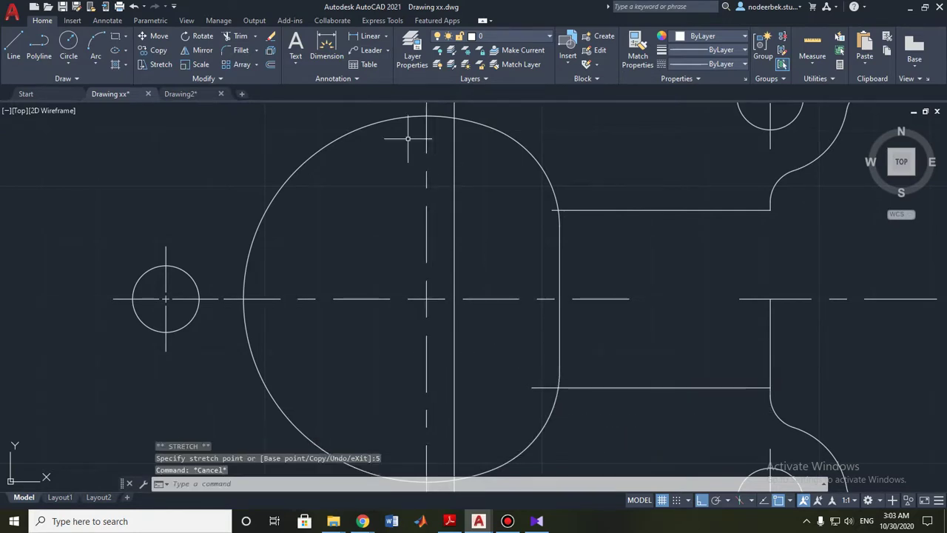
pyautogui.press('Escape')
# - Trim away the leftover vertical line between the arc ends
pyautogui.click(235, 37)
pyautogui.scroll(4, 507, 205)
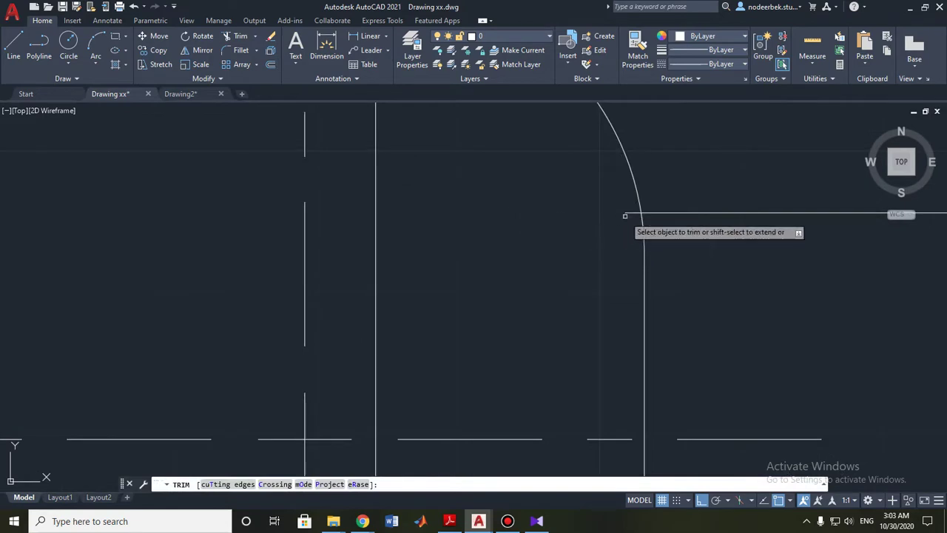
pyautogui.scroll(-3, 619, 267)
pyautogui.scroll(2, 614, 359)
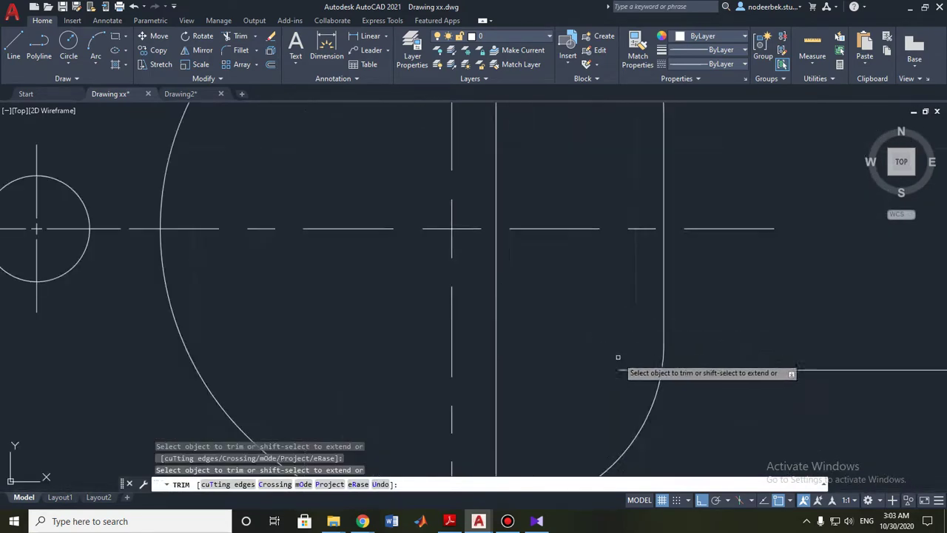
pyautogui.scroll(-2, 645, 370)
pyautogui.scroll(-2, 604, 327)
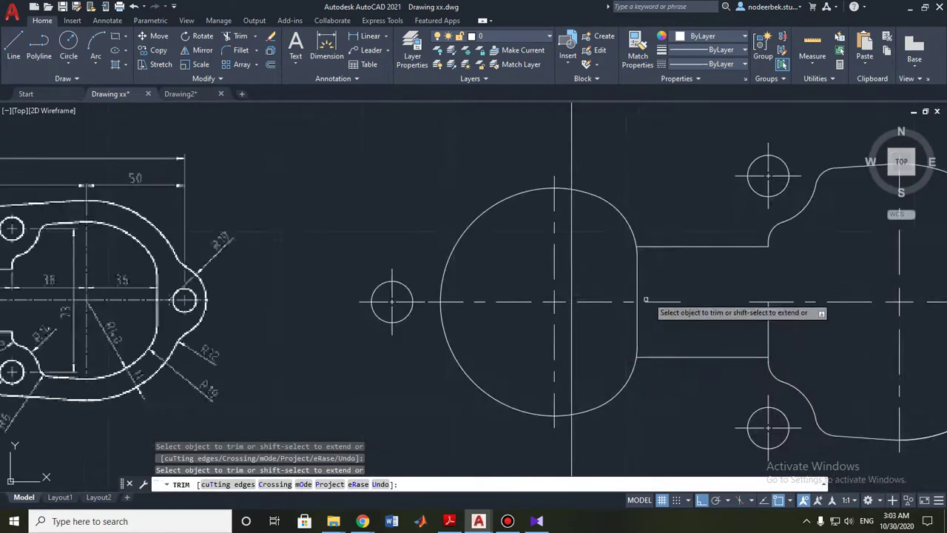
pyautogui.click(636, 255)
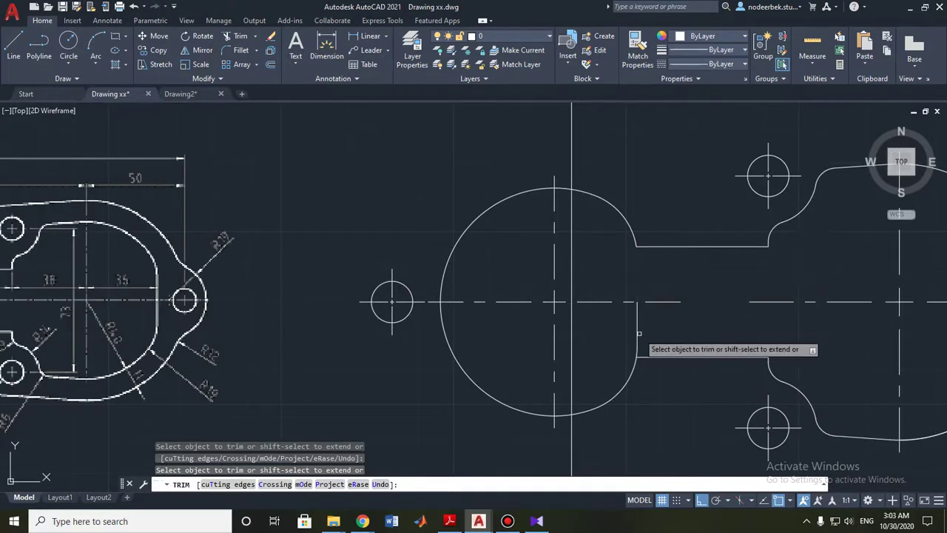
pyautogui.click(635, 334)
pyautogui.scroll(-2, 614, 362)
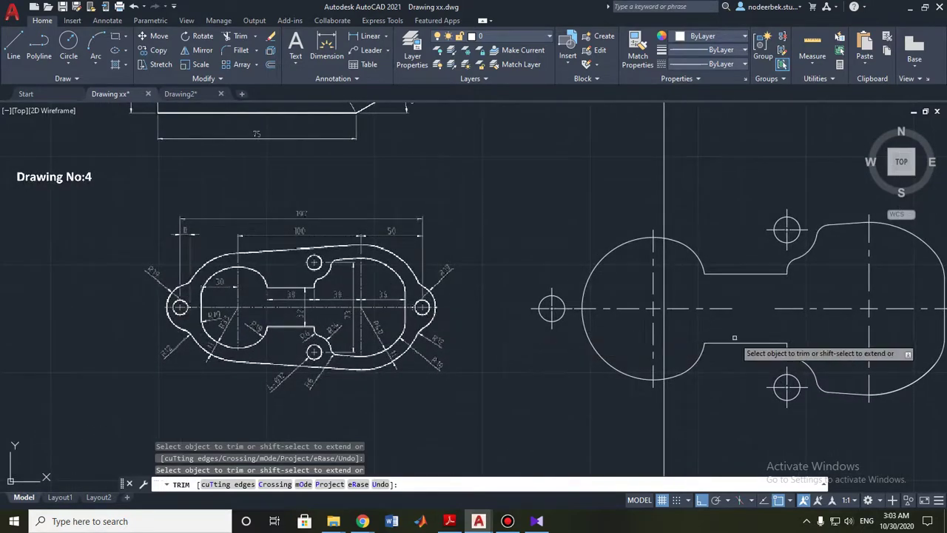
pyautogui.moveTo(687, 343); pyautogui.dragTo(600, 332, button='middle')
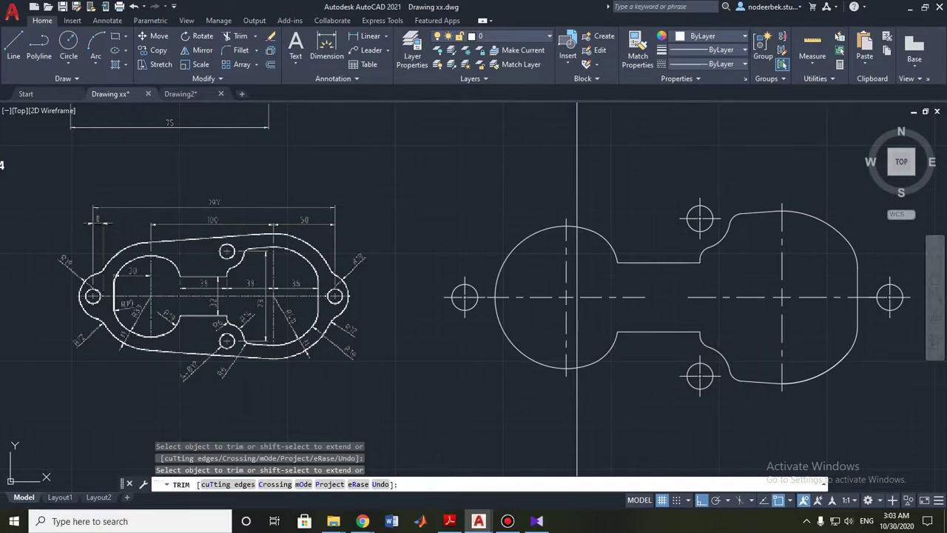
pyautogui.press('Escape')
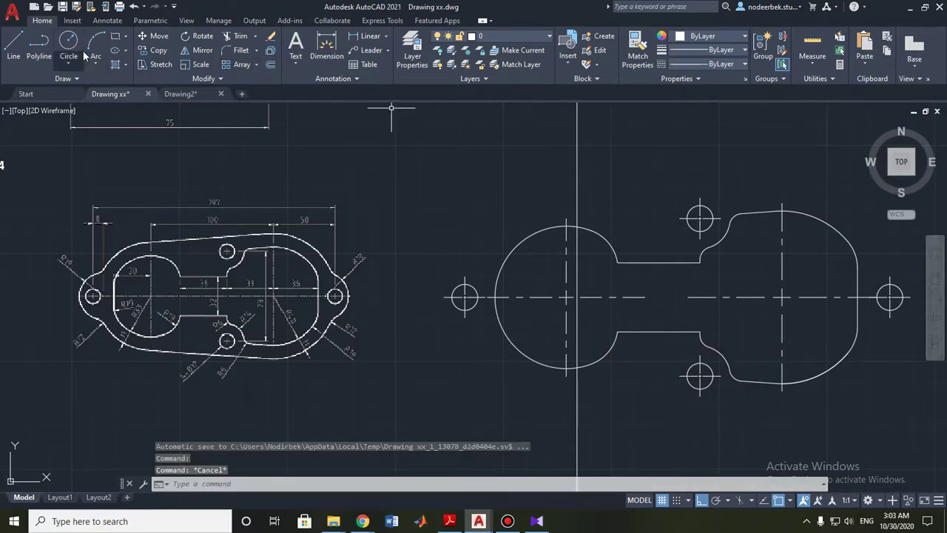
# - Draw an R51 circle on the right centre and an R44 circle on the left centre
pyautogui.click(78, 49)
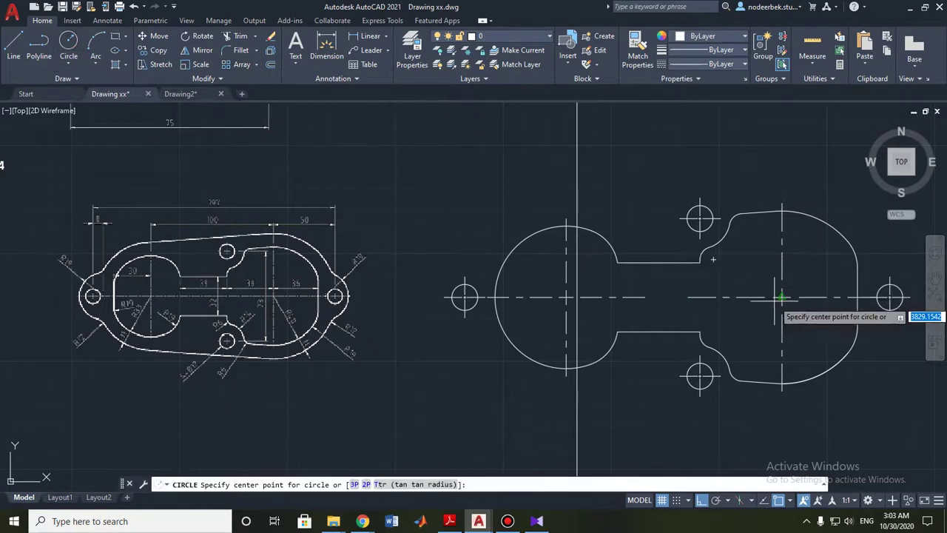
pyautogui.click(781, 297)
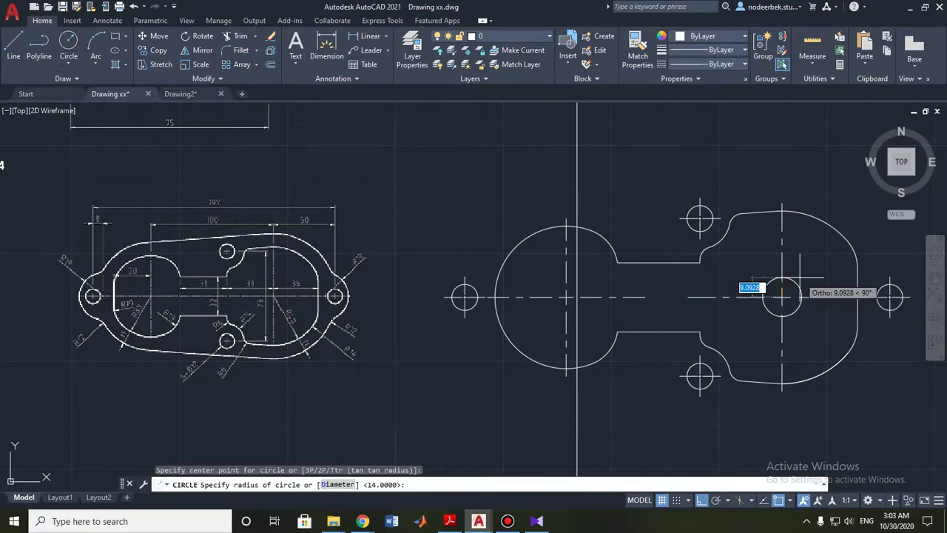
pyautogui.write('51')
pyautogui.press('Return')
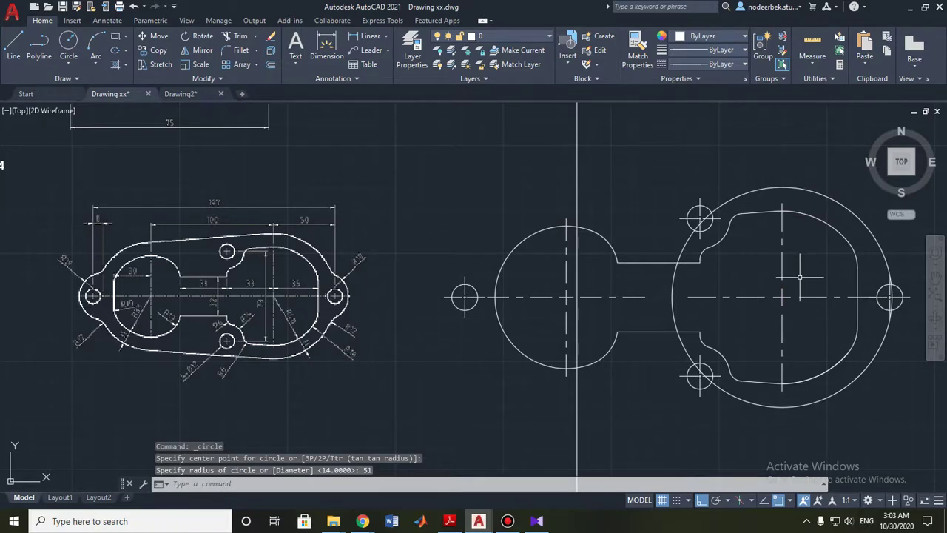
pyautogui.press('Return')
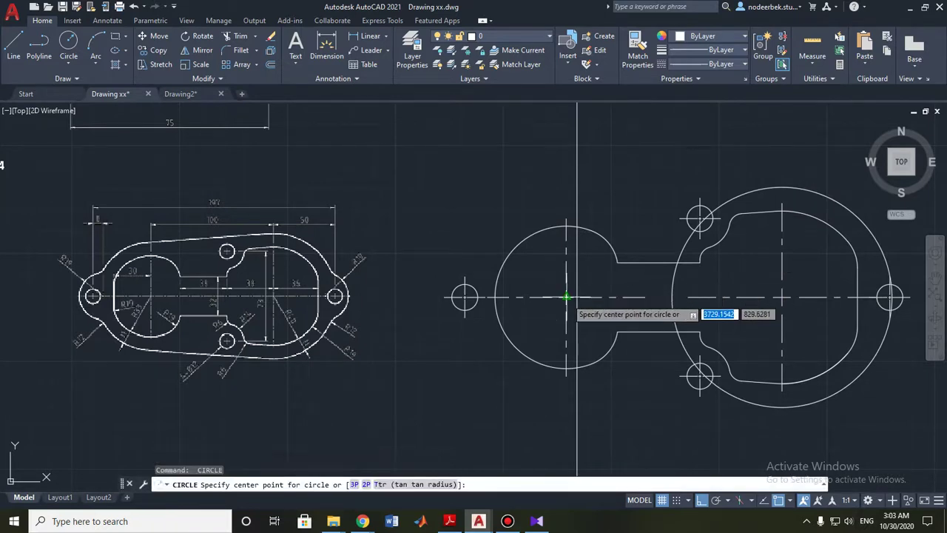
pyautogui.click(566, 297)
pyautogui.write('44')
pyautogui.press('Return')
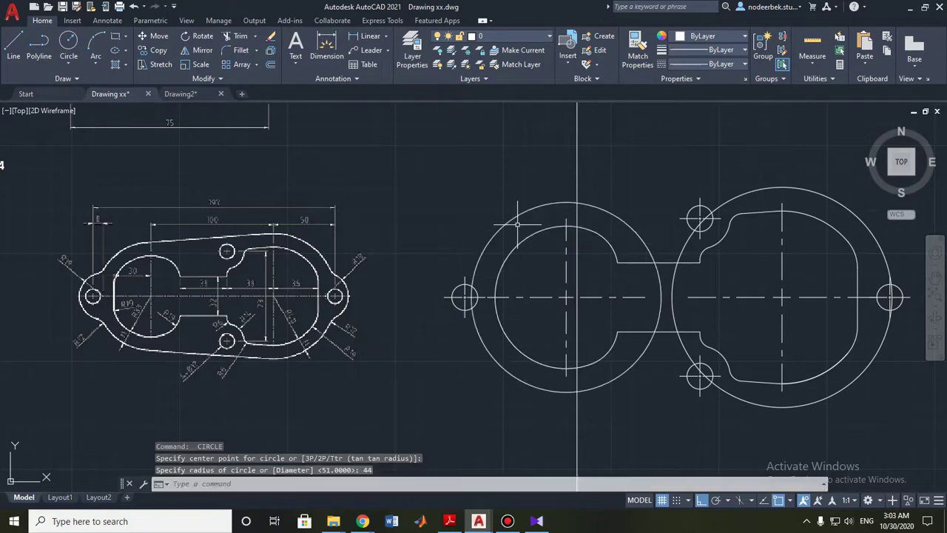
pyautogui.scroll(2, 192, 302)
pyautogui.scroll(3, 406, 326)
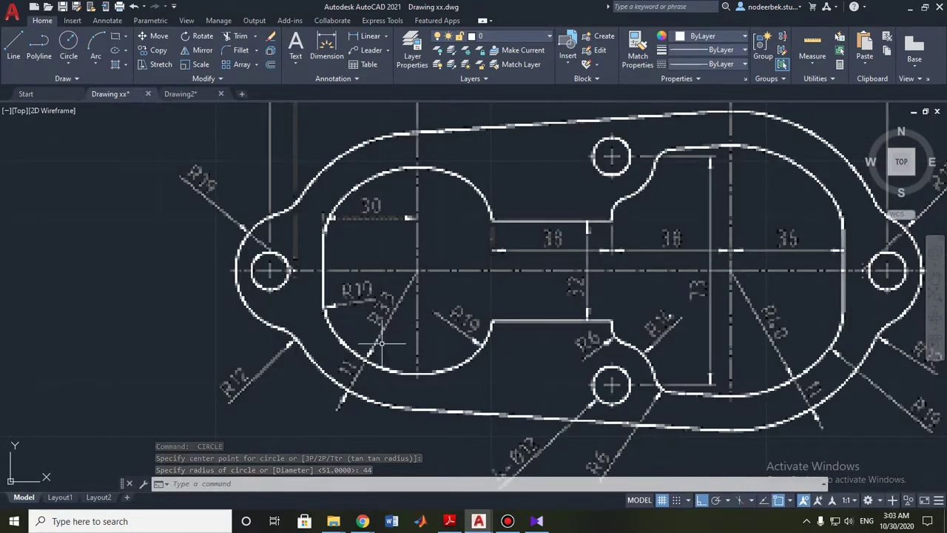
pyautogui.moveTo(611, 383); pyautogui.dragTo(522, 360, button='middle')
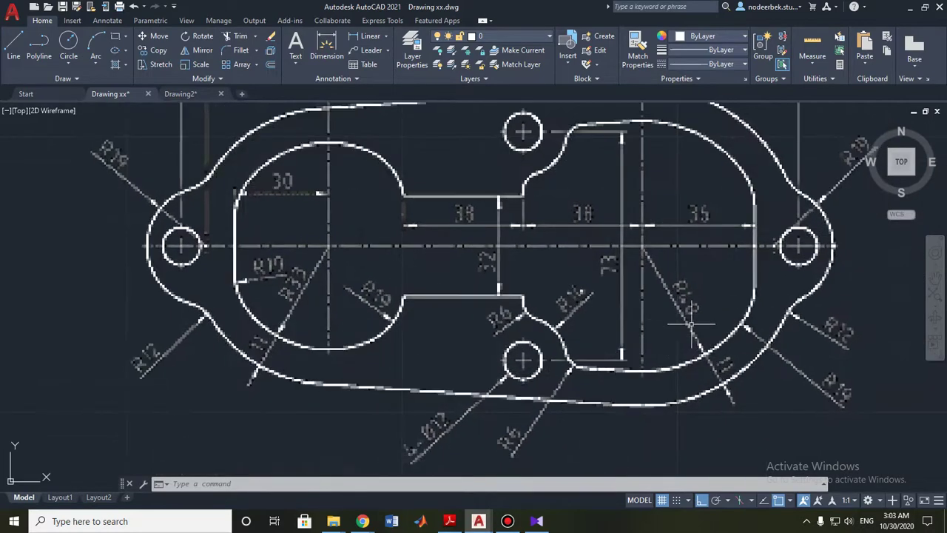
pyautogui.scroll(-3, 401, 296)
pyautogui.scroll(-1, 333, 281)
pyautogui.moveTo(645, 266)
pyautogui.mouseDown(button='middle')
pyautogui.moveTo(549, 278)
pyautogui.moveTo(483, 301)
pyautogui.mouseUp(button='middle')
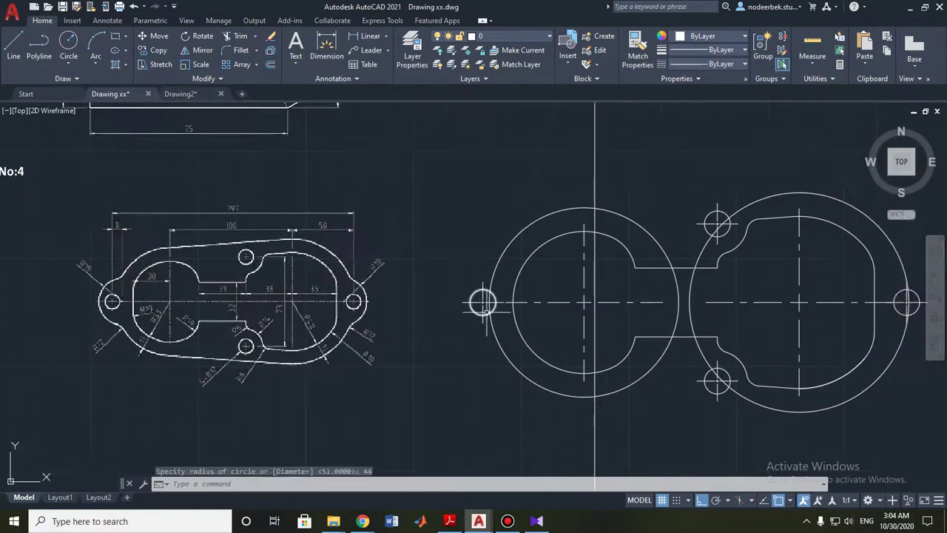
pyautogui.press('Escape')
pyautogui.press('Escape')
# - Draw the top tangent line from the right outer circle's top to the left circle's top
pyautogui.click(22, 44)
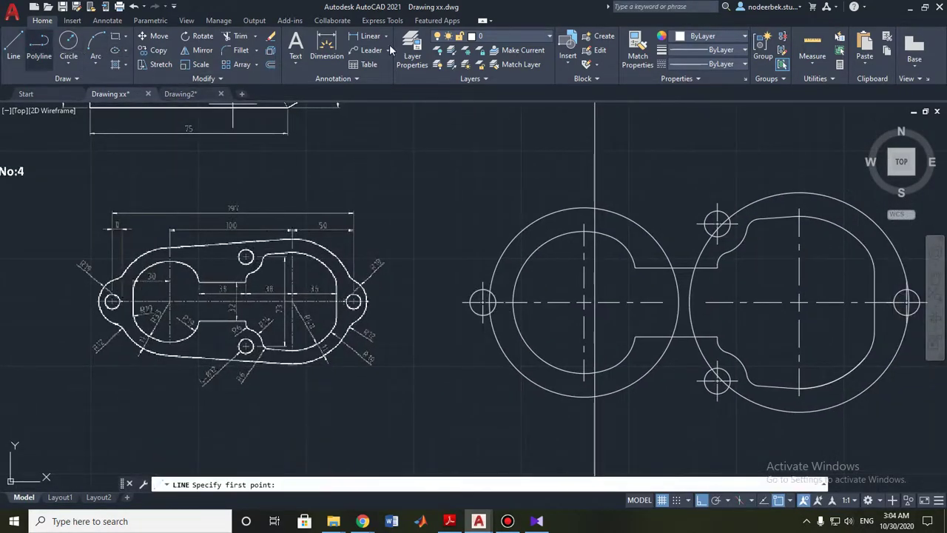
pyautogui.click(799, 193)
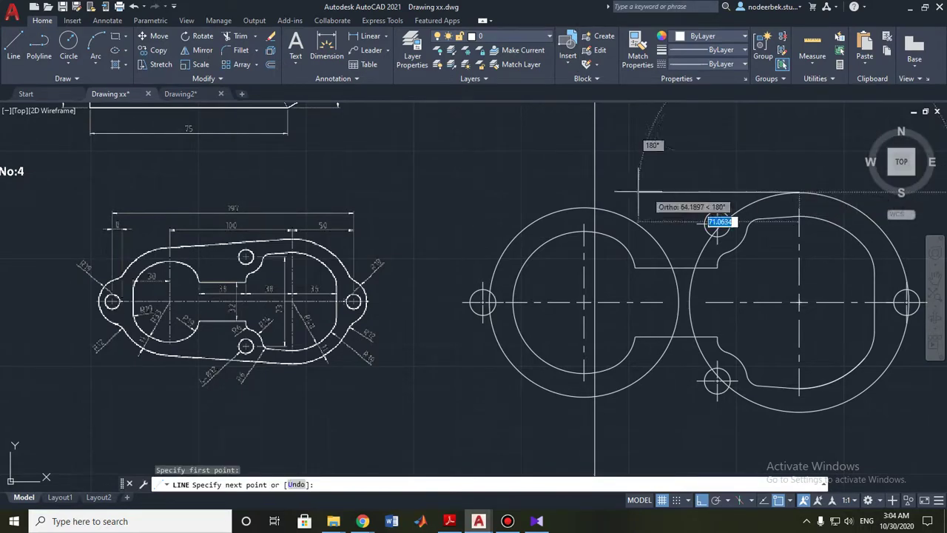
pyautogui.click(584, 206)
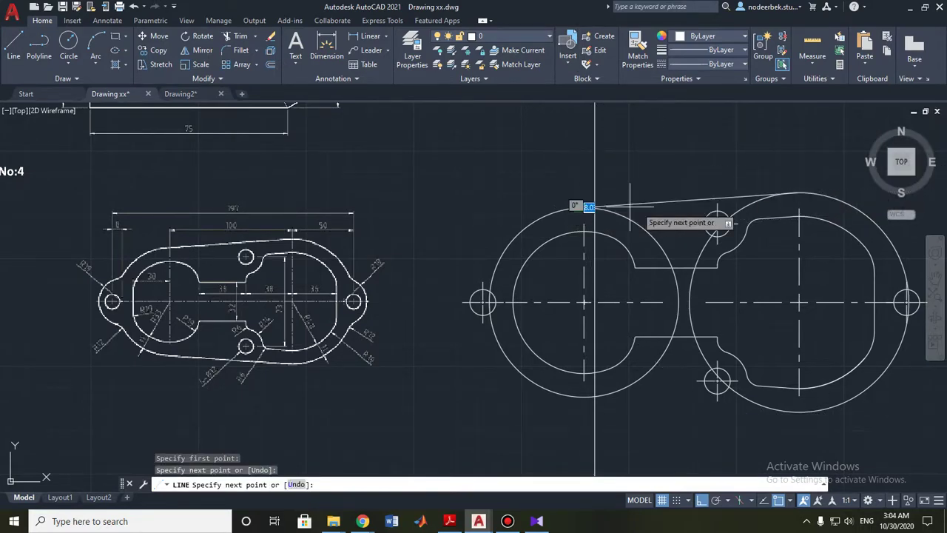
pyautogui.press('Escape')
pyautogui.scroll(4, 784, 183)
pyautogui.click(733, 216)
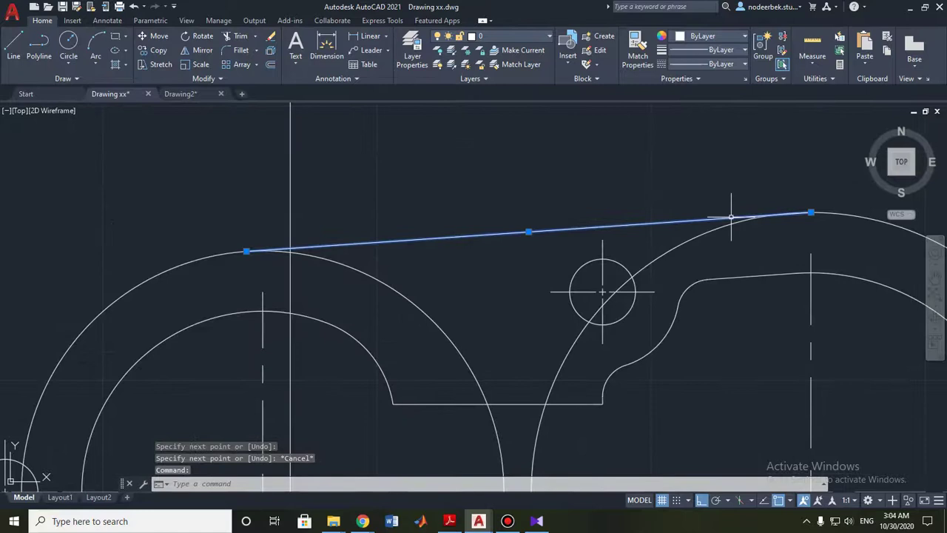
pyautogui.click(810, 212)
pyautogui.press('Escape')
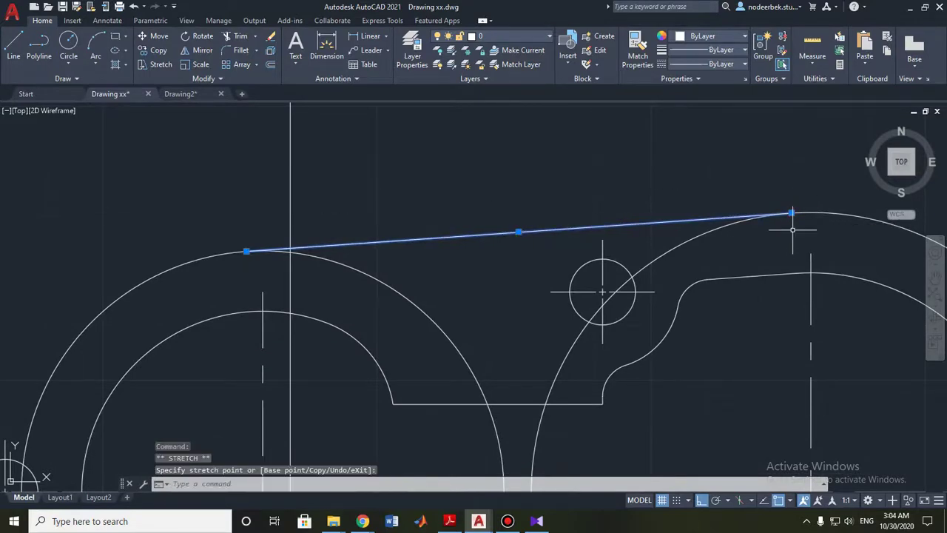
pyautogui.scroll(-5, 763, 241)
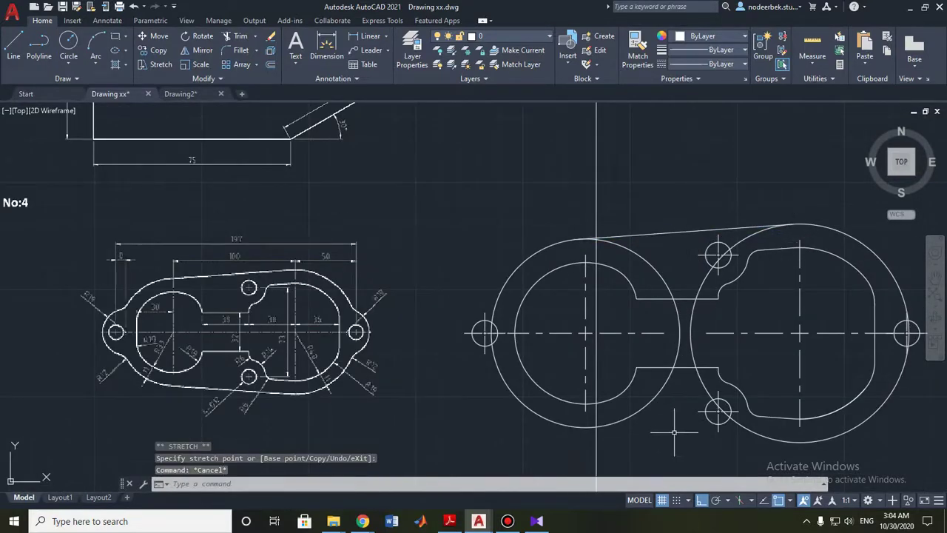
# - Mirror the top tangent line about the horizontal centreline, keeping the original
pyautogui.click(661, 232)
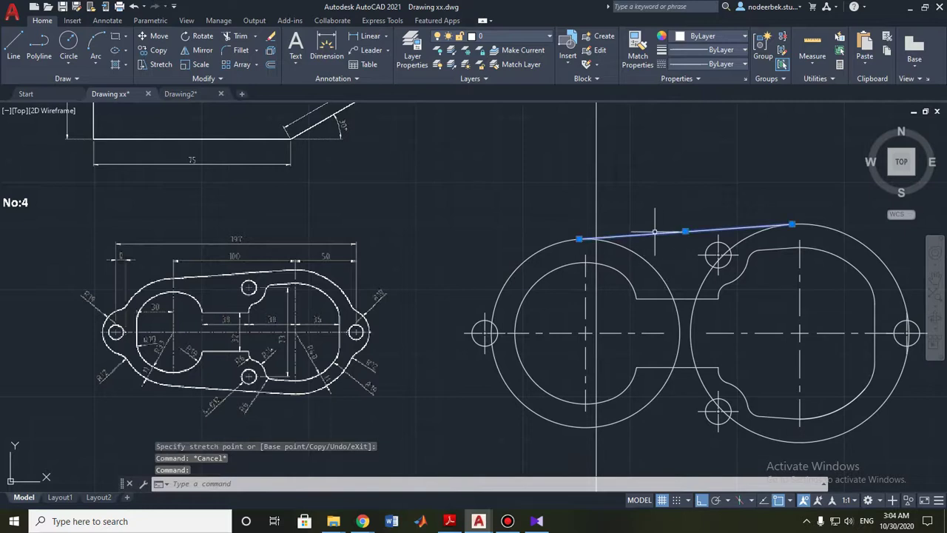
pyautogui.click(202, 56)
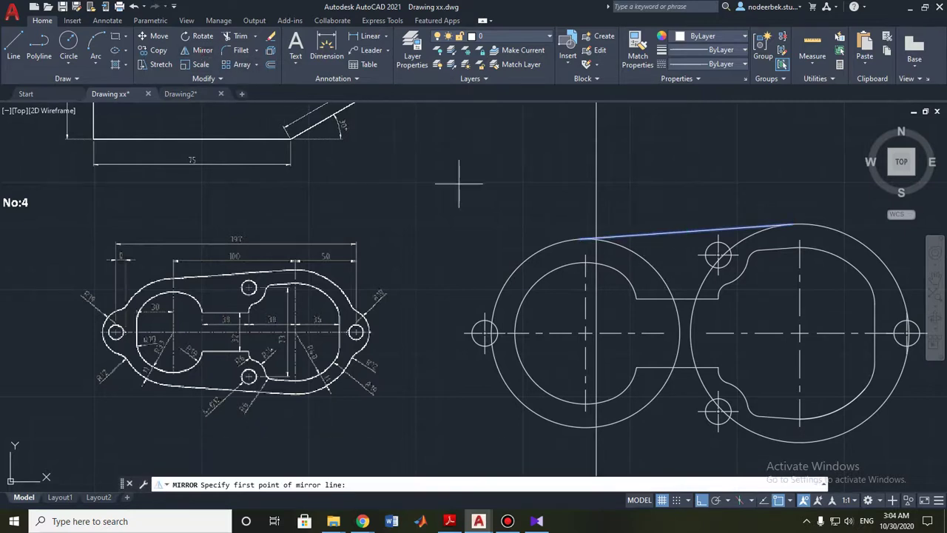
pyautogui.click(585, 333)
pyautogui.click(681, 333)
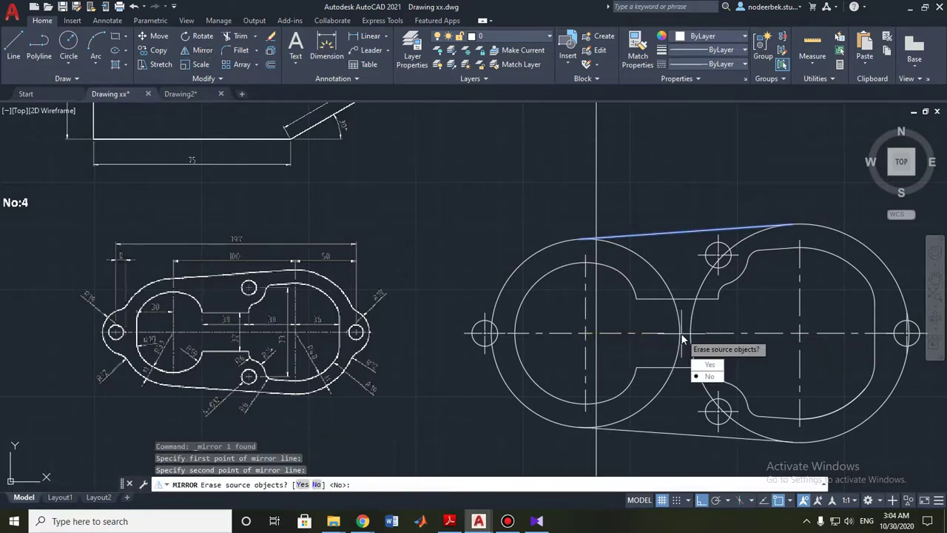
pyautogui.press('Return')
pyautogui.scroll(-2, 607, 300)
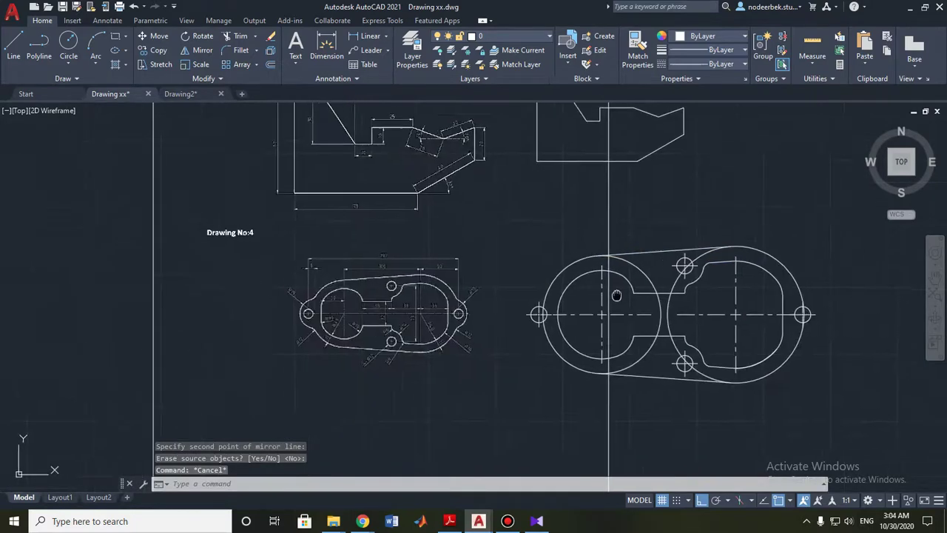
pyautogui.scroll(2, 500, 216)
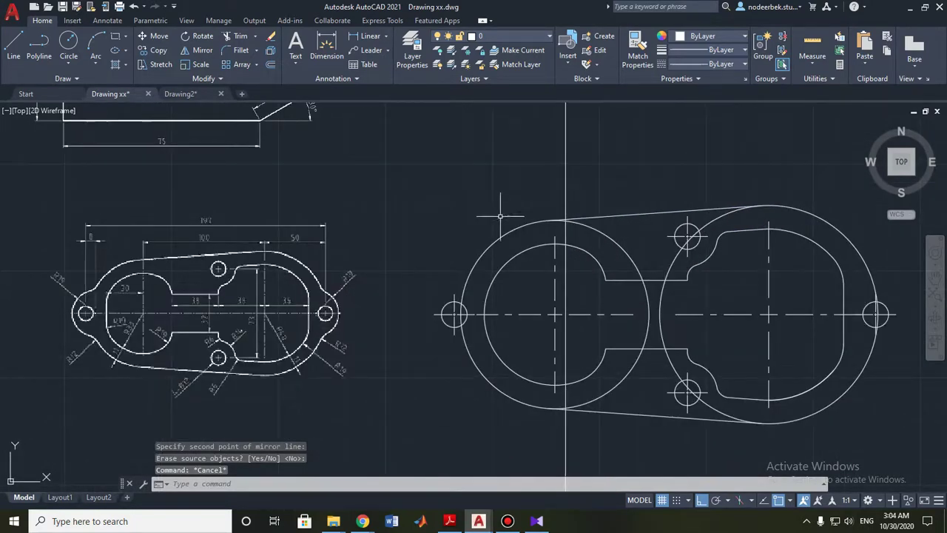
# - Trim the outer circle arcs along the top tangent line and the inner arc inside the neck
pyautogui.click(237, 39)
pyautogui.moveTo(584, 211); pyautogui.dragTo(600, 230)
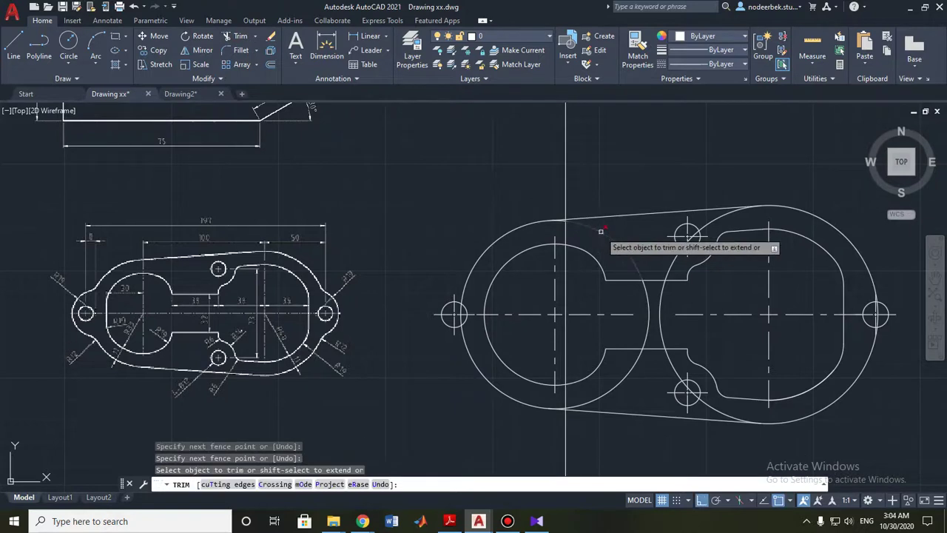
pyautogui.click(646, 311)
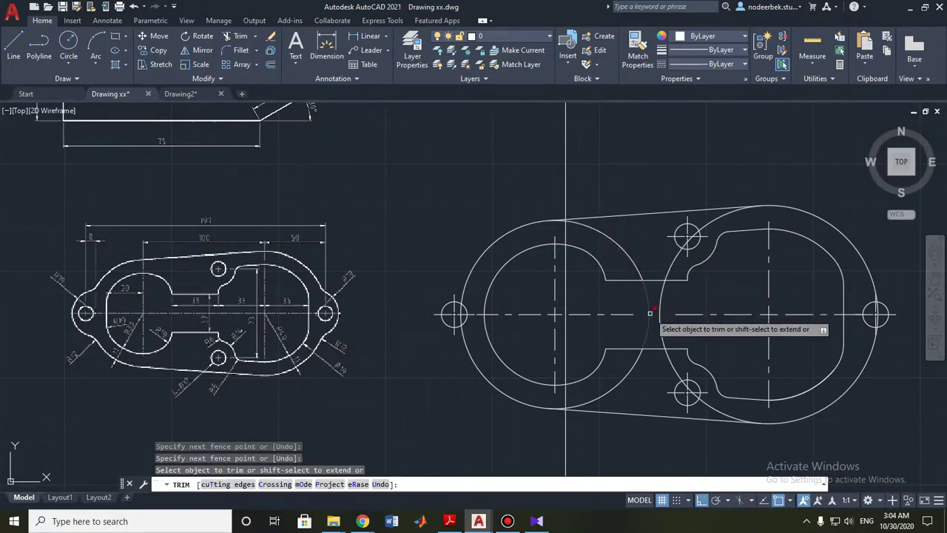
pyautogui.click(643, 363)
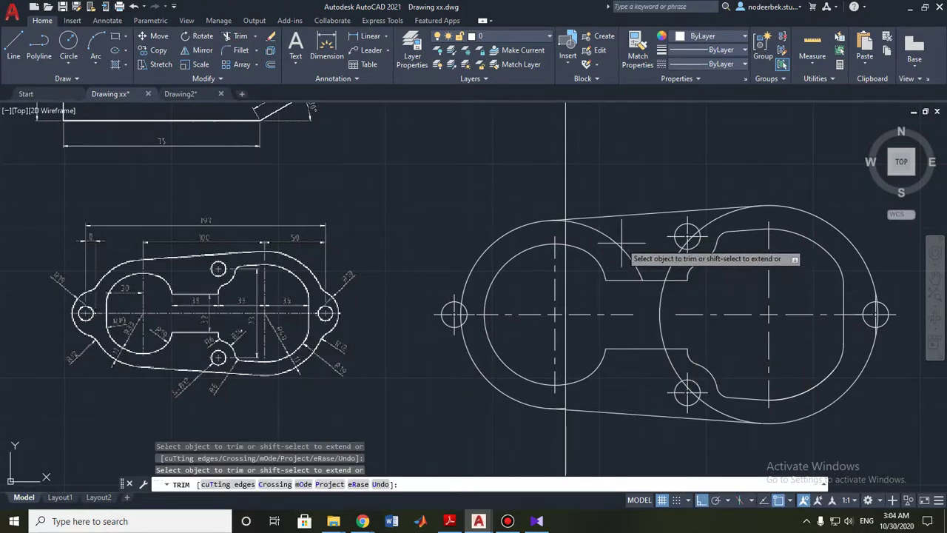
pyautogui.moveTo(622, 240); pyautogui.dragTo(608, 245)
pyautogui.scroll(5, 602, 242)
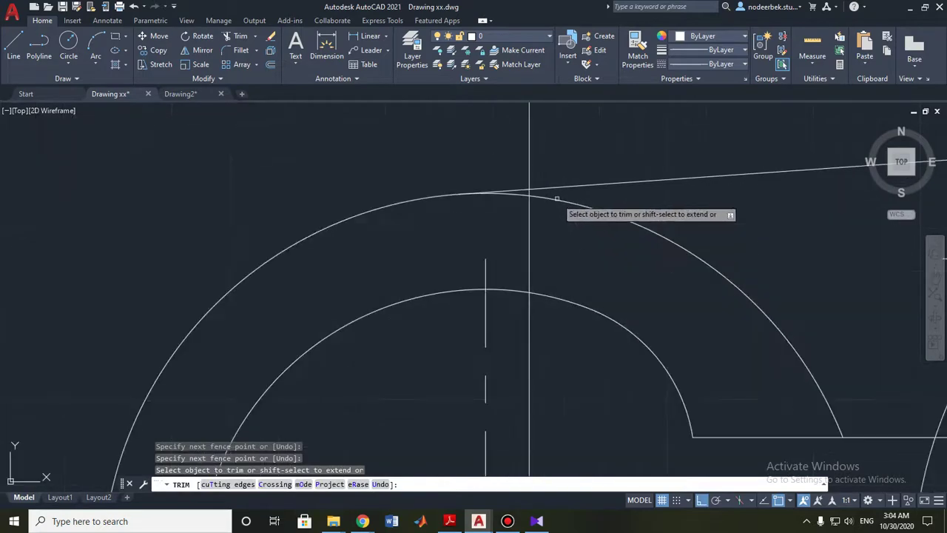
pyautogui.click(558, 200)
pyautogui.scroll(-2, 528, 250)
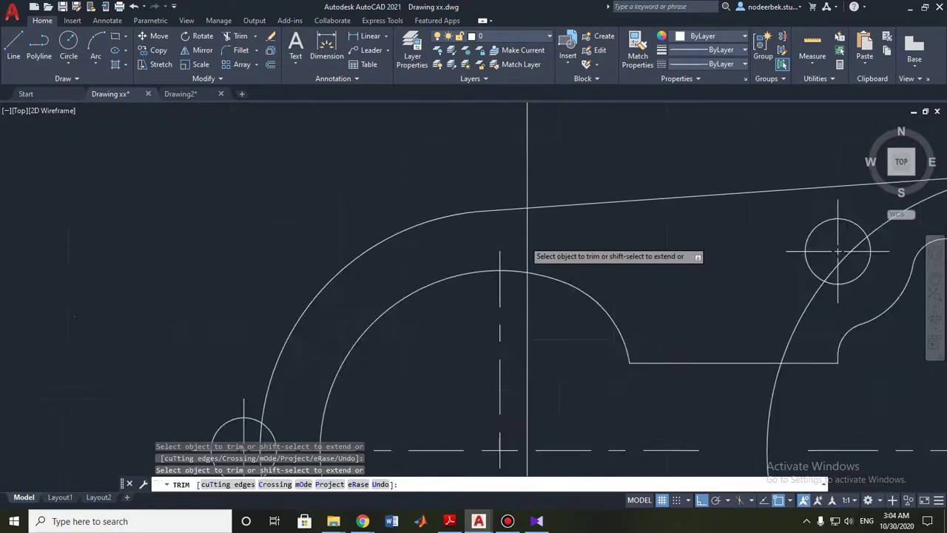
pyautogui.scroll(-3, 528, 256)
pyautogui.scroll(4, 535, 341)
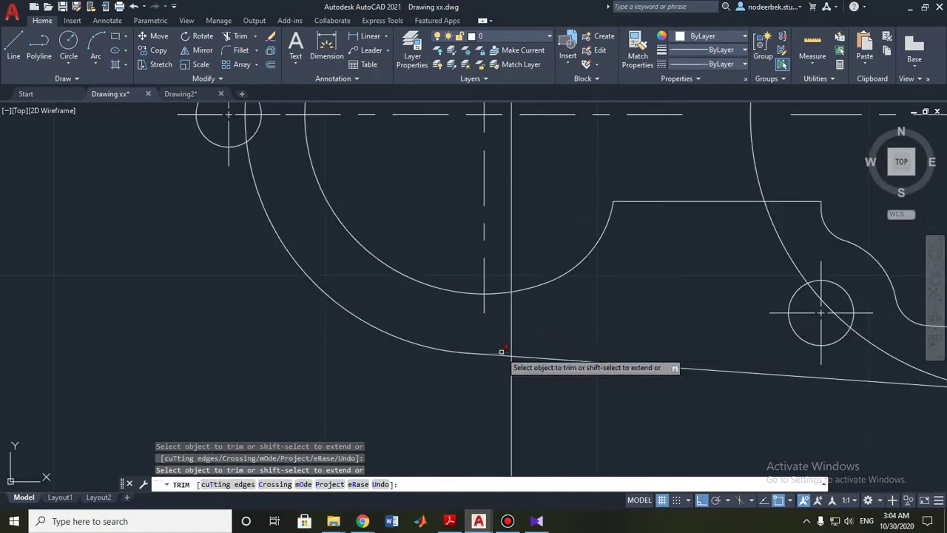
pyautogui.scroll(-5, 544, 315)
pyautogui.moveTo(530, 297); pyautogui.dragTo(591, 298, button='middle')
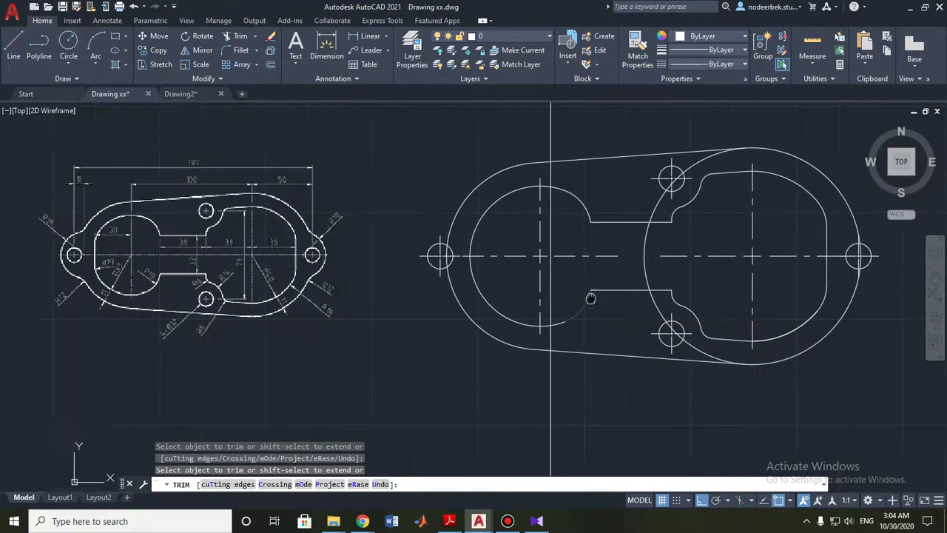
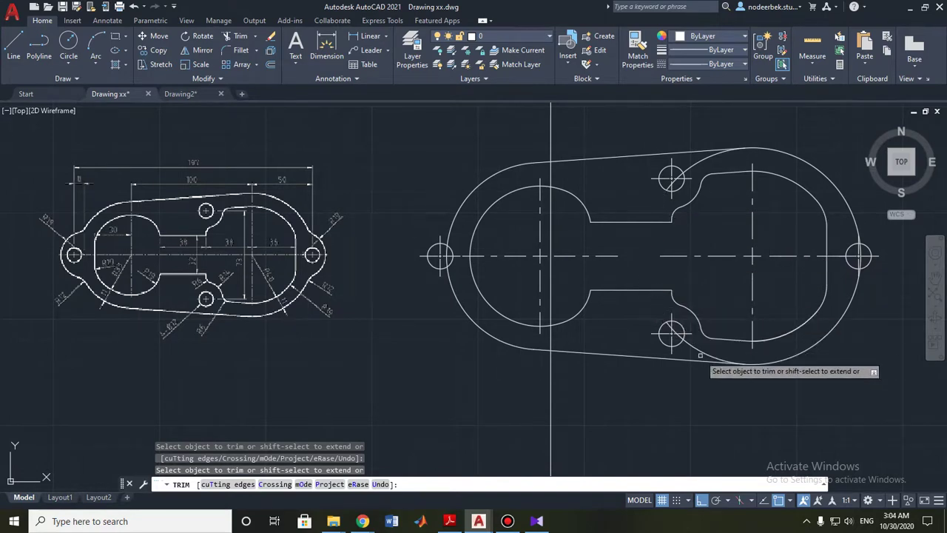
# - Trim the stray line inside the notch bolt-hole circle, end TRIM, and recentre the part
pyautogui.scroll(5, 672, 345)
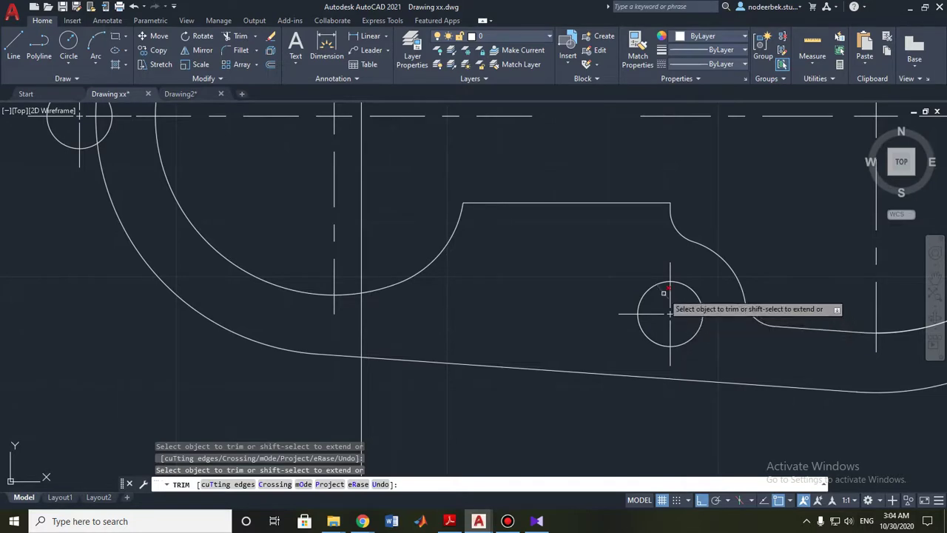
pyautogui.scroll(-3, 666, 304)
pyautogui.scroll(-2, 681, 315)
pyautogui.scroll(5, 625, 293)
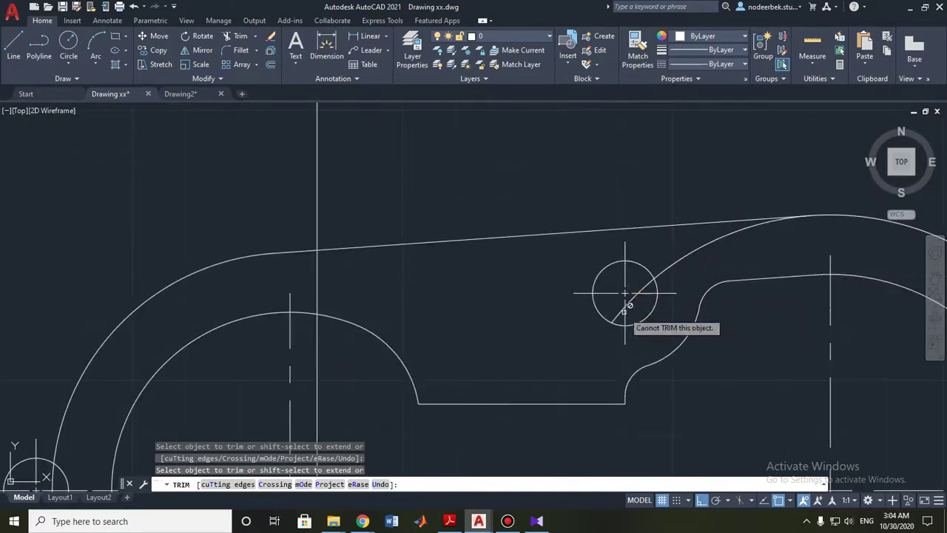
pyautogui.click(624, 313)
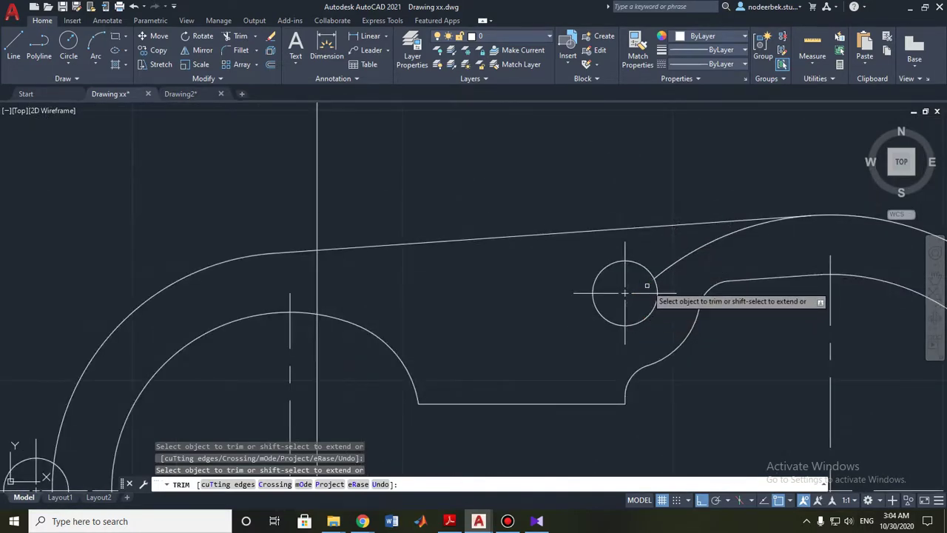
pyautogui.scroll(-4, 682, 258)
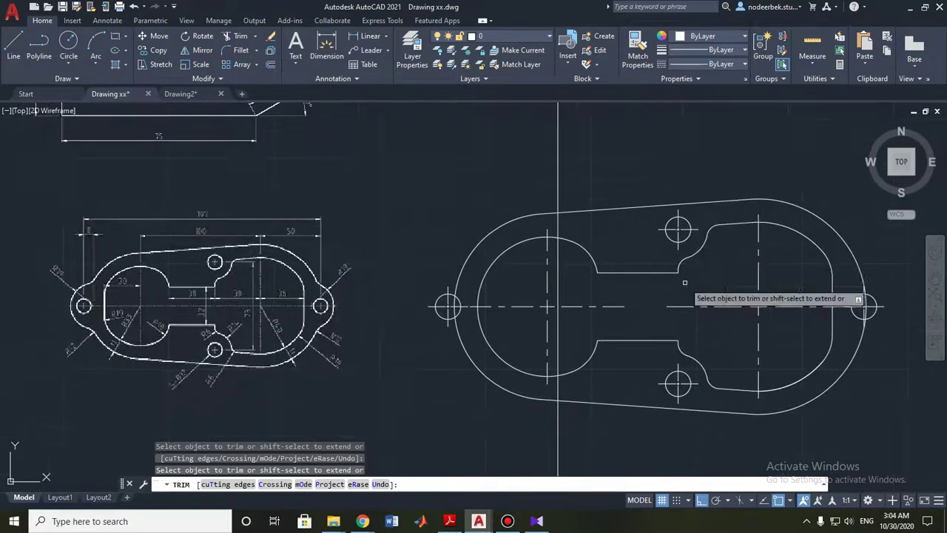
pyautogui.press('Escape')
pyautogui.moveTo(507, 336); pyautogui.dragTo(551, 321, button='middle')
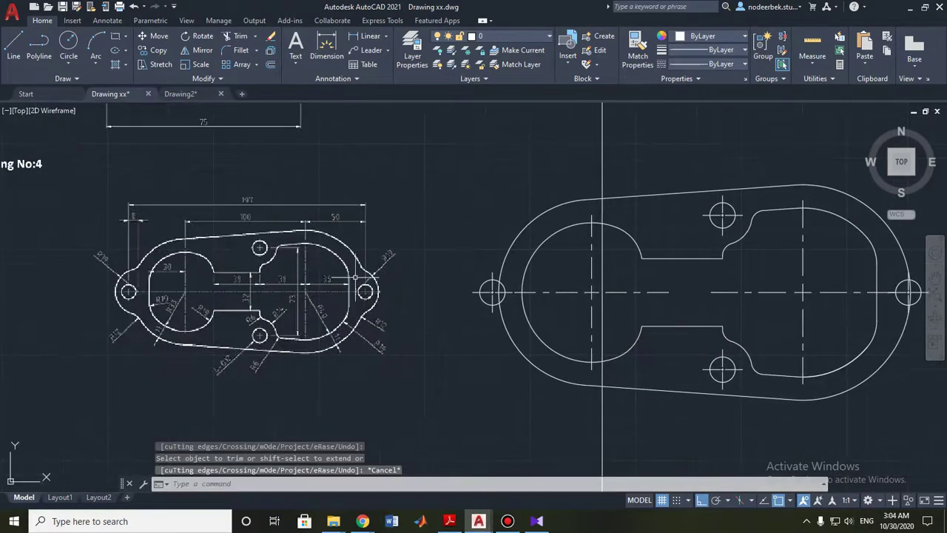
pyautogui.moveTo(425, 328); pyautogui.dragTo(259, 317, button='middle')
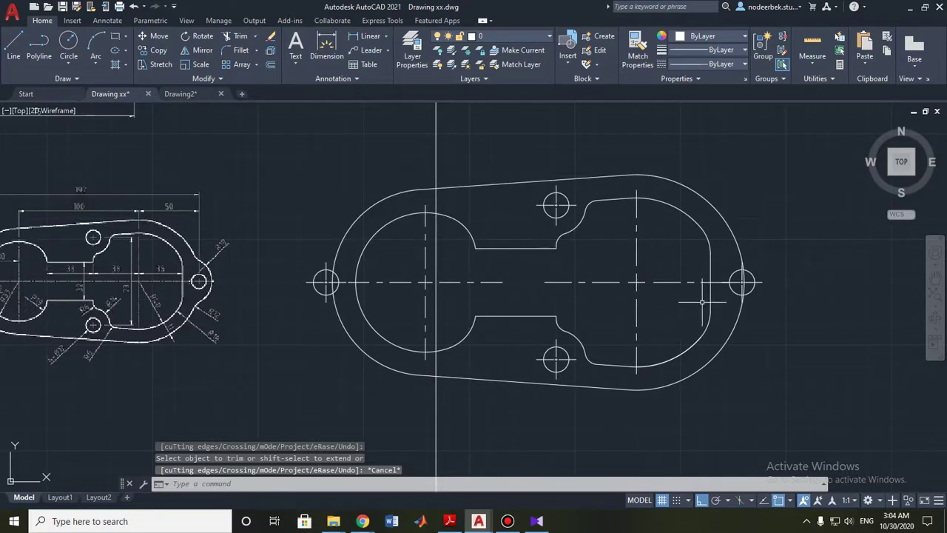
# - Attempt a circle tracked from the bolt-hole centre with an 8 offset, then cancel it
pyautogui.press('Escape')
pyautogui.click(62, 45)
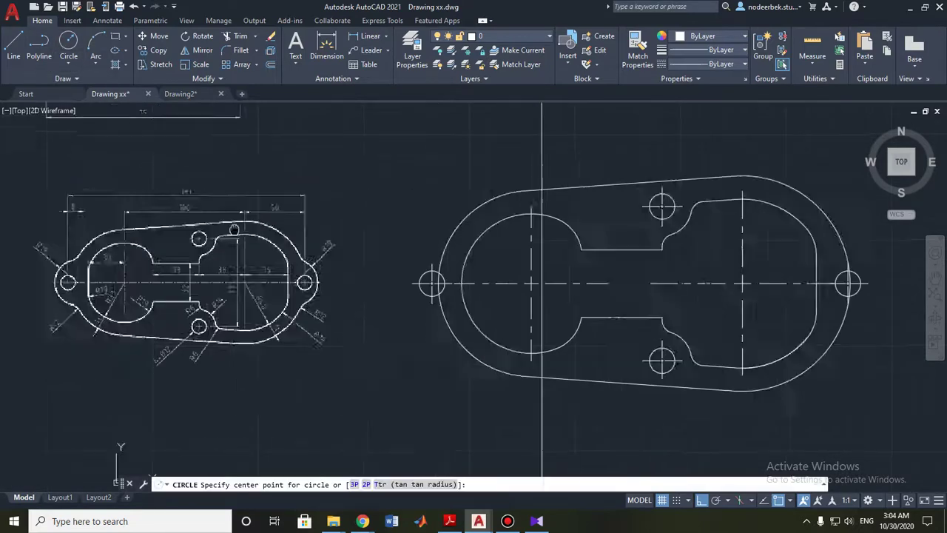
pyautogui.scroll(3, 200, 259)
pyautogui.scroll(3, 185, 270)
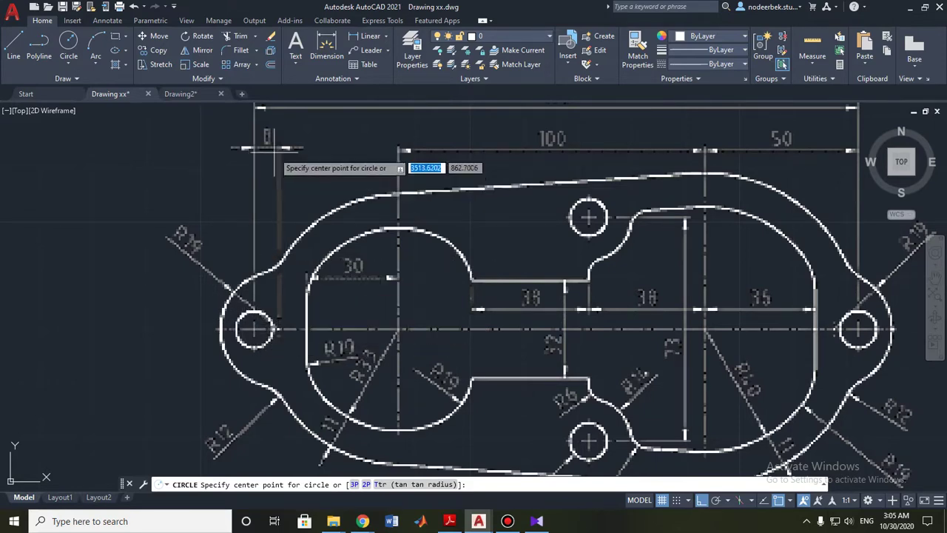
pyautogui.scroll(-2, 303, 244)
pyautogui.moveTo(626, 273); pyautogui.dragTo(449, 274, button='middle')
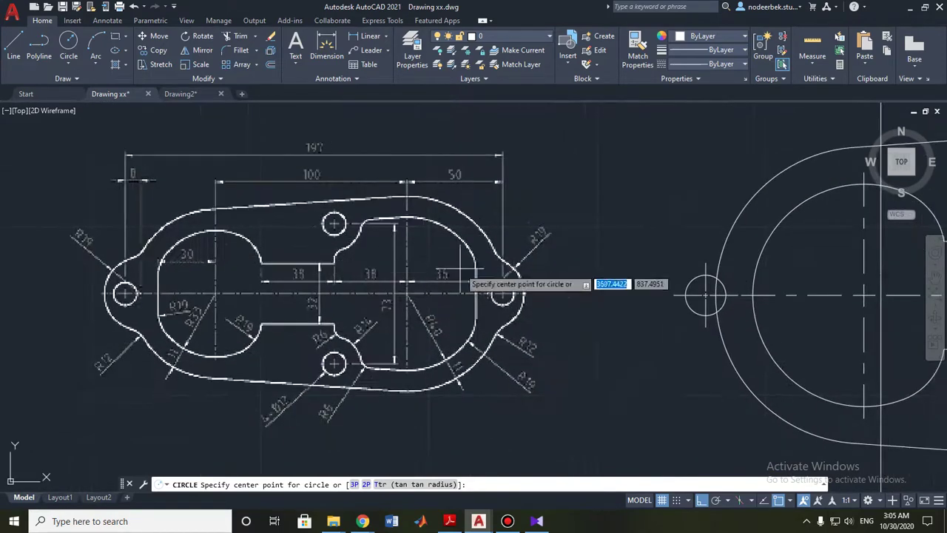
pyautogui.click(68, 44)
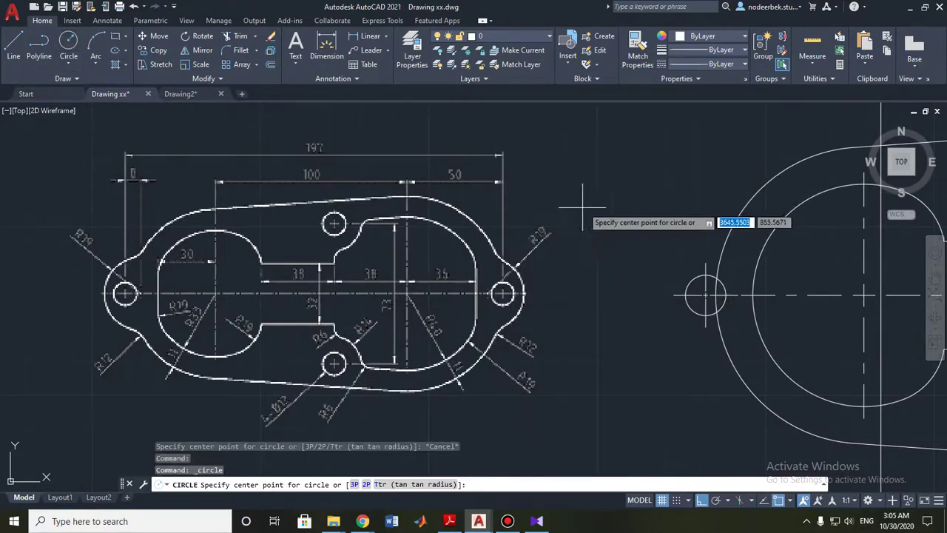
pyautogui.keyDown('shift'); pyautogui.rightClick(594, 186); pyautogui.keyUp('shift')
pyautogui.click(601, 193)
pyautogui.rightClick(598, 191)
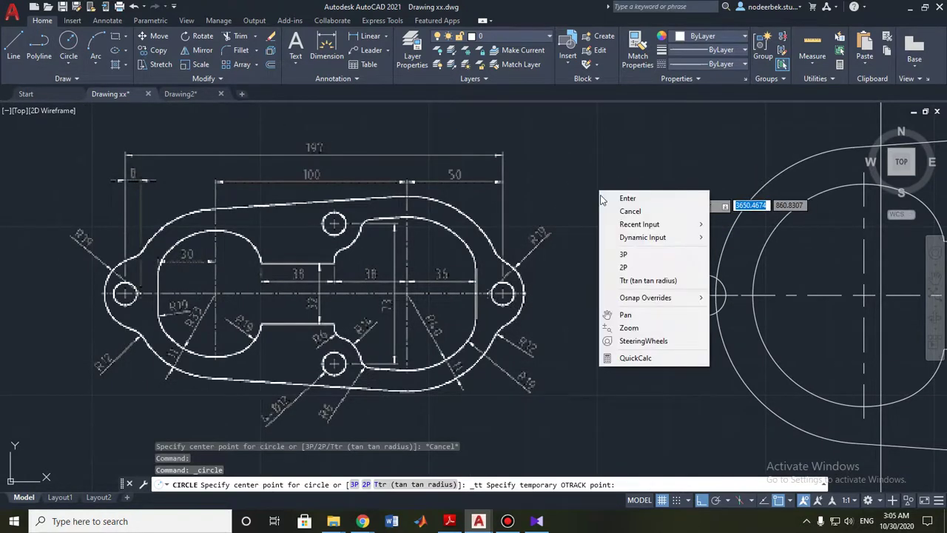
pyautogui.press('Escape')
pyautogui.click(737, 294)
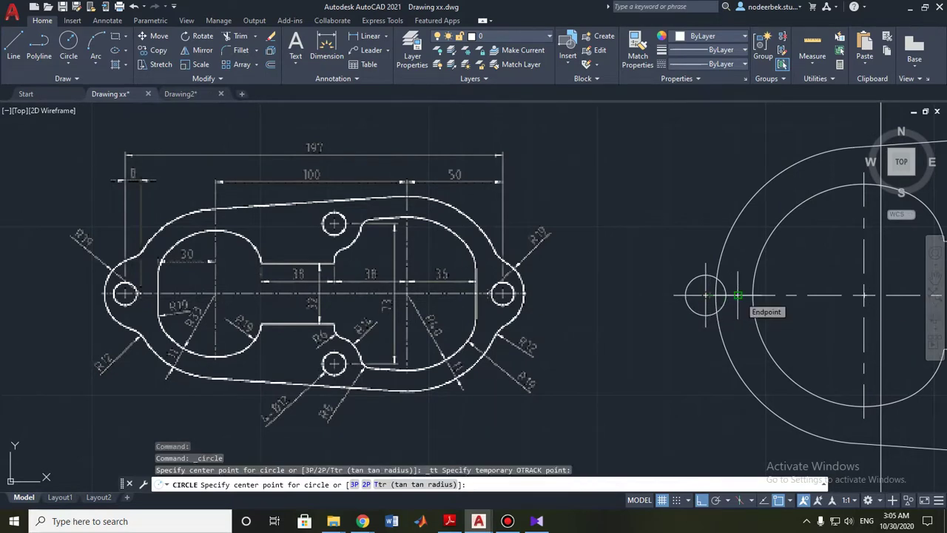
pyautogui.write('8')
pyautogui.press('Return')
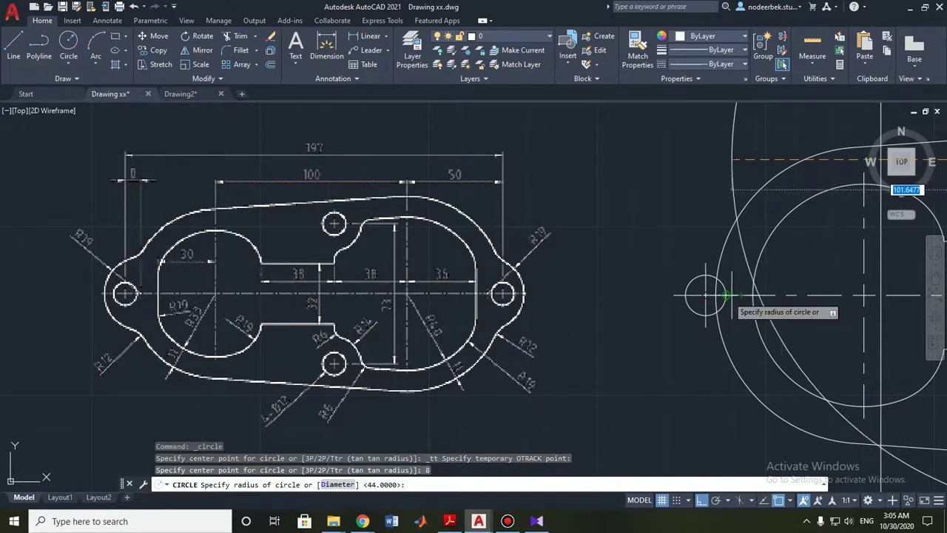
pyautogui.press('Escape')
pyautogui.press('Escape')
# - Retry tracking the circle centre from the left bolt hole, cancel, and pan to the left lug
pyautogui.click(78, 37)
pyautogui.keyDown('shift'); pyautogui.rightClick(572, 152); pyautogui.keyUp('shift')
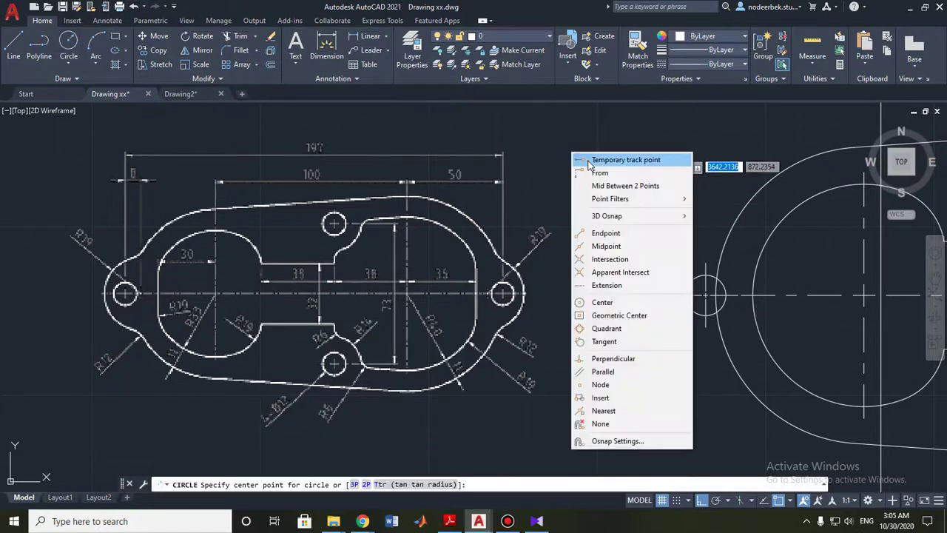
pyautogui.click(601, 158)
pyautogui.click(705, 295)
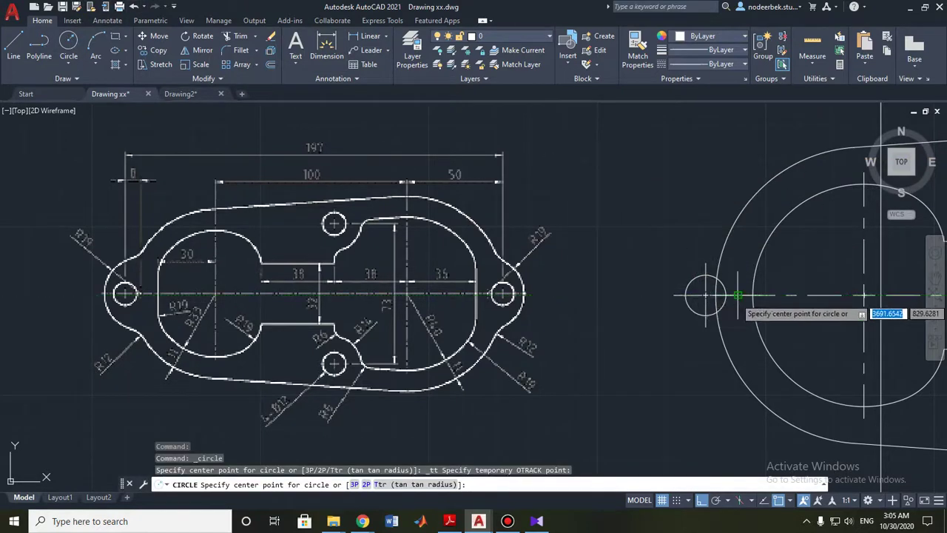
pyautogui.press('Return')
pyautogui.press('Escape')
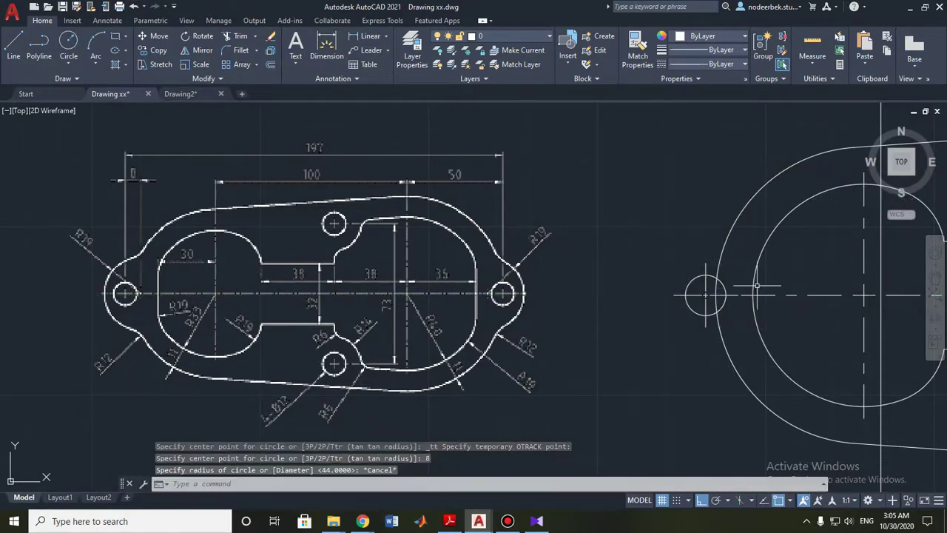
pyautogui.moveTo(881, 295); pyautogui.dragTo(624, 278, button='middle')
# - Draw a radius-19 circle centred 8 units along a track from the left bolt-hole centre
pyautogui.click(70, 45)
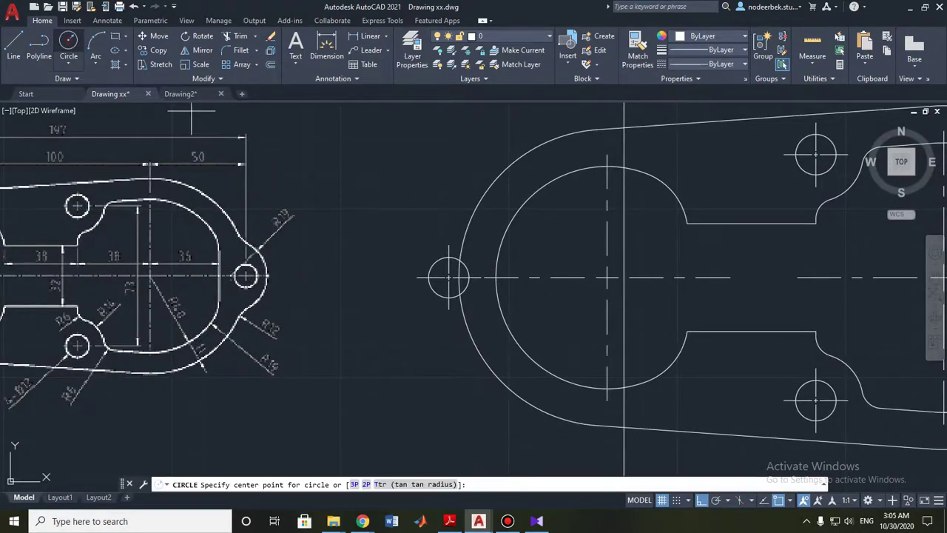
pyautogui.keyDown('shift'); pyautogui.rightClick(363, 169); pyautogui.keyUp('shift')
pyautogui.click(372, 177)
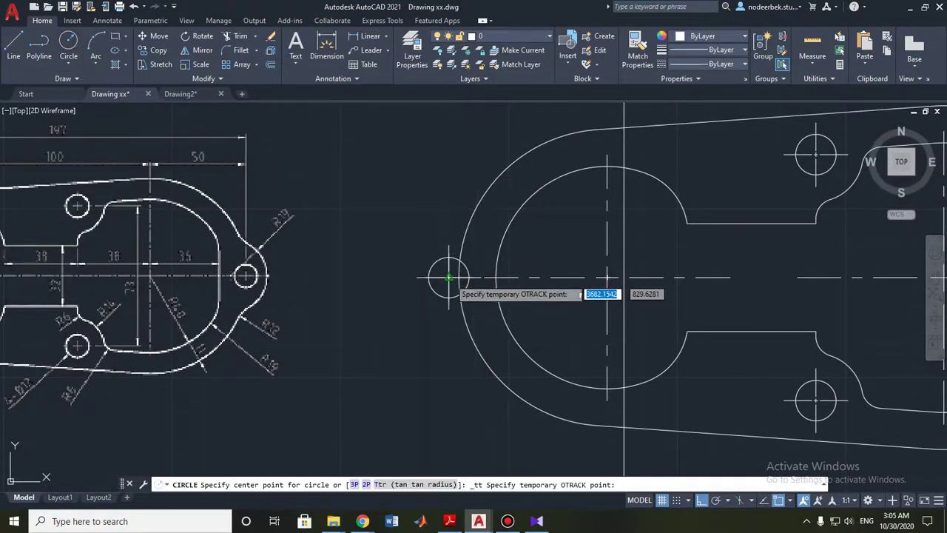
pyautogui.click(449, 277)
pyautogui.write('8')
pyautogui.press('Return')
pyautogui.write('19')
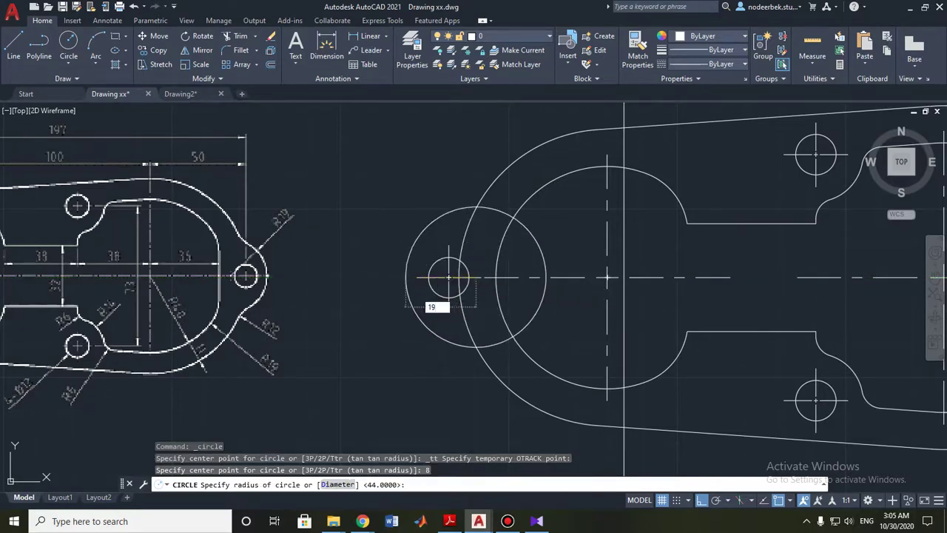
pyautogui.press('Return')
pyautogui.press('Escape')
# - Trim the upper and lower arcs of the new circle lying inside the outer arc
pyautogui.moveTo(351, 253); pyautogui.dragTo(384, 237, button='middle')
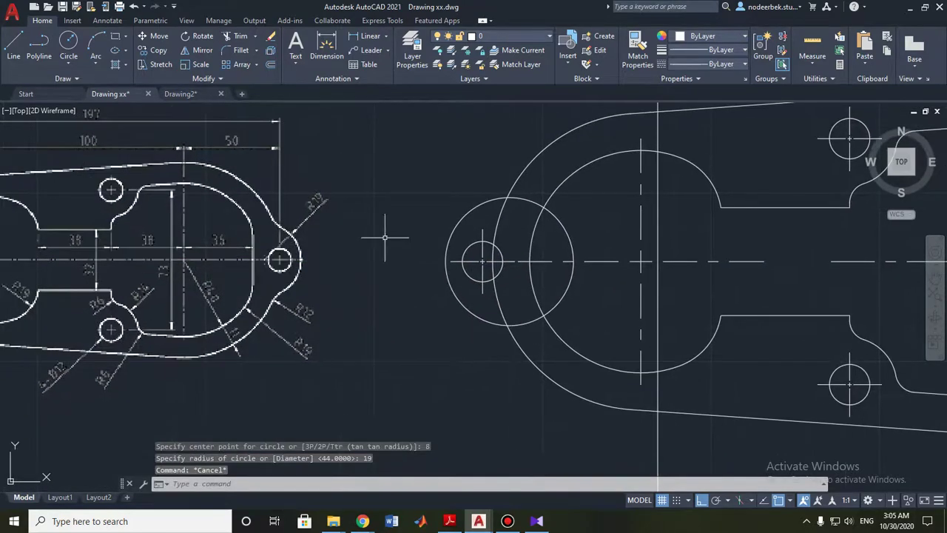
pyautogui.click(245, 41)
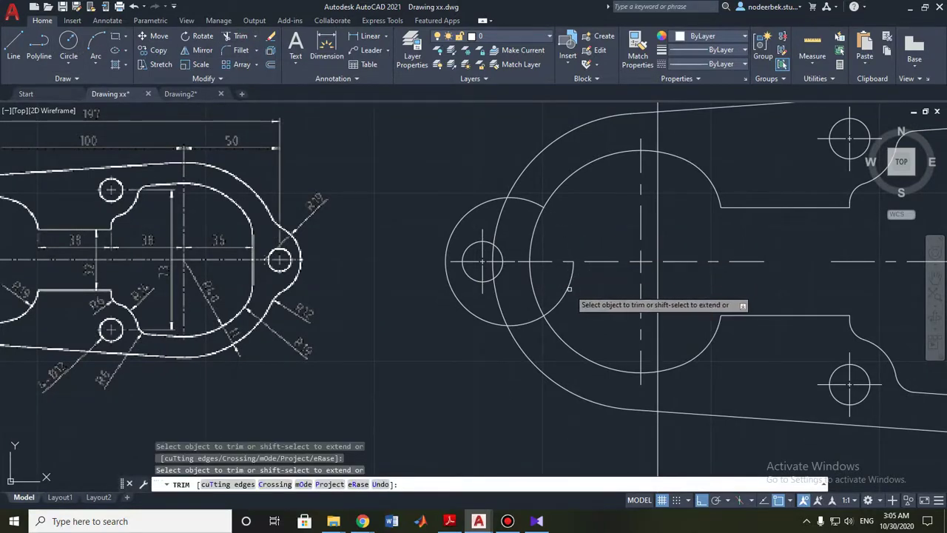
pyautogui.click(529, 320)
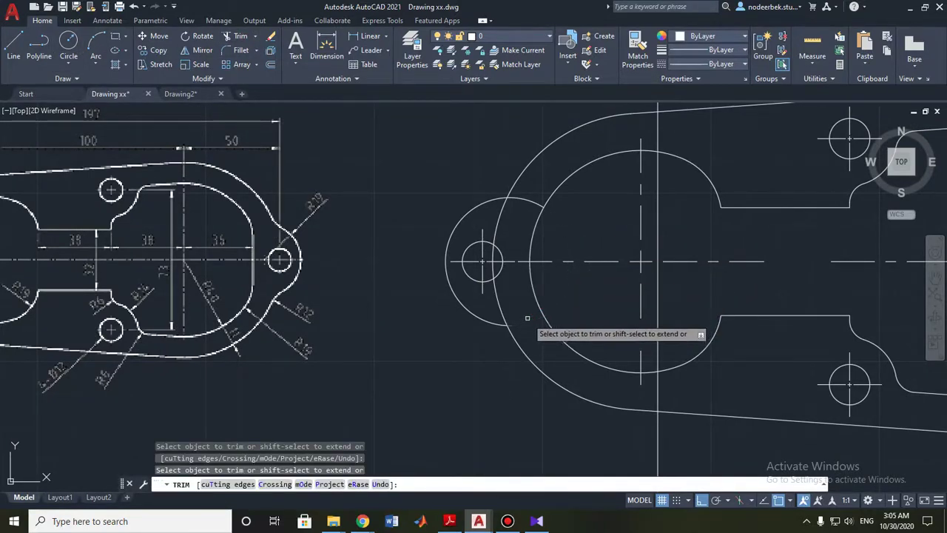
pyautogui.click(525, 199)
pyautogui.press('Escape')
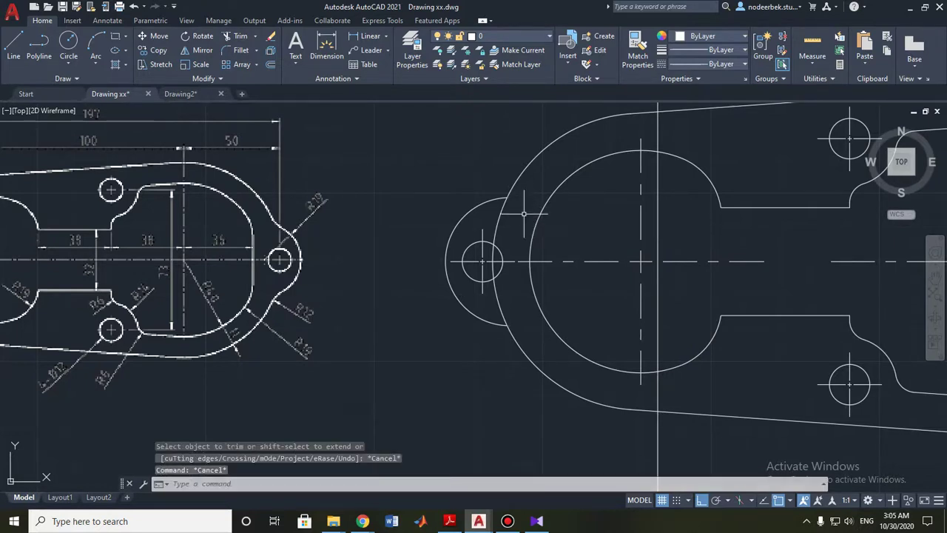
# - Start FILLET and set its radius to 12
pyautogui.click(235, 51)
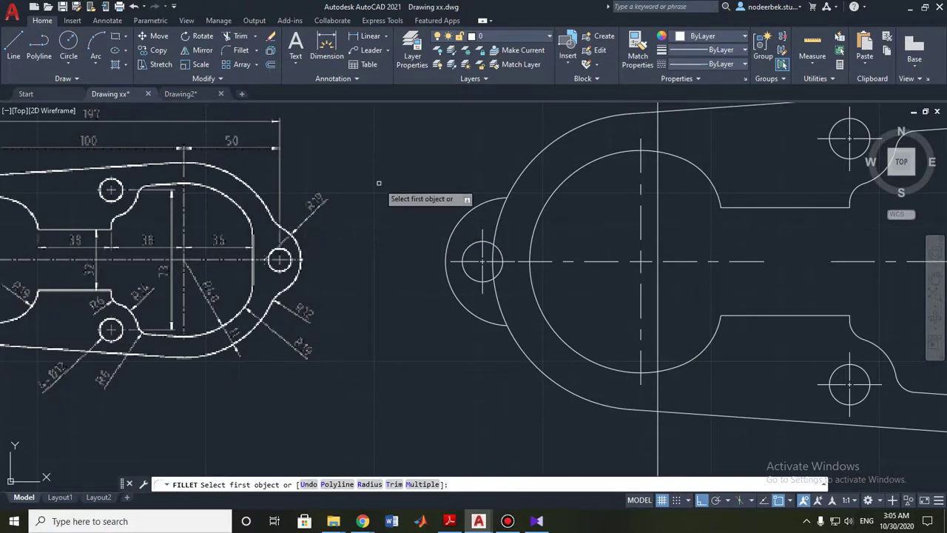
pyautogui.moveTo(378, 183)
pyautogui.mouseDown(button='middle')
pyautogui.moveTo(749, 187)
pyautogui.moveTo(585, 181)
pyautogui.mouseUp(button='middle')
pyautogui.scroll(1, 159, 299)
pyautogui.scroll(3, 160, 299)
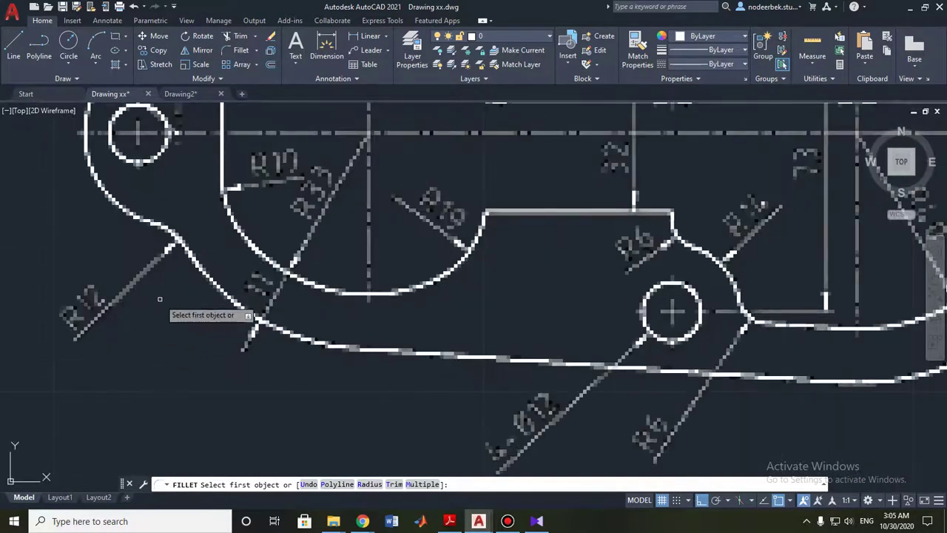
pyautogui.scroll(-2, 159, 299)
pyautogui.scroll(-3, 174, 260)
pyautogui.scroll(2, 255, 300)
pyautogui.write('r')
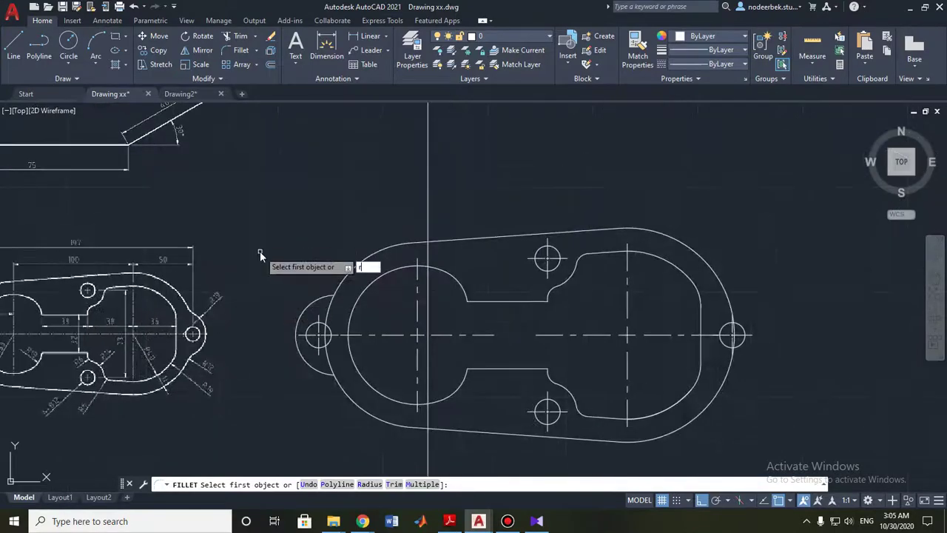
pyautogui.press('Return')
pyautogui.write('12')
pyautogui.press('Return')
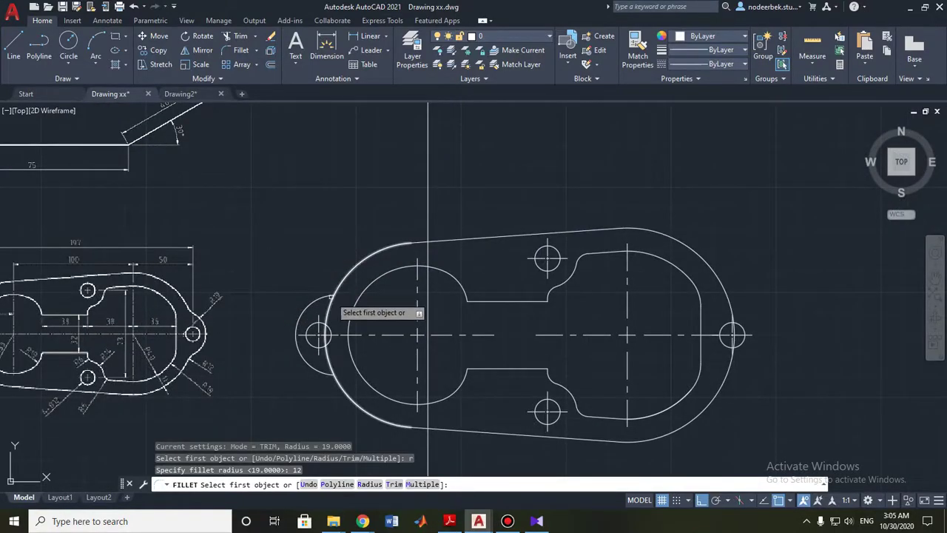
# - Fillet the small left lug arc into the upper sloping outer edge
pyautogui.click(301, 329)
pyautogui.moveTo(332, 329)
pyautogui.mouseDown(button='middle')
pyautogui.moveTo(335, 285)
pyautogui.moveTo(347, 270)
pyautogui.mouseUp(button='middle')
pyautogui.scroll(2, 334, 285)
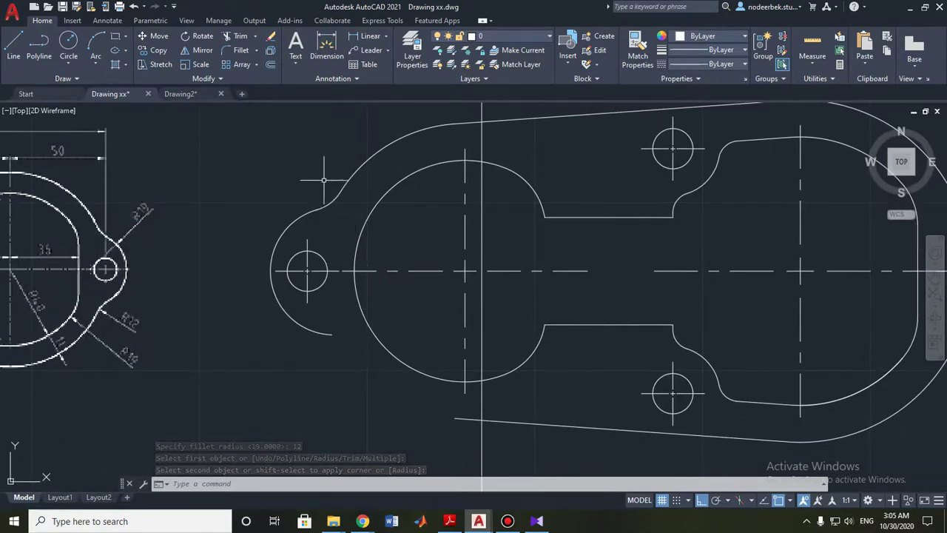
pyautogui.click(333, 201)
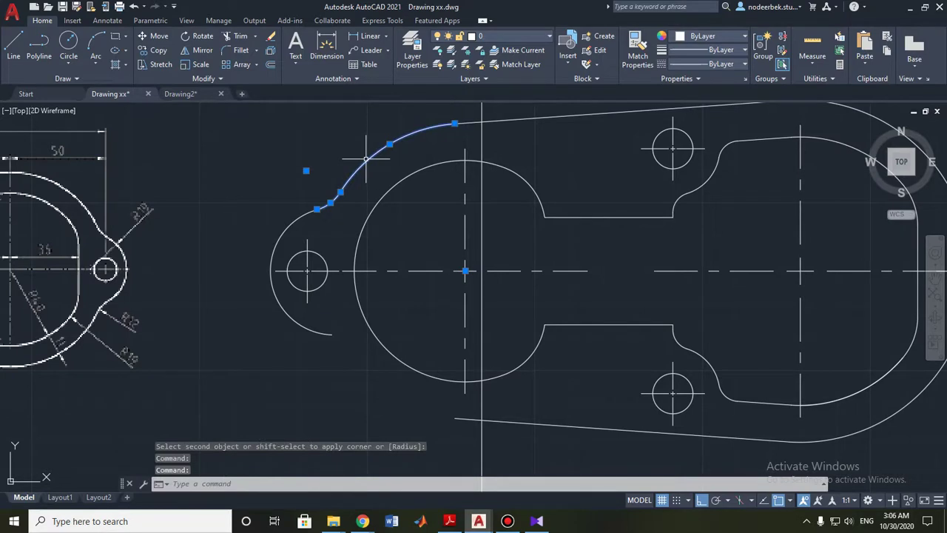
# - Mirror the fillet arc across the horizontal centreline, keeping the original
pyautogui.click(201, 50)
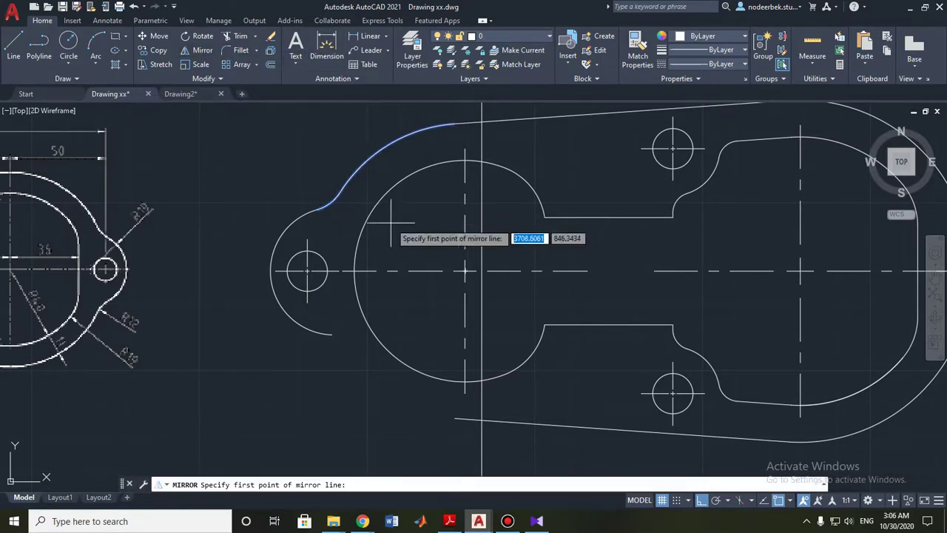
pyautogui.click(355, 271)
pyautogui.click(464, 271)
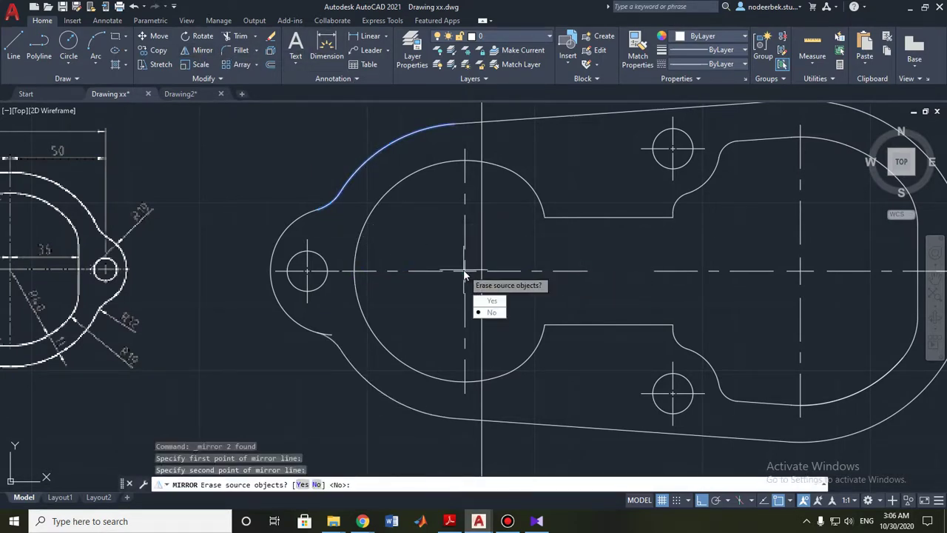
pyautogui.press('Return')
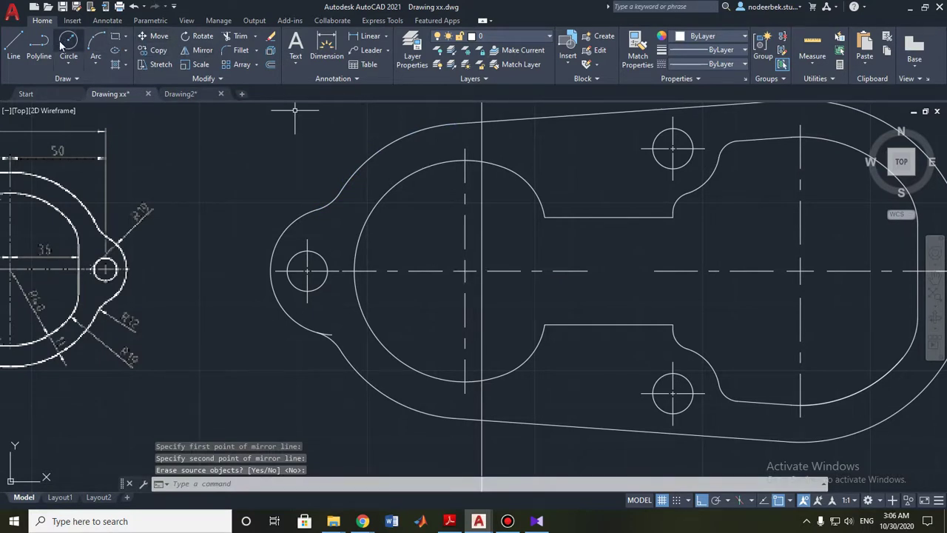
# - Start TRIM and pan between the reference drawing and the part being drawn
pyautogui.click(235, 35)
pyautogui.scroll(3, 296, 326)
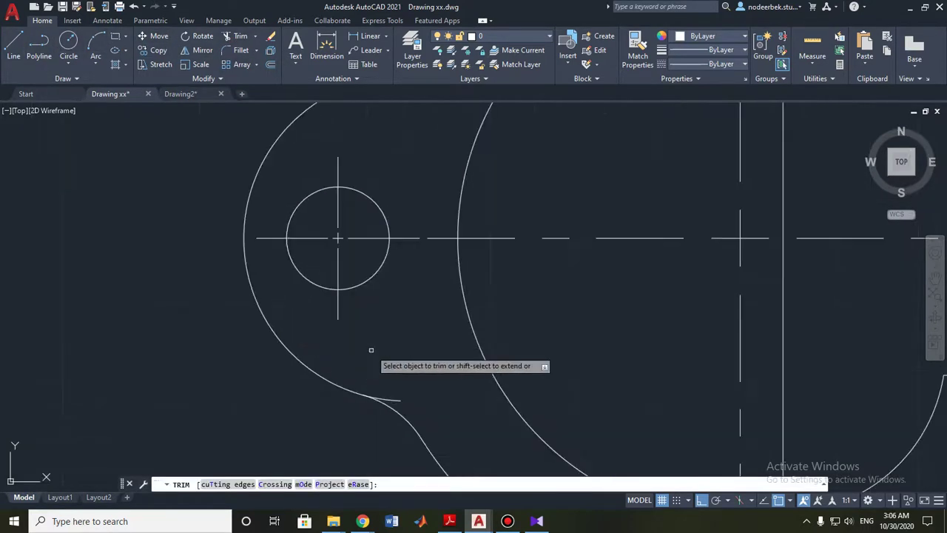
pyautogui.scroll(-3, 414, 407)
pyautogui.scroll(-2, 425, 353)
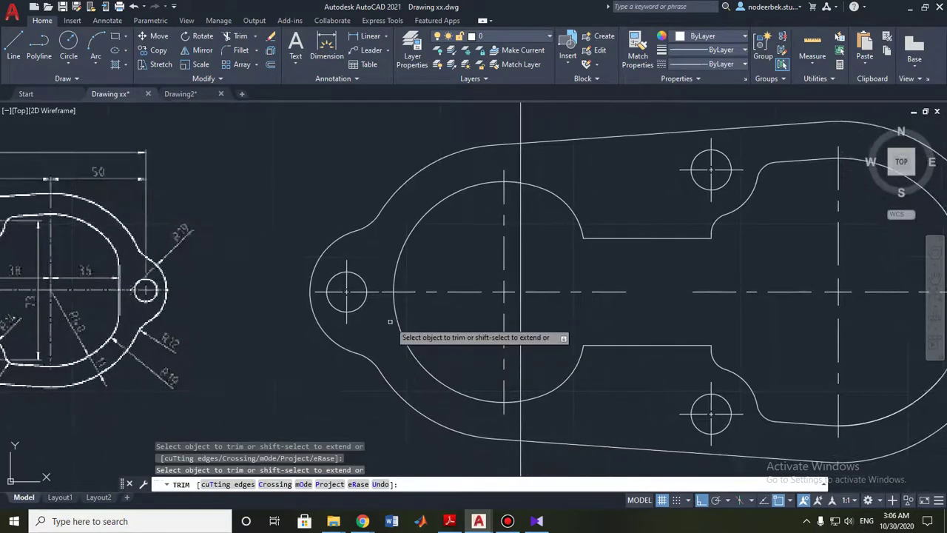
pyautogui.scroll(-2, 444, 340)
pyautogui.scroll(-2, 474, 319)
pyautogui.scroll(-1, 496, 297)
pyautogui.moveTo(496, 298); pyautogui.dragTo(442, 309, button='middle')
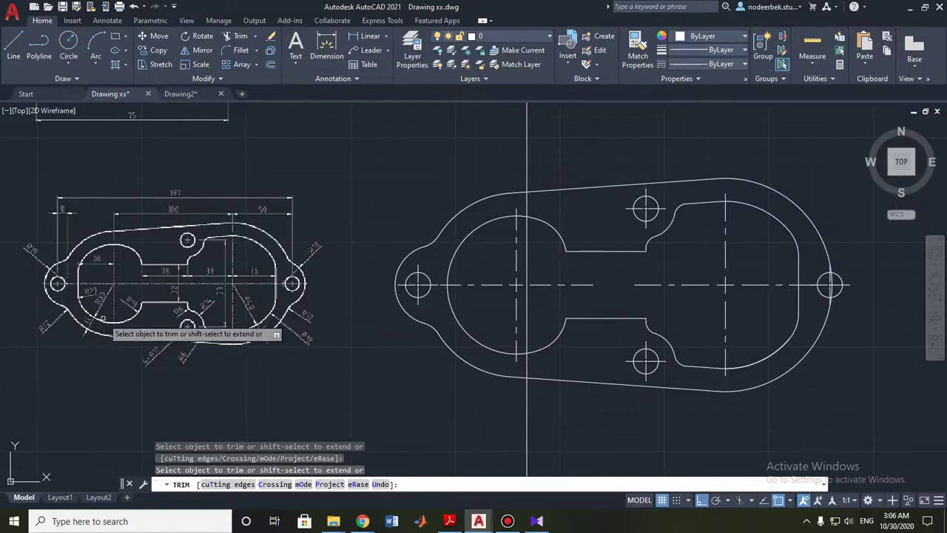
pyautogui.moveTo(116, 324); pyautogui.dragTo(252, 326, button='middle')
pyautogui.scroll(5, 243, 309)
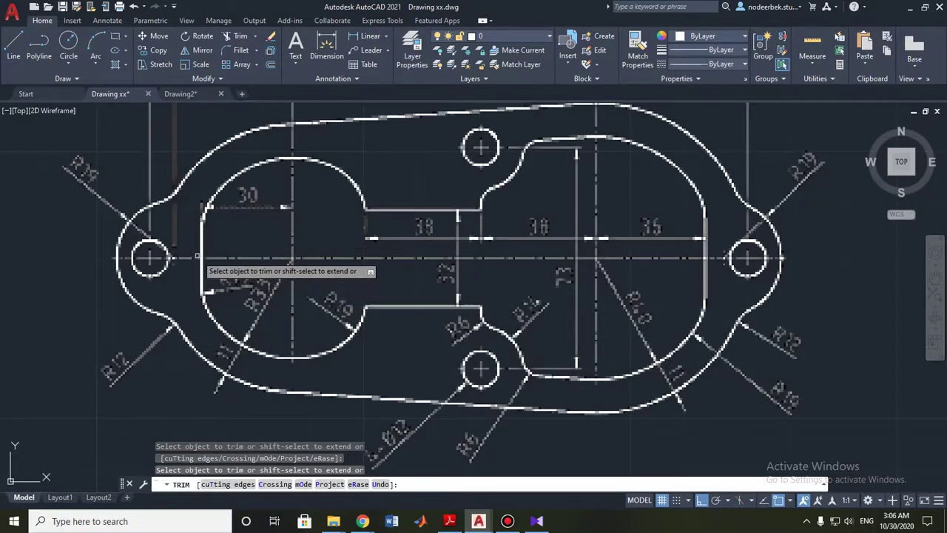
pyautogui.scroll(-4, 558, 336)
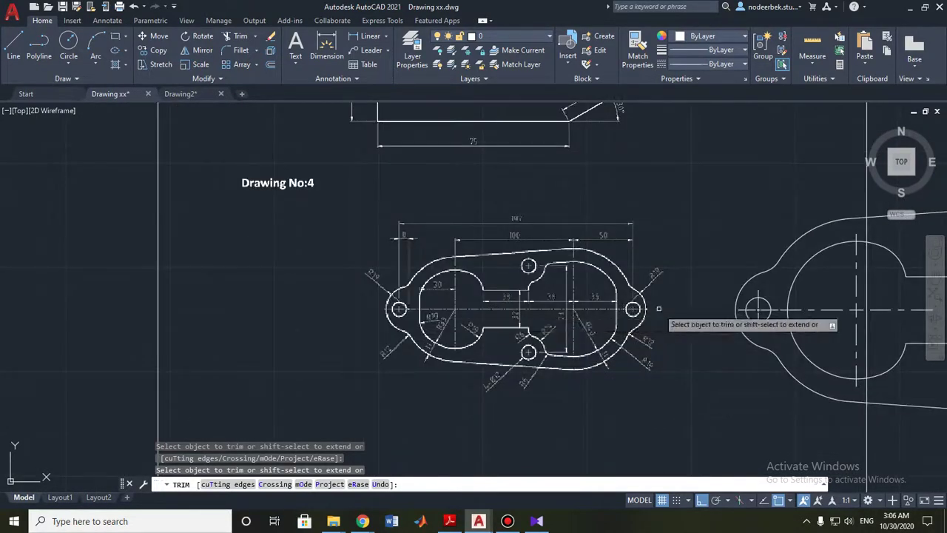
pyautogui.moveTo(596, 310); pyautogui.dragTo(429, 315, button='middle')
pyautogui.scroll(2, 429, 318)
pyautogui.scroll(2, 520, 327)
# - Cancel trimming and reframe the view around the whole part
pyautogui.press('Escape')
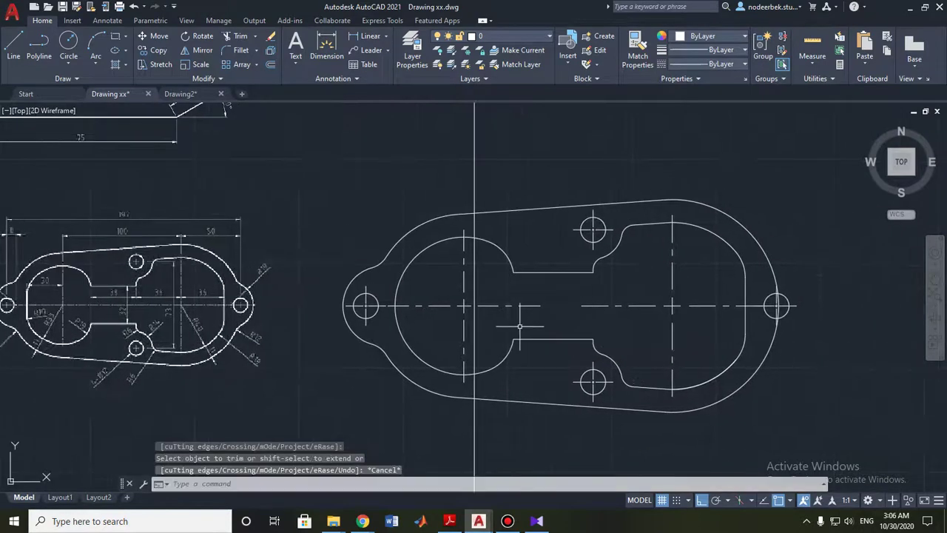
pyautogui.scroll(2, 789, 306)
pyautogui.scroll(3, 789, 306)
pyautogui.scroll(2, 789, 305)
pyautogui.scroll(-2, 789, 306)
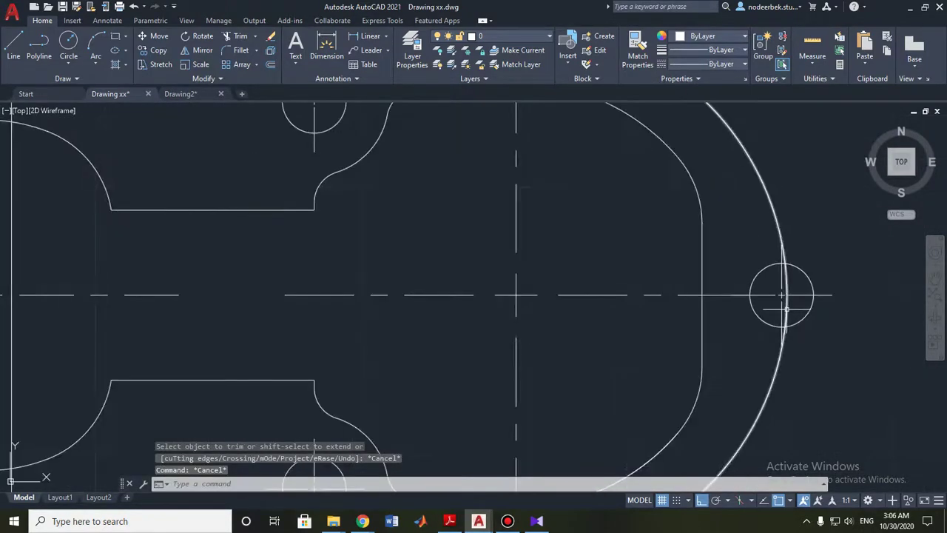
pyautogui.scroll(-1, 787, 296)
pyautogui.scroll(-1, 787, 296)
pyautogui.moveTo(786, 296); pyautogui.dragTo(753, 300, button='middle')
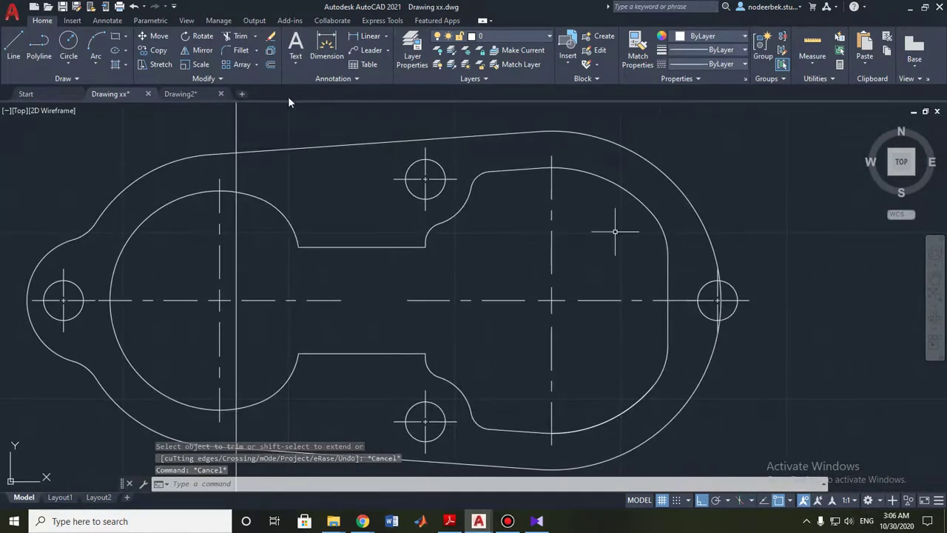
# - Attempt a circle tracked from the right hole centre, then cancel the misplaced result
pyautogui.click(66, 43)
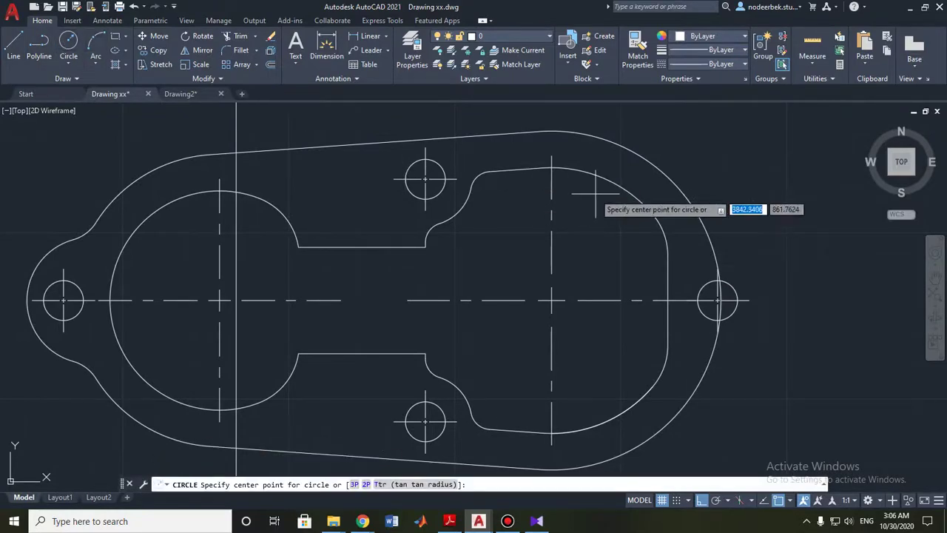
pyautogui.keyDown('shift'); pyautogui.rightClick(609, 212); pyautogui.keyUp('shift')
pyautogui.click(650, 220)
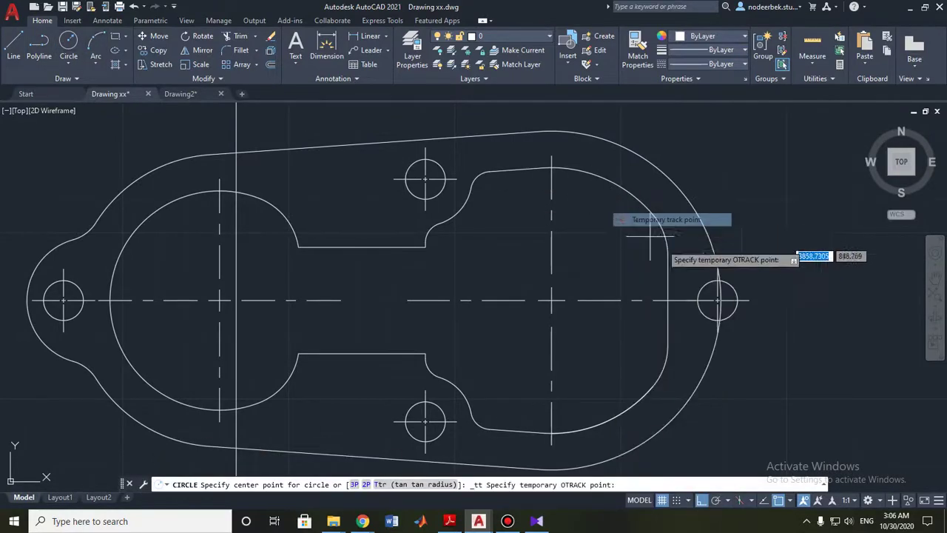
pyautogui.click(717, 300)
pyautogui.write('8')
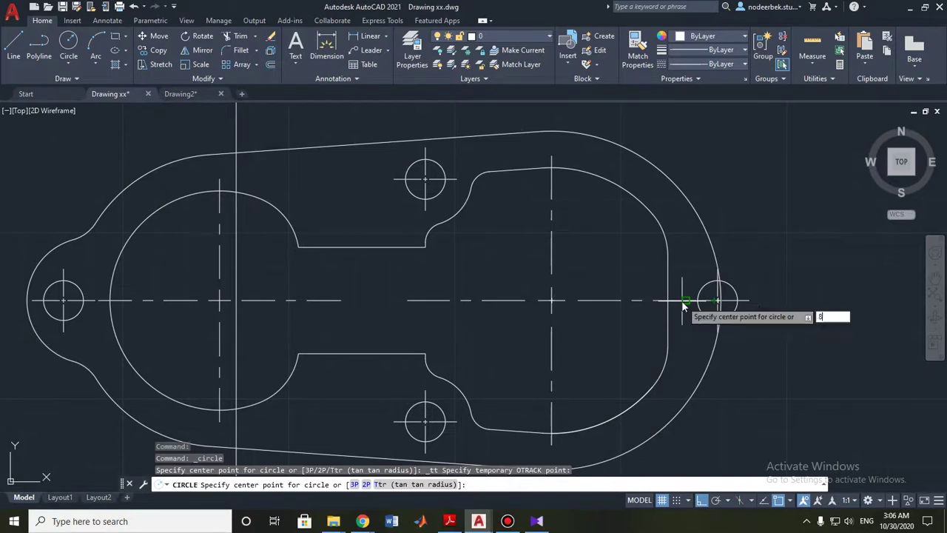
pyautogui.press('Return')
pyautogui.press('Escape')
# - Draw a radius-19 circle centred 8 units left of the right hole's centre
pyautogui.click(68, 43)
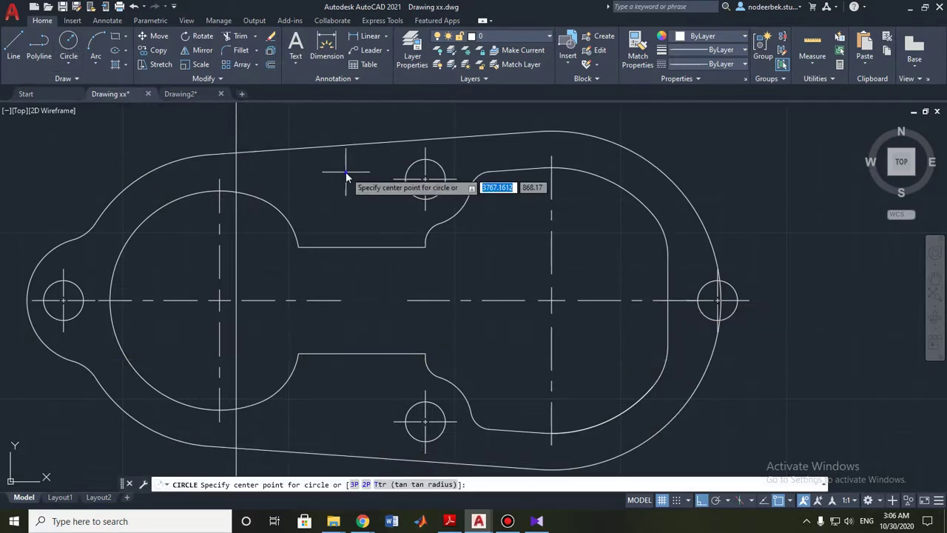
pyautogui.keyDown('shift'); pyautogui.rightClick(345, 175); pyautogui.keyUp('shift')
pyautogui.click(377, 178)
pyautogui.scroll(2, 718, 304)
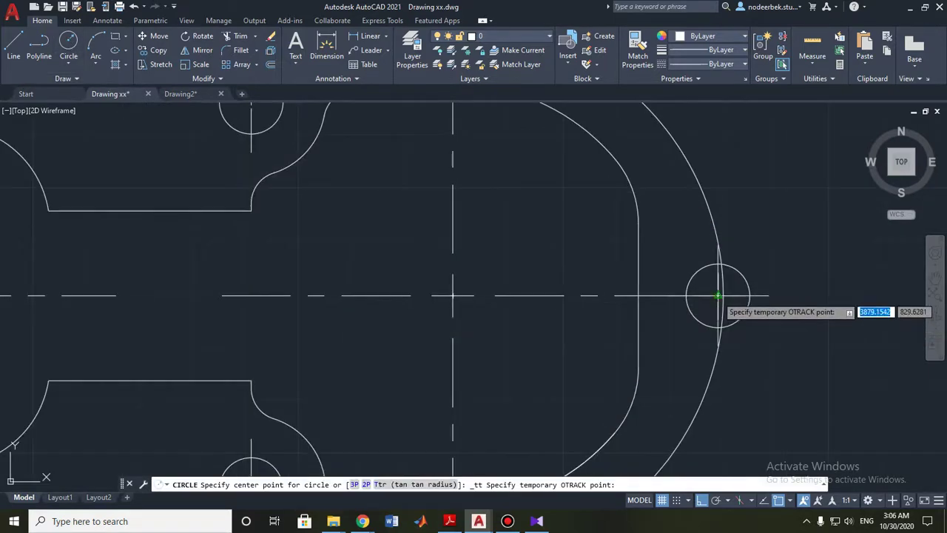
pyautogui.click(717, 296)
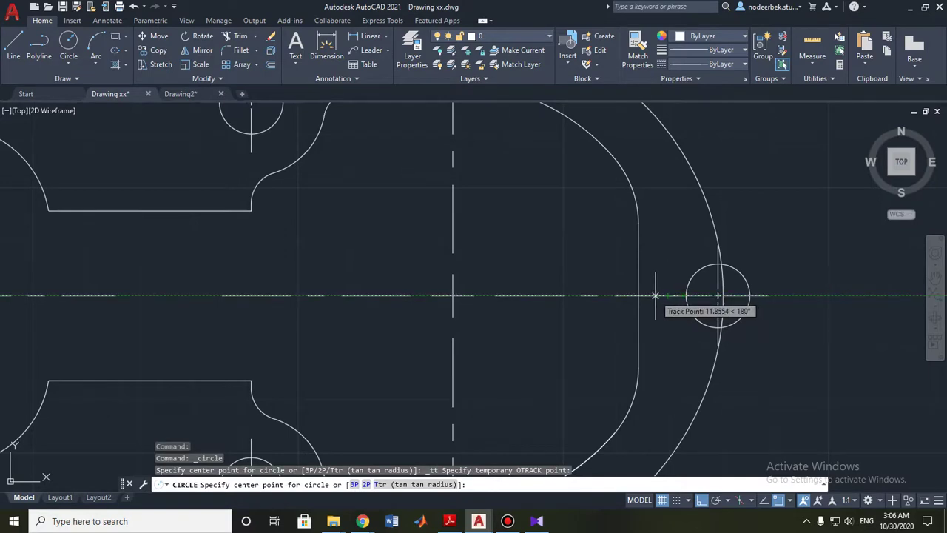
pyautogui.write('8')
pyautogui.press('Return')
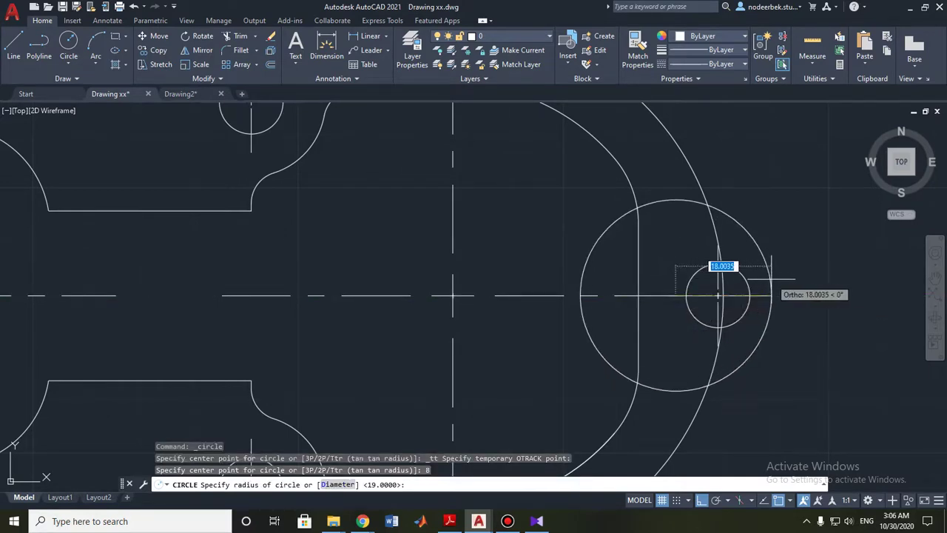
pyautogui.write('19')
pyautogui.press('Return')
pyautogui.scroll(-2, 818, 295)
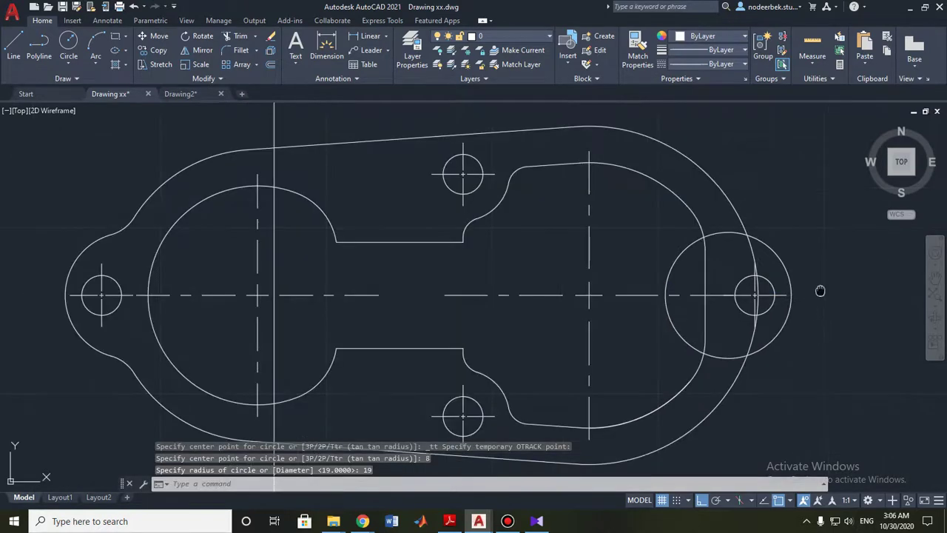
pyautogui.press('Escape')
pyautogui.click(242, 52)
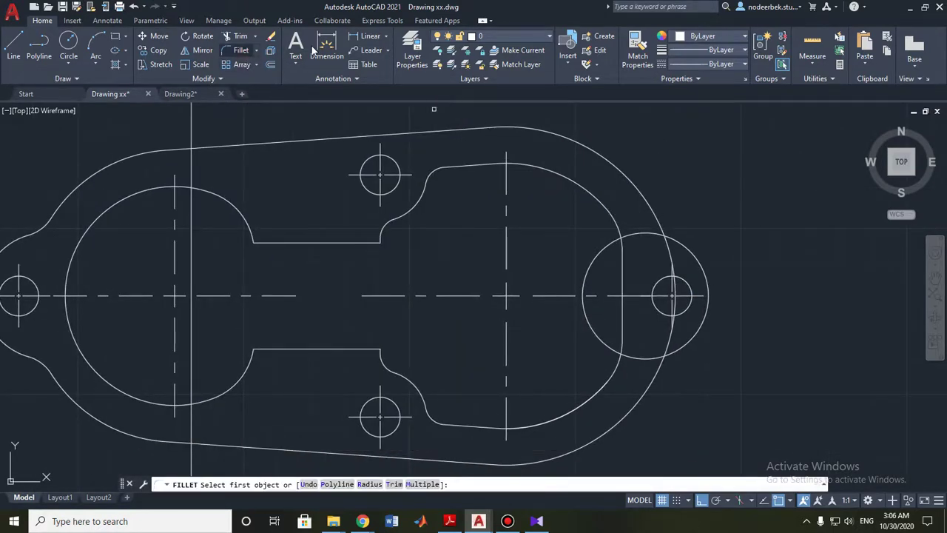
# - Try a radius-12 fillet between the new circle and the outer arc, then undo it
pyautogui.write('r')
pyautogui.press('Return')
pyautogui.write('12')
pyautogui.press('Return')
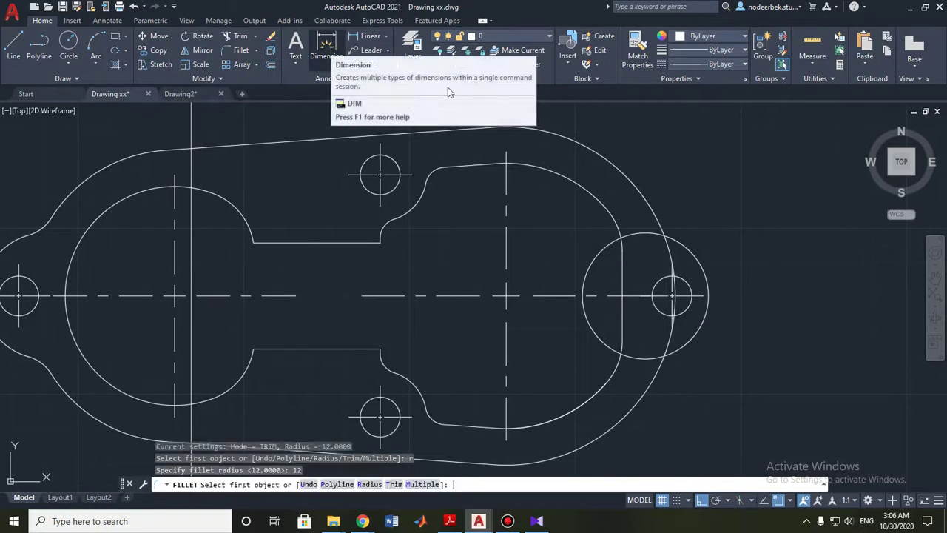
pyautogui.click(681, 244)
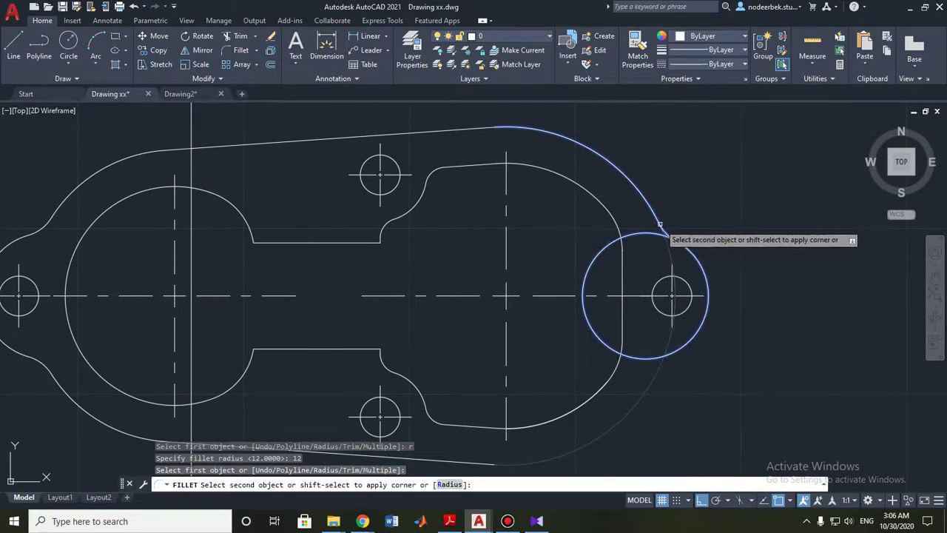
pyautogui.click(661, 226)
pyautogui.hotkey('ctrl', 'z')
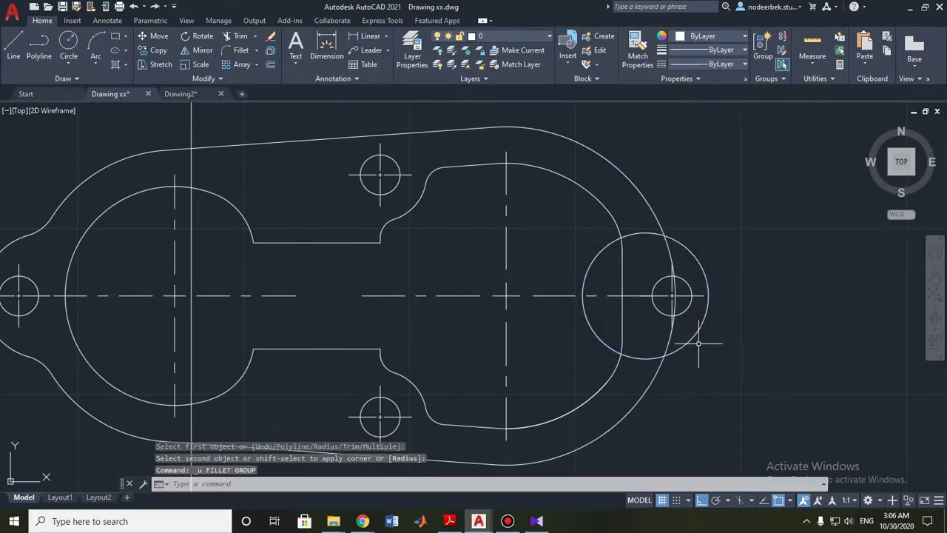
pyautogui.press('Escape')
pyautogui.press('Escape')
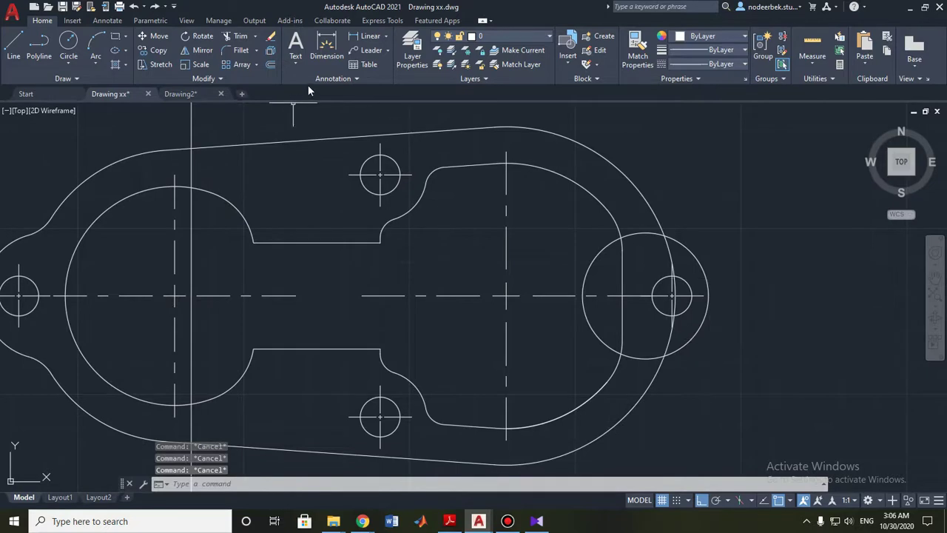
# - Trim the right circle's inner arc and the upper and lower leftover lug arcs
pyautogui.click(232, 37)
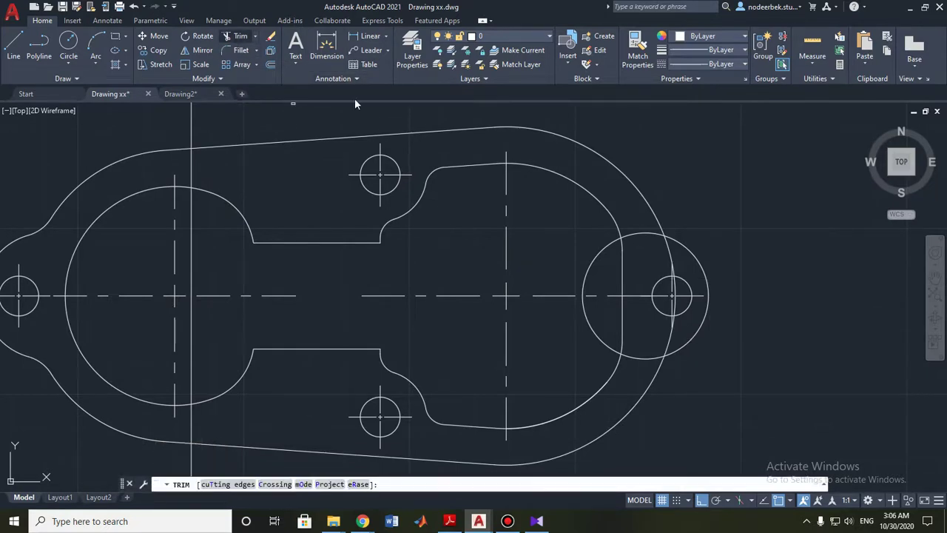
pyautogui.click(599, 252)
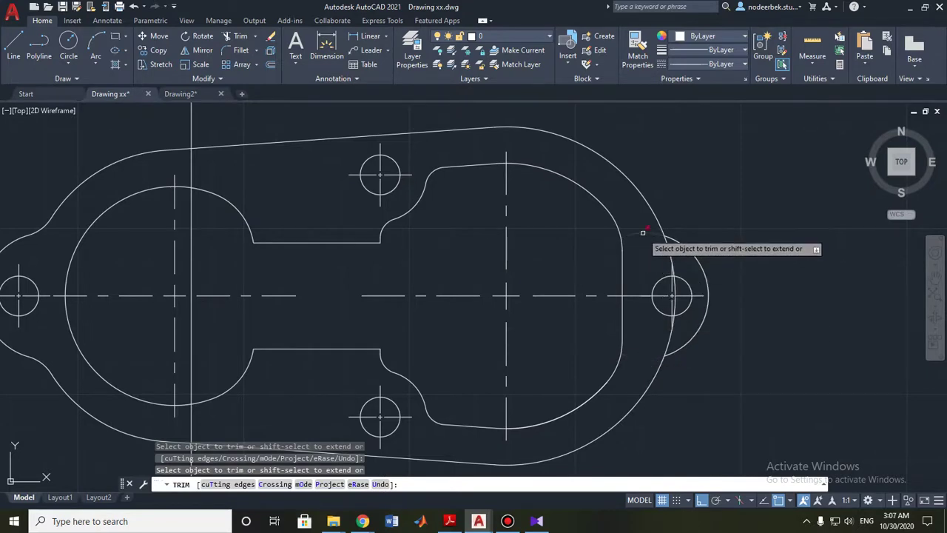
pyautogui.scroll(4, 699, 322)
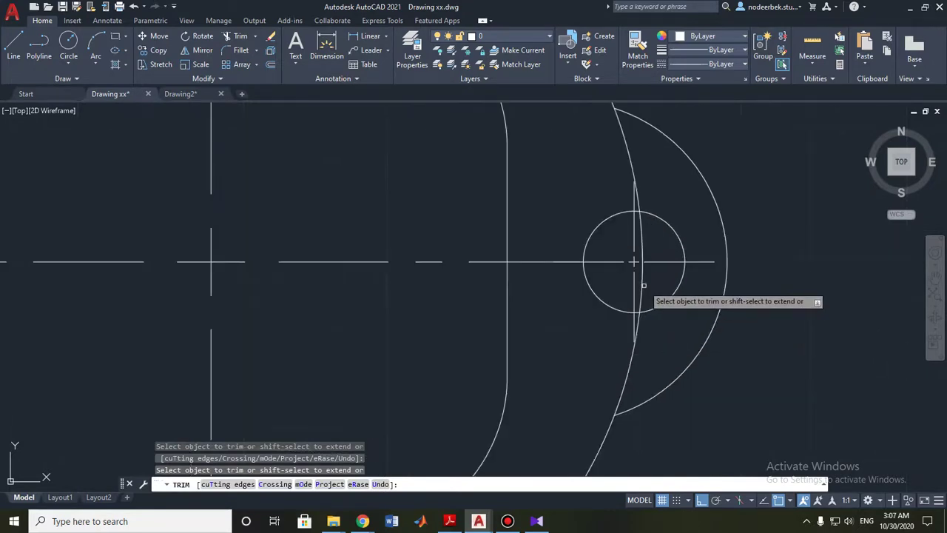
pyautogui.scroll(-2, 634, 261)
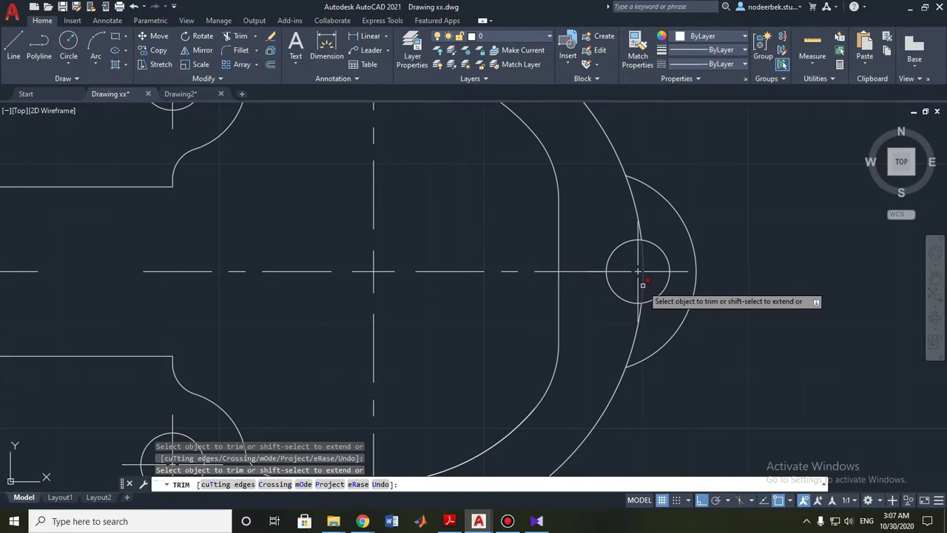
pyautogui.click(634, 212)
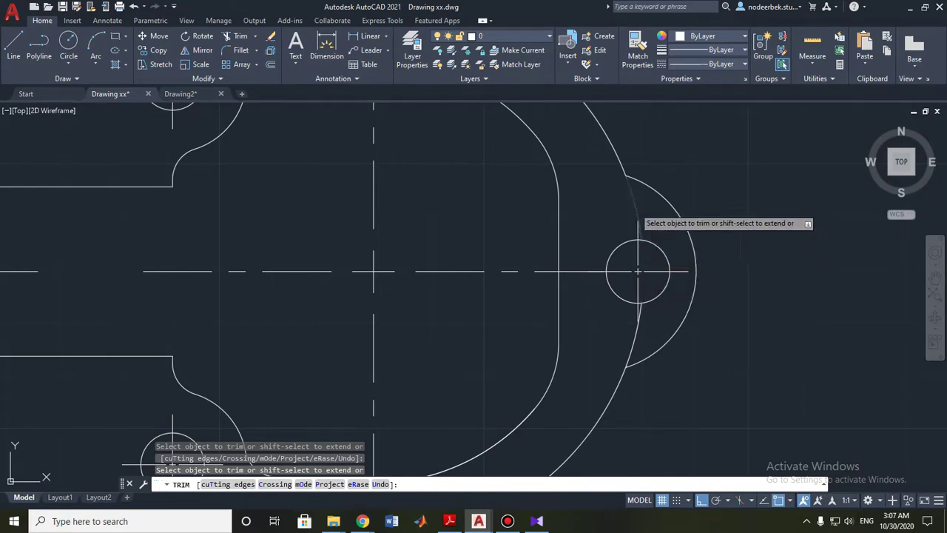
pyautogui.click(632, 337)
pyautogui.scroll(-2, 652, 371)
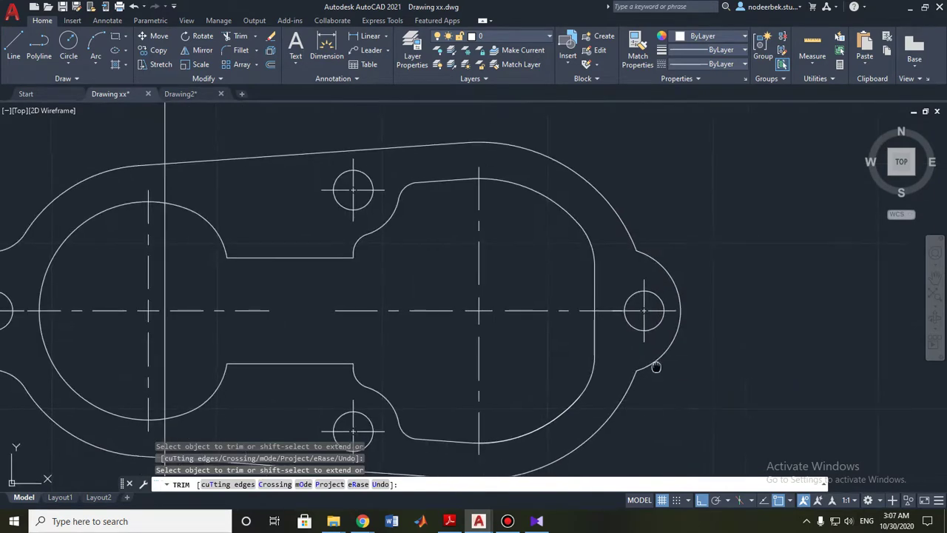
pyautogui.press('Escape')
# - Round the upper corner between the profile arc and right lug with a radius-12 fillet
pyautogui.click(240, 49)
pyautogui.write('r')
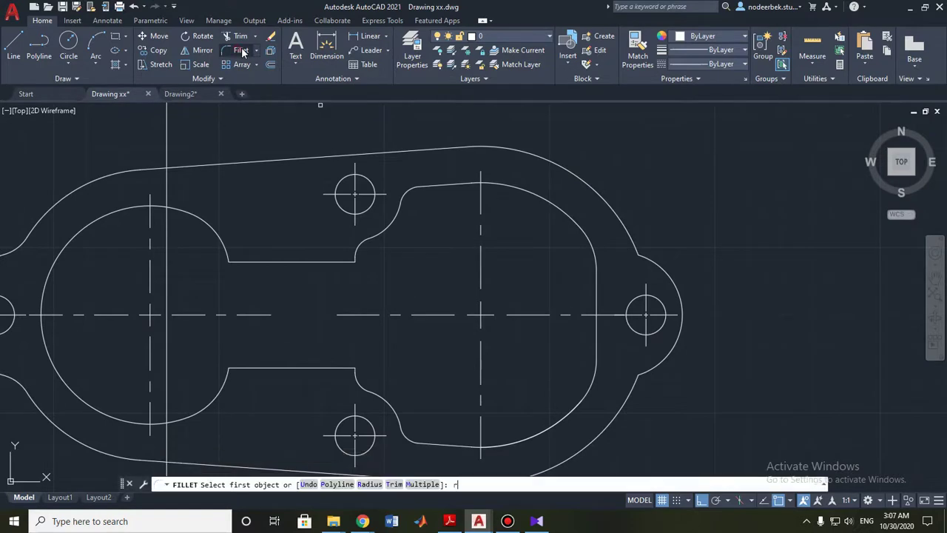
pyautogui.press('Return')
pyautogui.write('12')
pyautogui.press('Return')
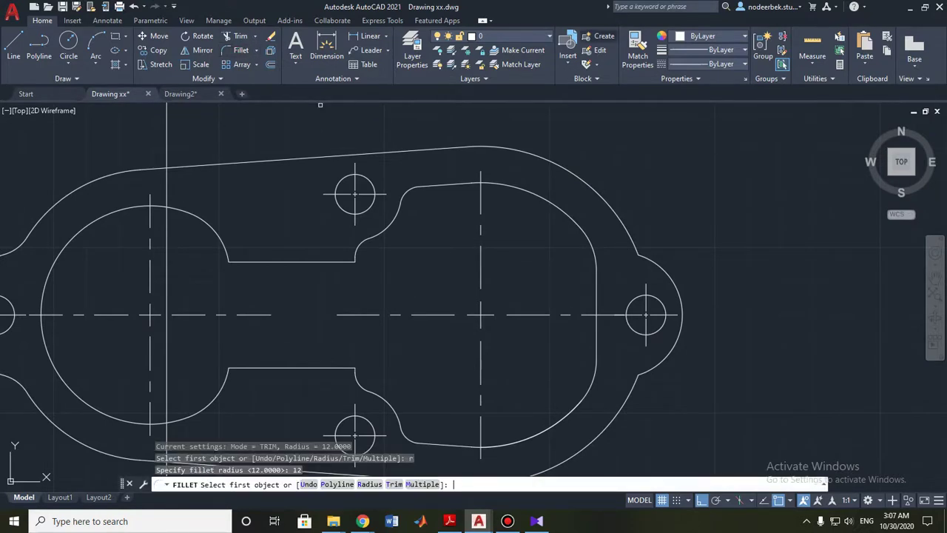
pyautogui.click(635, 245)
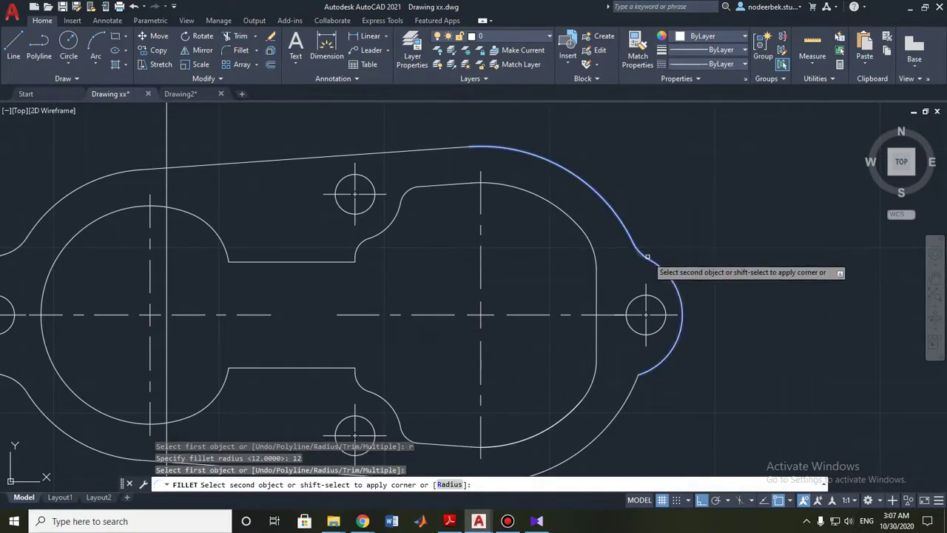
pyautogui.click(646, 373)
# - Repeat the radius-12 fillet on the lower corner where the lug meets the profile
pyautogui.press('Return')
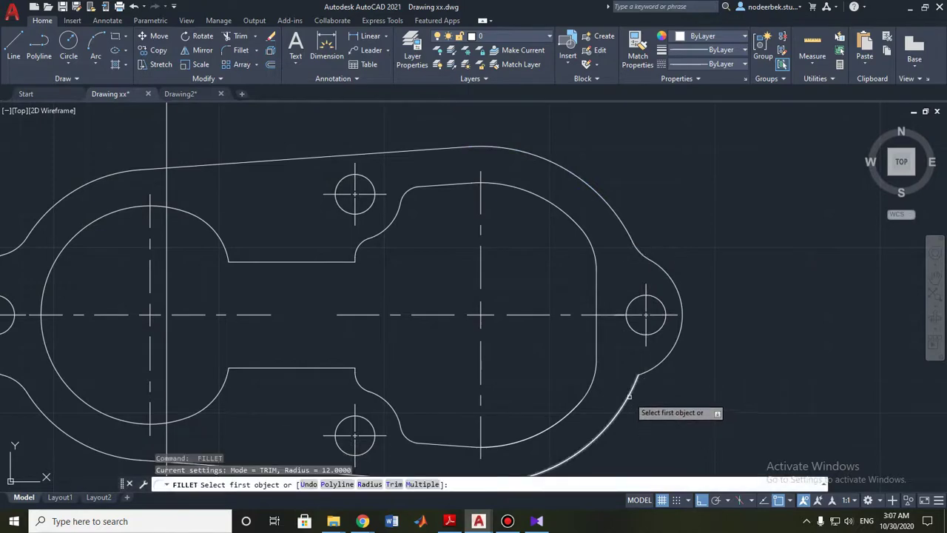
pyautogui.click(629, 400)
pyautogui.click(642, 377)
pyautogui.scroll(-4, 643, 378)
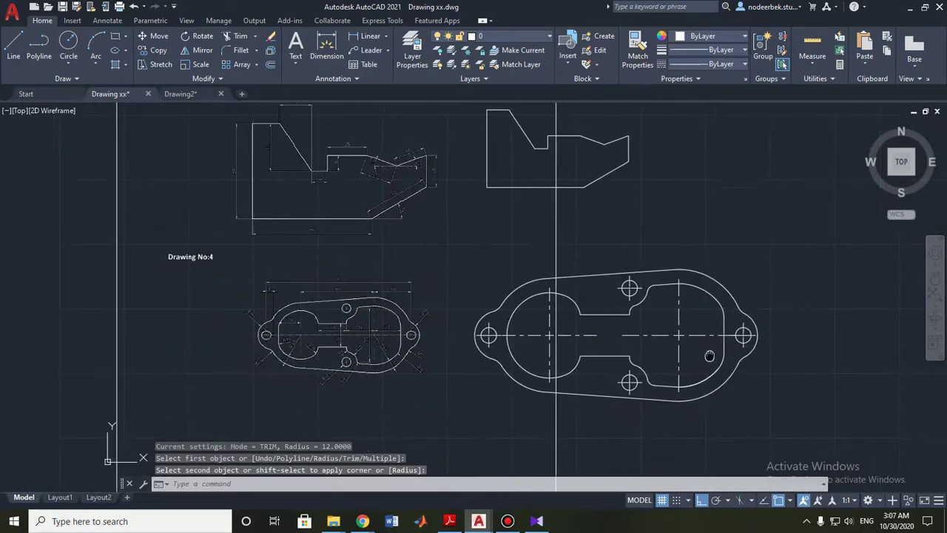
pyautogui.scroll(5, 390, 345)
pyautogui.scroll(-5, 460, 335)
pyautogui.scroll(2, 518, 296)
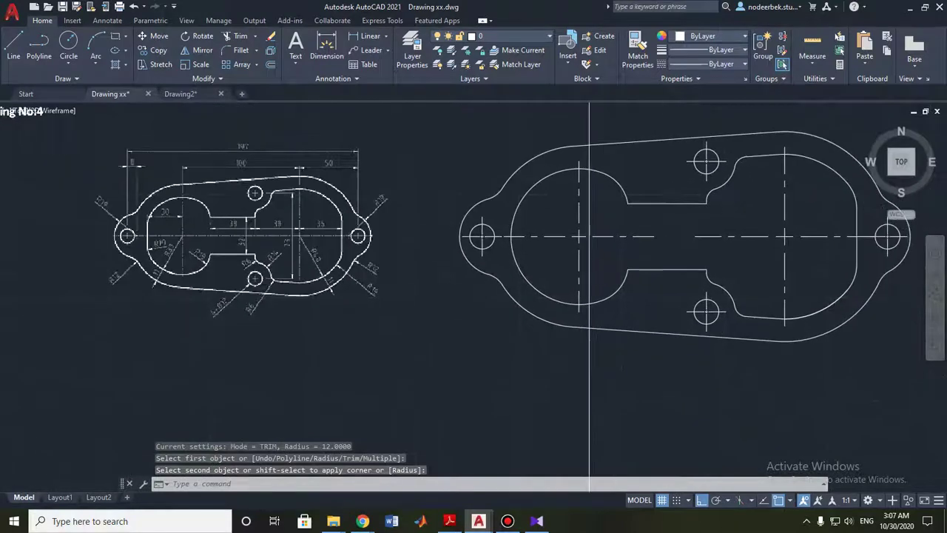
pyautogui.moveTo(623, 281); pyautogui.dragTo(513, 310, button='middle')
pyautogui.press('Escape')
pyautogui.press('Escape')
pyautogui.scroll(4, 60, 248)
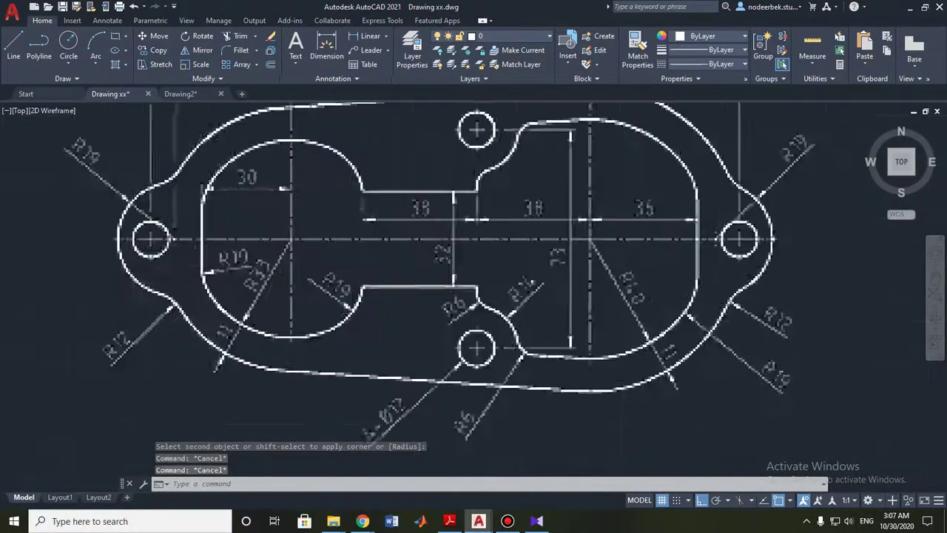
# - Draw a vertical line starting 30 units left of the left large circle's centre using a temporary tracking point
pyautogui.click(15, 45)
pyautogui.scroll(-4, 378, 248)
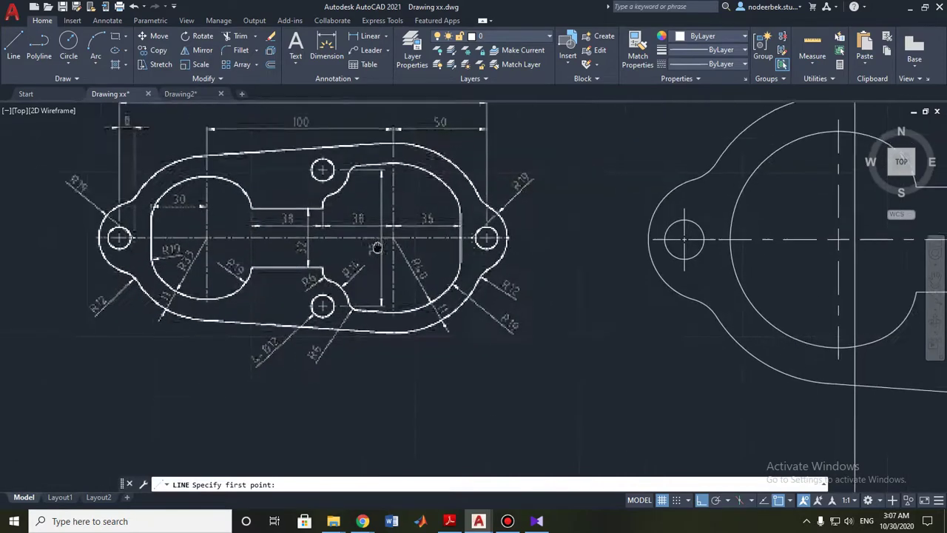
pyautogui.scroll(2, 629, 248)
pyautogui.keyDown('shift'); pyautogui.rightClick(632, 214); pyautogui.keyUp('shift')
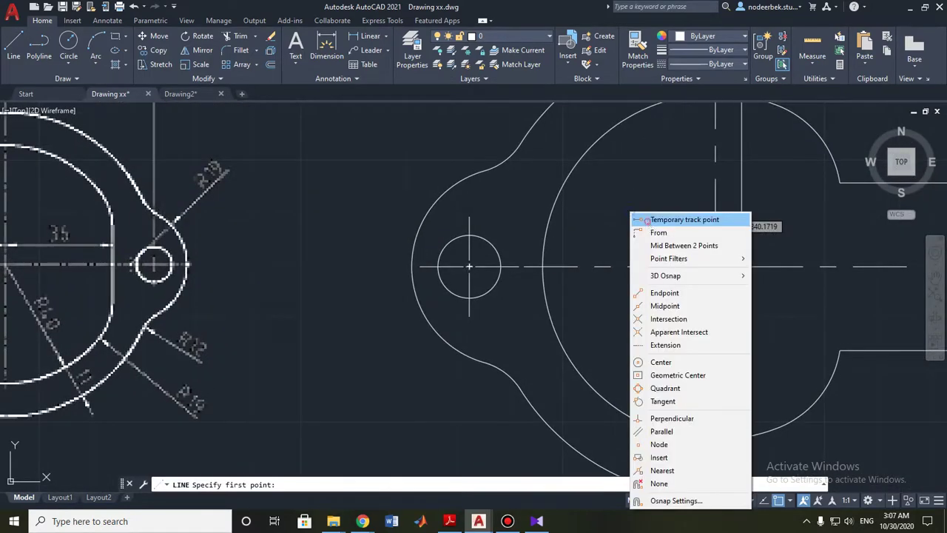
pyautogui.click(645, 221)
pyautogui.click(714, 265)
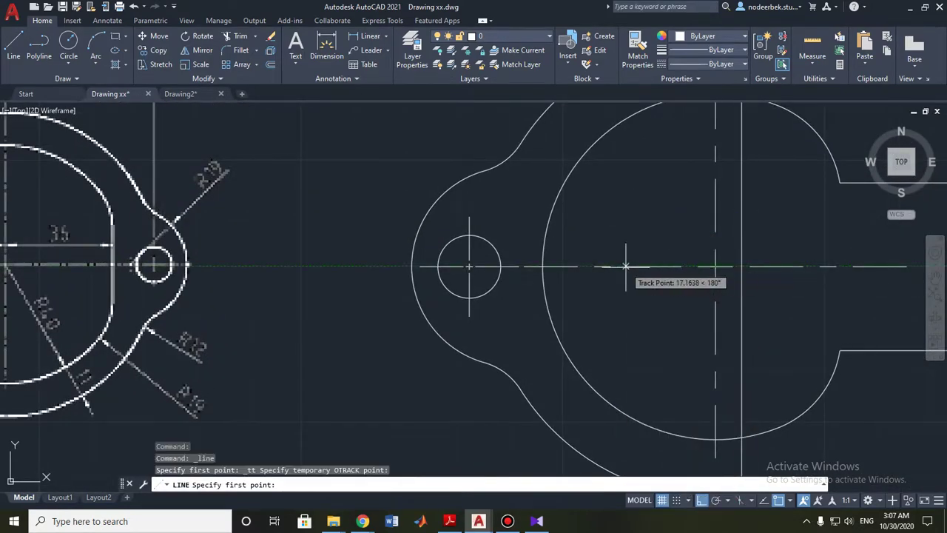
pyautogui.write('30')
pyautogui.press('Return')
pyautogui.scroll(-2, 622, 326)
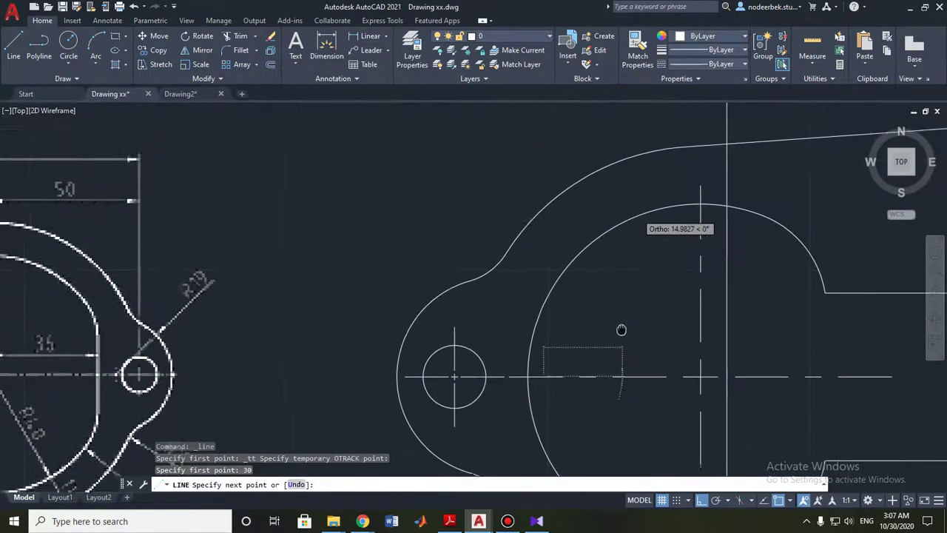
pyautogui.scroll(2, 589, 281)
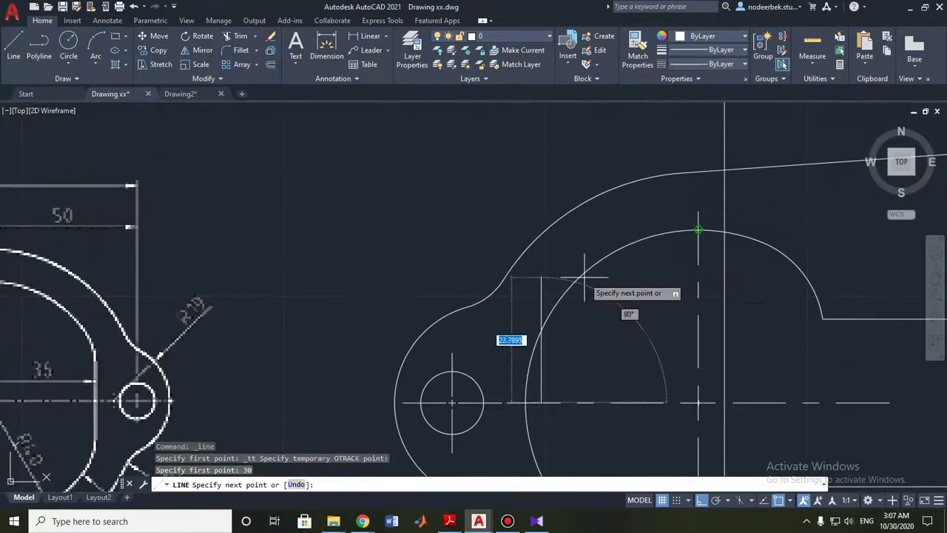
pyautogui.press('Escape')
# - Try stretching the new vertical line's bottom end, then cancel and re-centre the view on the part
pyautogui.moveTo(608, 361); pyautogui.dragTo(609, 250, button='middle')
pyautogui.click(542, 272)
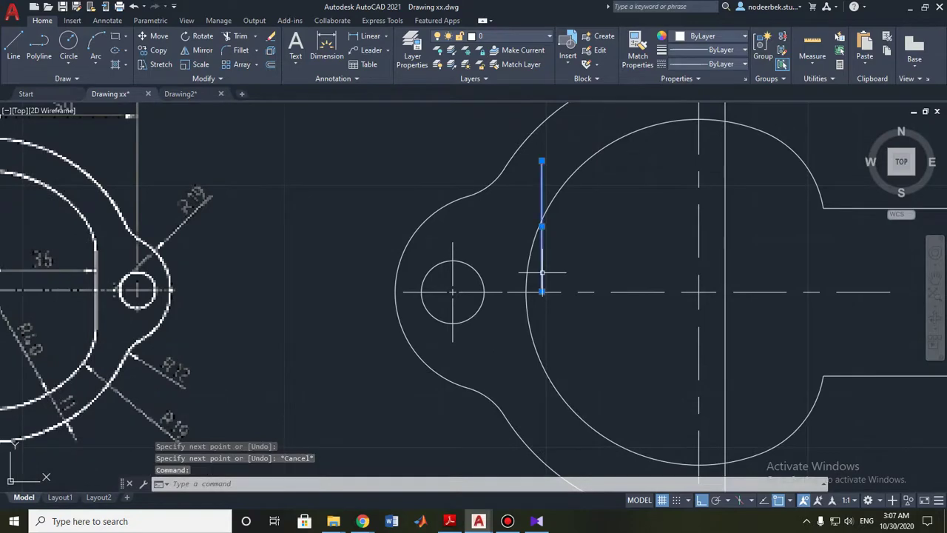
pyautogui.click(542, 292)
pyautogui.moveTo(542, 296); pyautogui.dragTo(551, 216, button='middle')
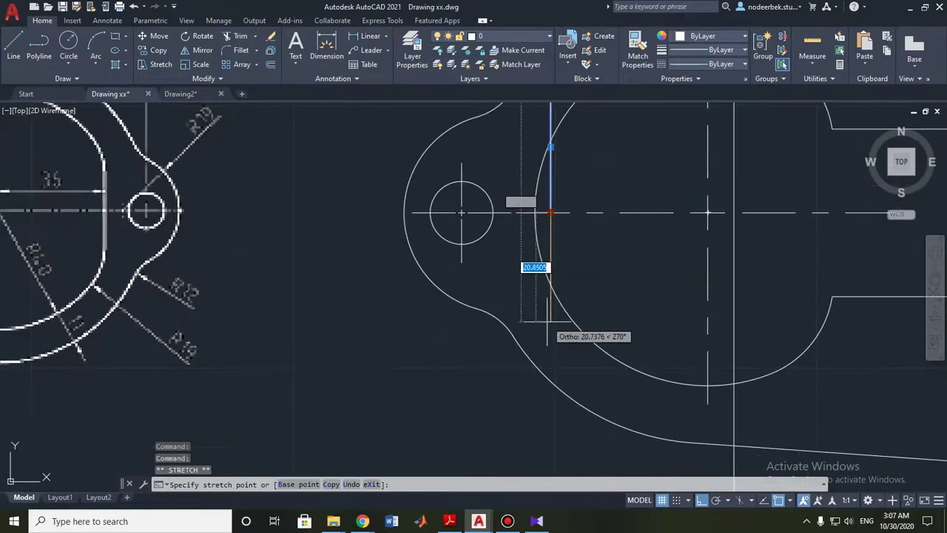
pyautogui.press('Escape')
pyautogui.moveTo(606, 244); pyautogui.dragTo(605, 367, button='middle')
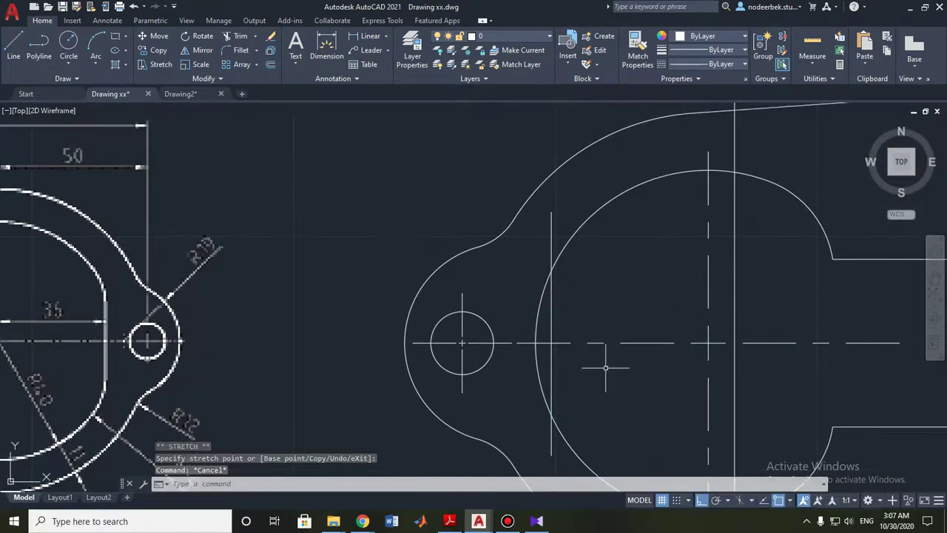
pyautogui.click(235, 54)
pyautogui.moveTo(118, 319)
pyautogui.mouseDown(button='middle')
pyautogui.moveTo(536, 297)
pyautogui.moveTo(248, 322)
pyautogui.mouseUp(button='middle')
pyautogui.scroll(2, 194, 343)
# - Set the fillet radius to 19 and fillet the left arc with the vertical line, then undo it
pyautogui.scroll(-3, 194, 343)
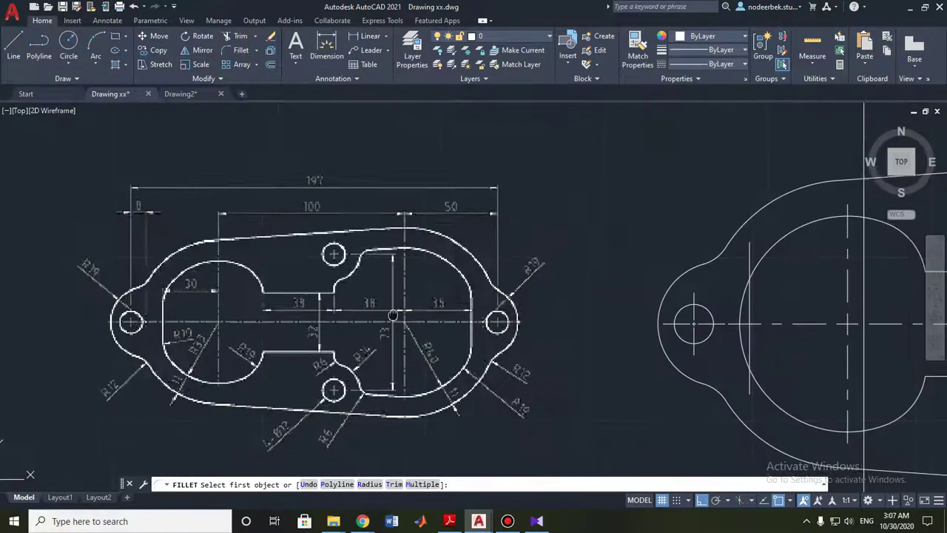
pyautogui.moveTo(814, 310)
pyautogui.mouseDown(button='middle')
pyautogui.moveTo(444, 303)
pyautogui.moveTo(404, 281)
pyautogui.mouseUp(button='middle')
pyautogui.write('r')
pyautogui.press('Return')
pyautogui.write('19')
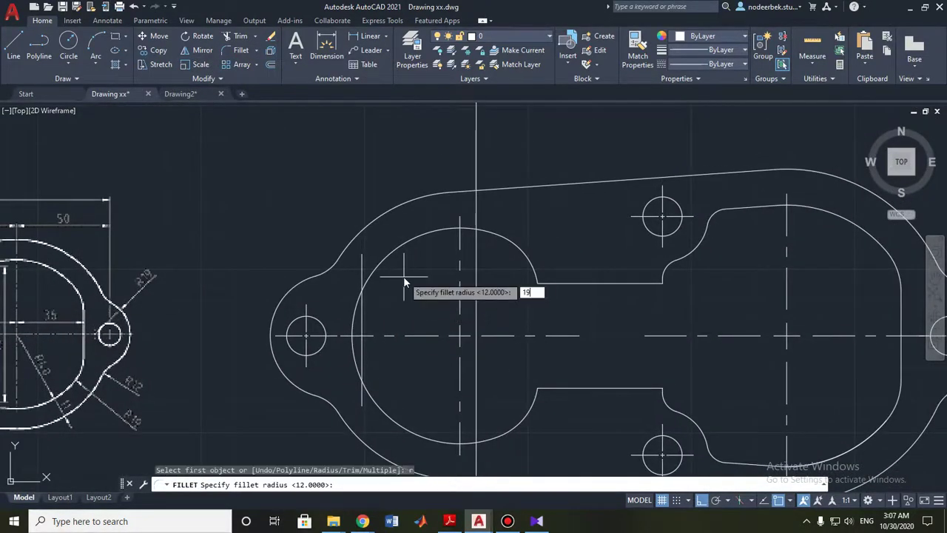
pyautogui.press('Return')
pyautogui.scroll(2, 381, 280)
pyautogui.click(358, 268)
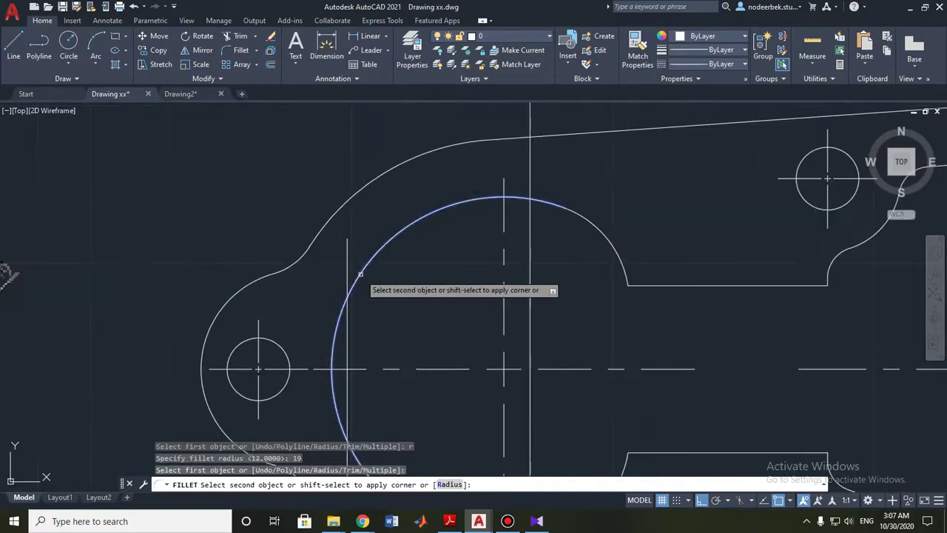
pyautogui.click(347, 319)
pyautogui.moveTo(391, 378); pyautogui.dragTo(415, 244, button='middle')
pyautogui.hotkey('ctrl', 'z')
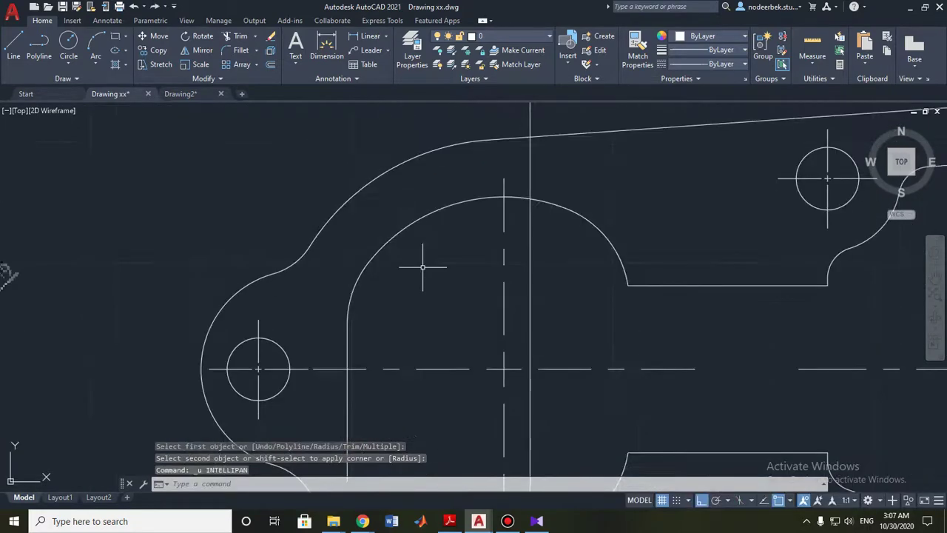
pyautogui.hotkey('ctrl', 'z')
# - Fillet the upper keyhole arc and the left vertical line with radius 19
pyautogui.scroll(-2, 524, 339)
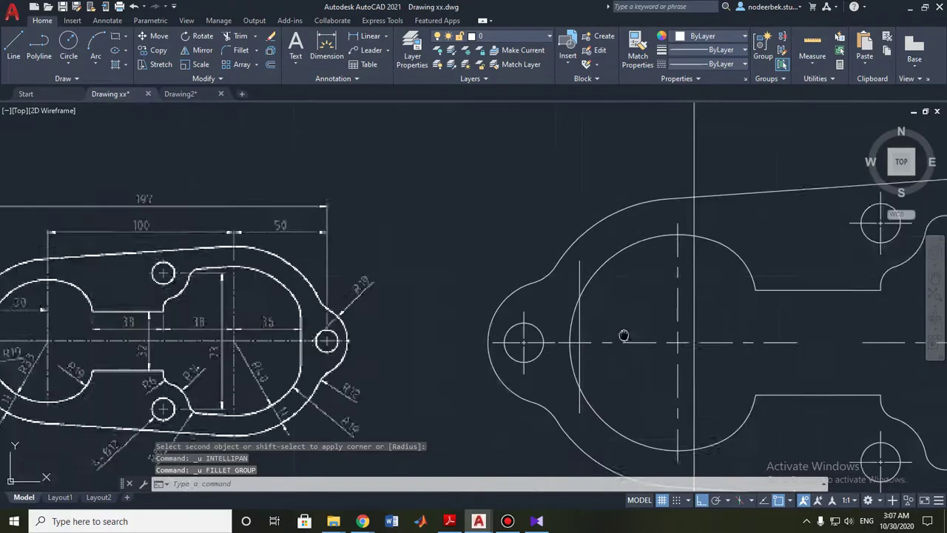
pyautogui.moveTo(626, 333); pyautogui.dragTo(584, 283, button='middle')
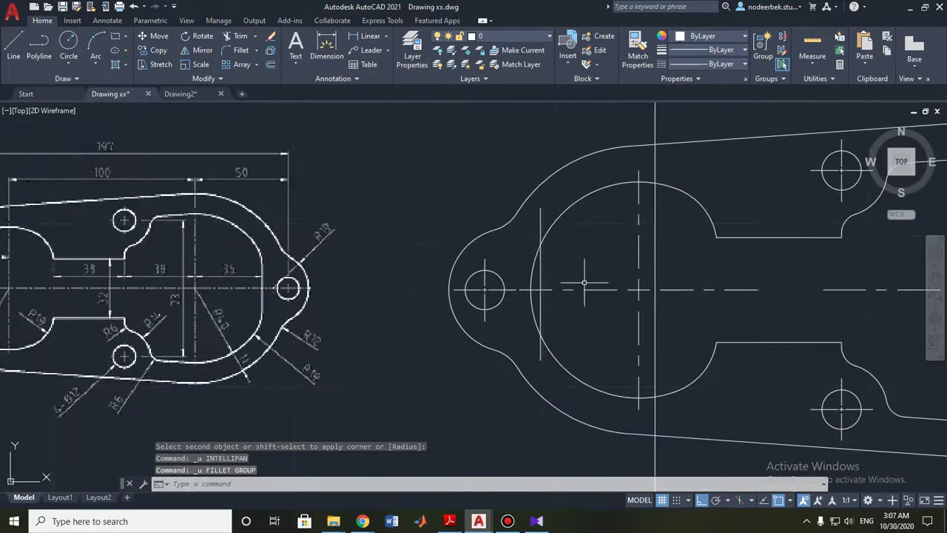
pyautogui.click(231, 41)
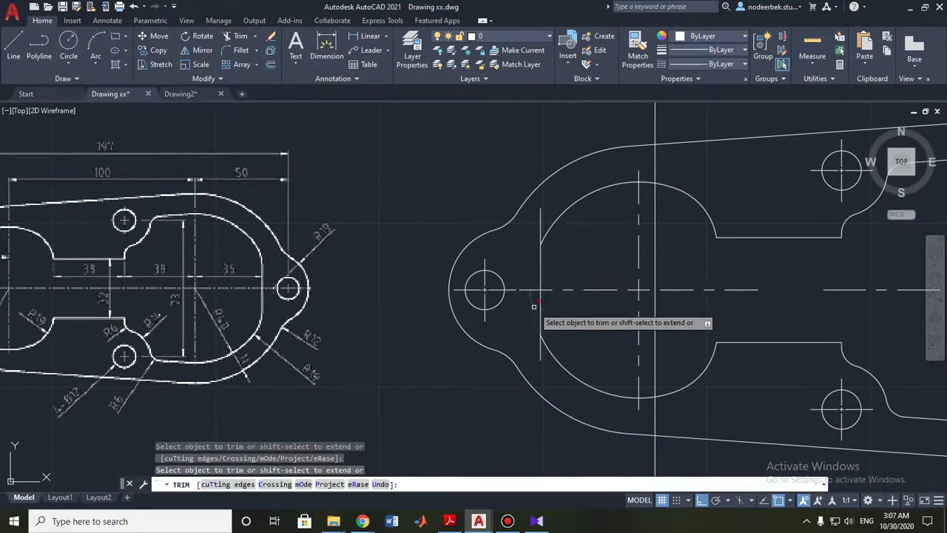
pyautogui.press('Escape')
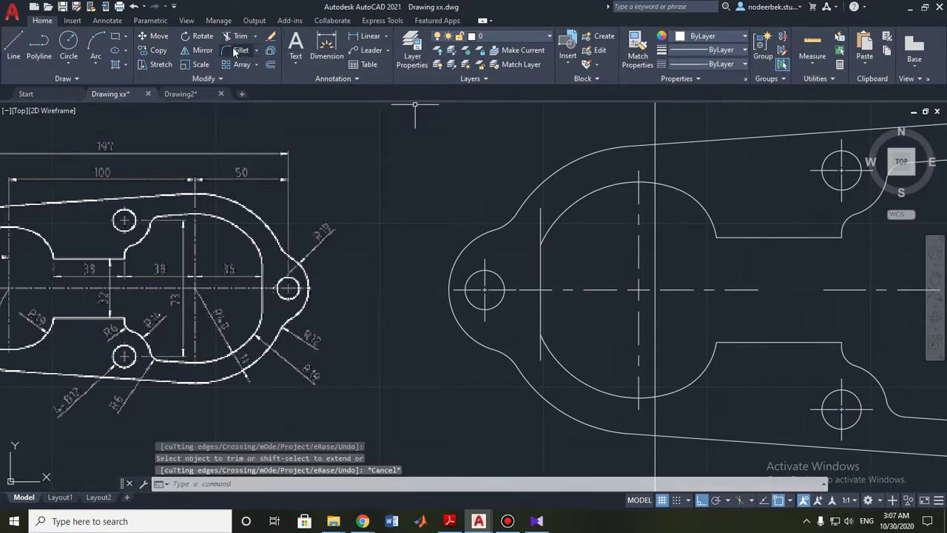
pyautogui.click(235, 52)
pyautogui.click(551, 230)
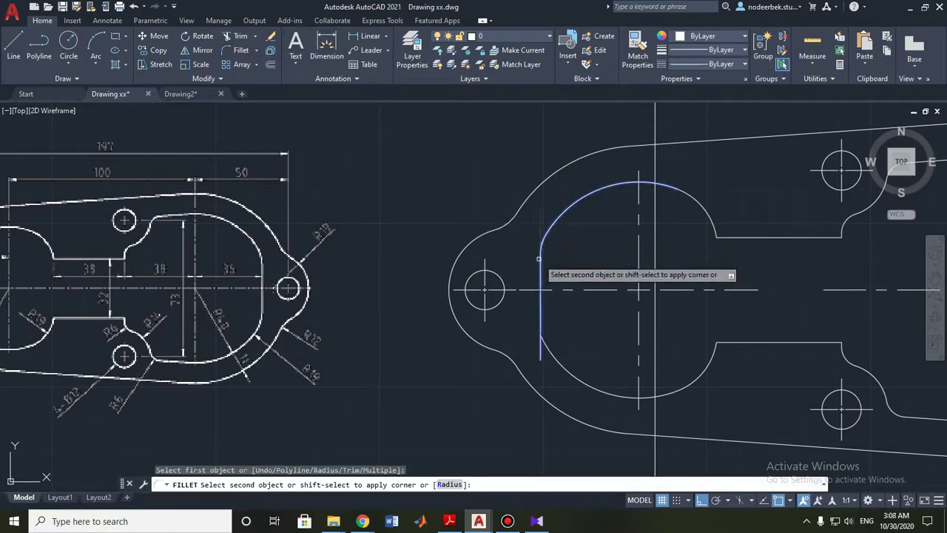
pyautogui.write('r')
pyautogui.press('Return')
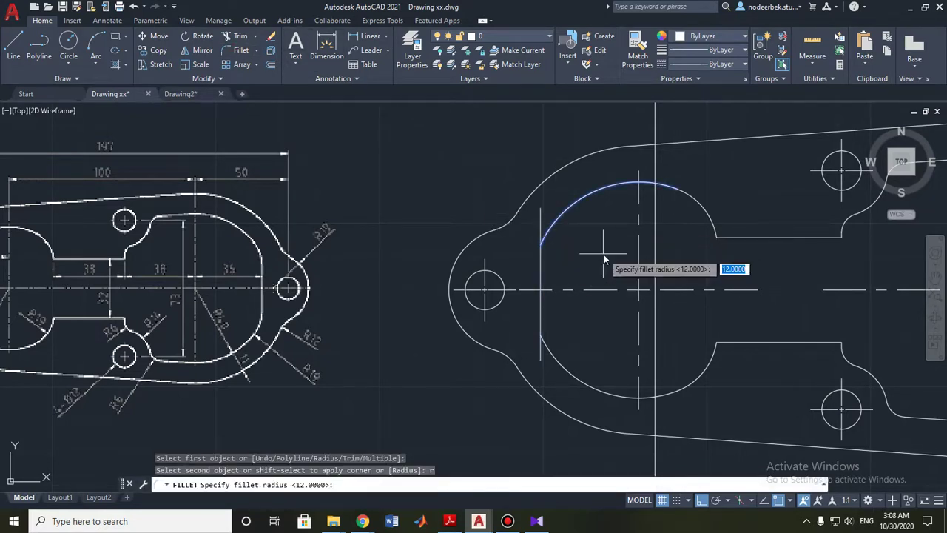
pyautogui.write('19')
pyautogui.press('Return')
pyautogui.click(541, 261)
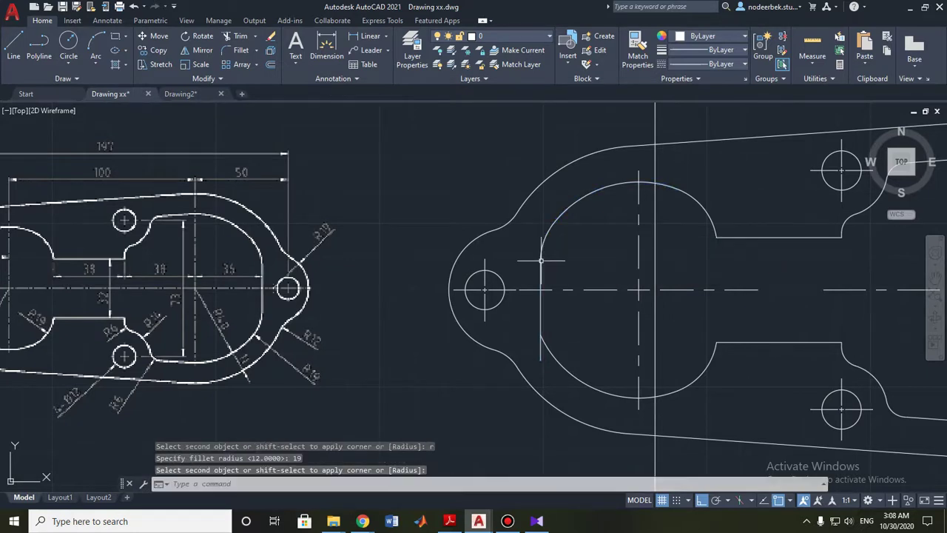
# - Repeat the radius-19 fillet on the lower keyhole arc and the left vertical line
pyautogui.press('Return')
pyautogui.click(559, 358)
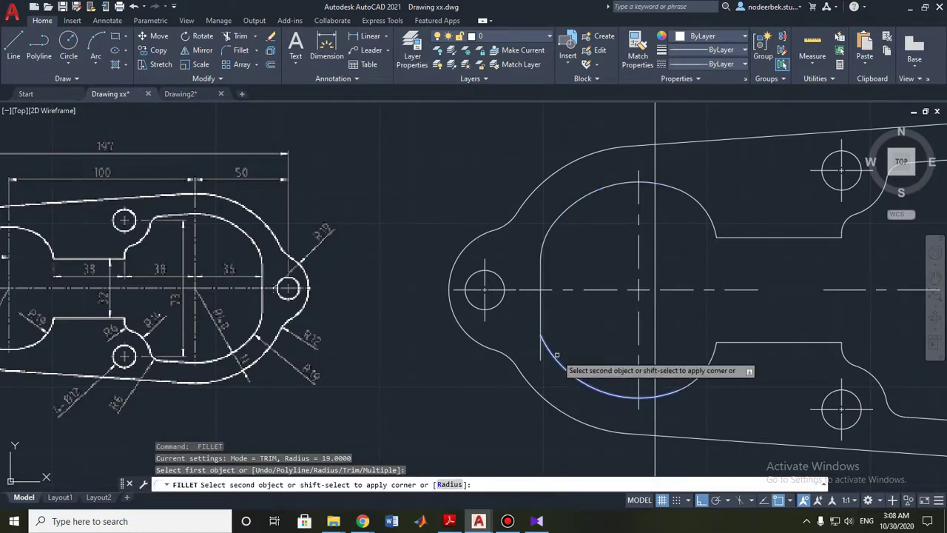
pyautogui.click(539, 317)
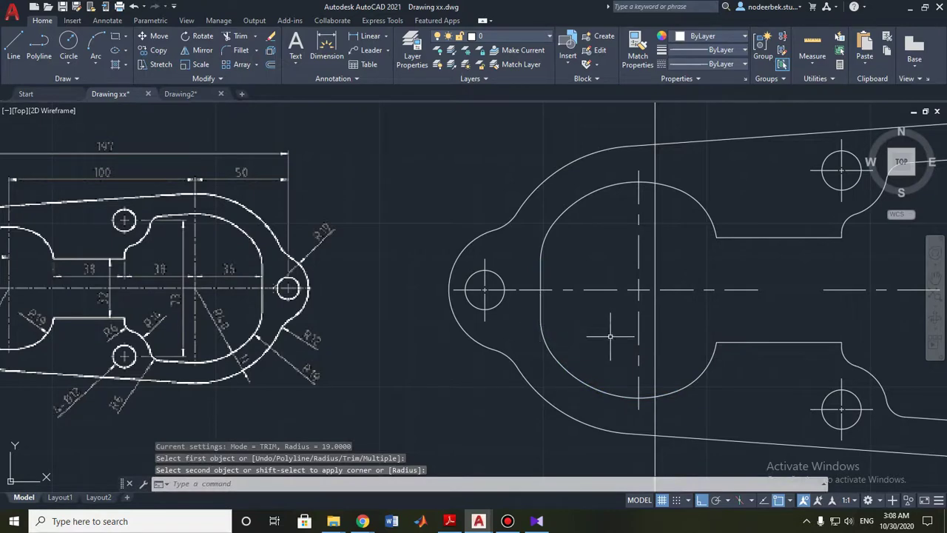
pyautogui.scroll(-2, 611, 336)
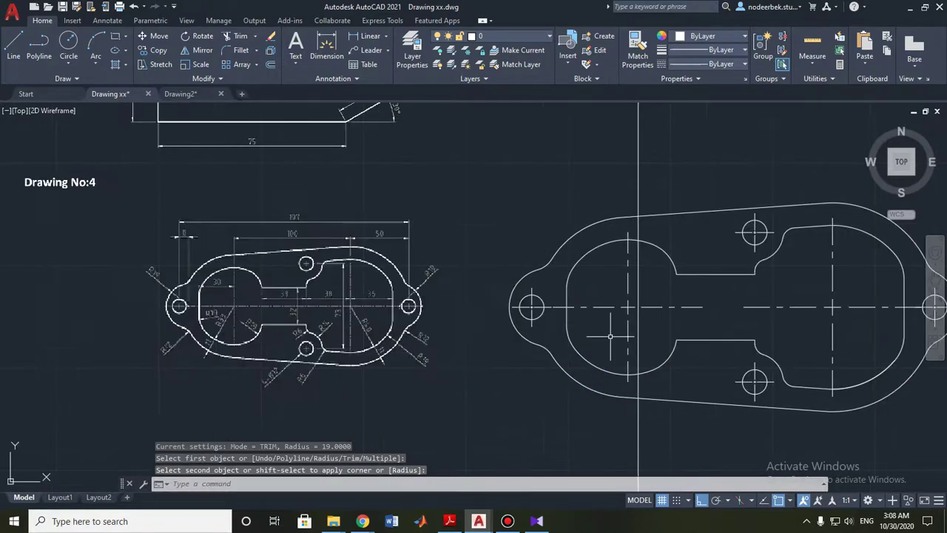
# - Inspect the new fillet arc and centre the whole plate in the view
pyautogui.scroll(-2, 610, 337)
pyautogui.click(589, 295)
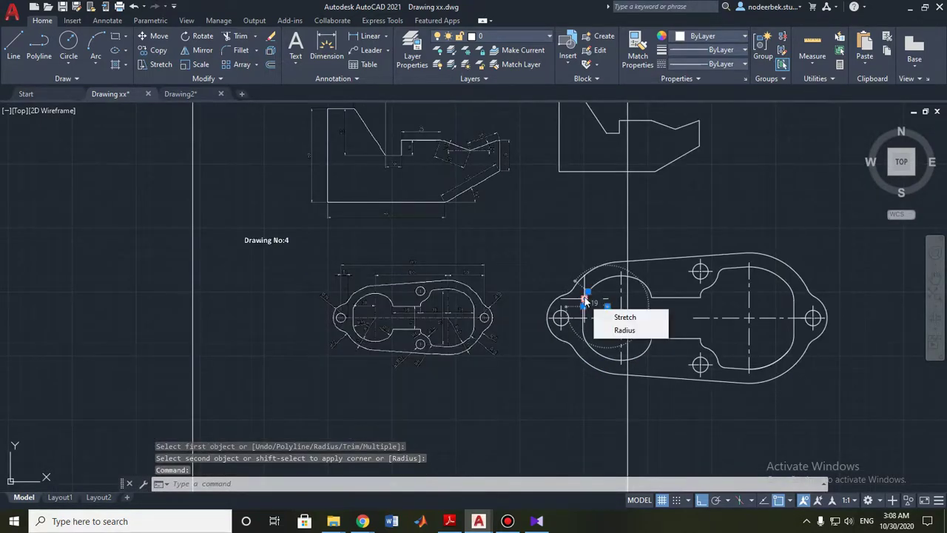
pyautogui.press('Escape')
pyautogui.scroll(2, 585, 304)
pyautogui.scroll(2, 596, 326)
pyautogui.scroll(-2, 603, 330)
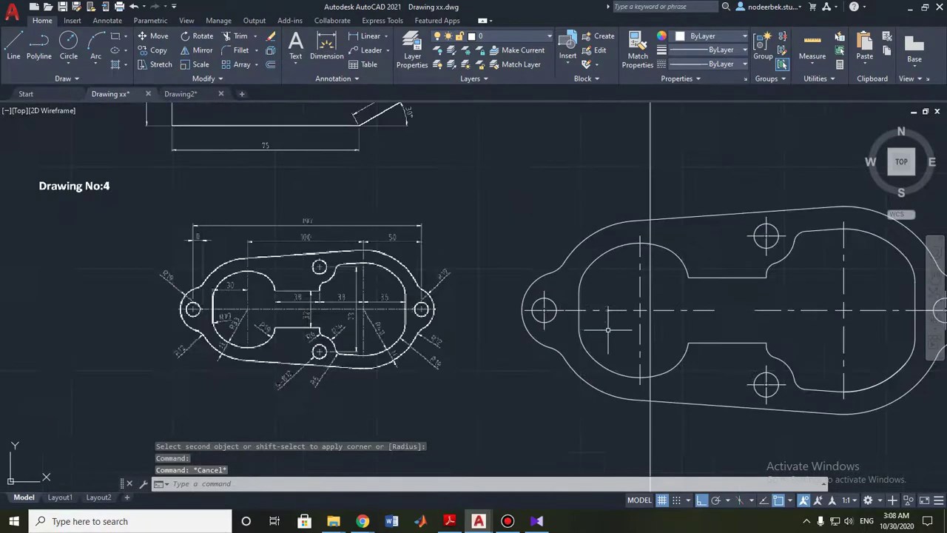
pyautogui.moveTo(609, 330)
pyautogui.mouseDown(button='middle')
pyautogui.moveTo(461, 317)
pyautogui.moveTo(513, 313)
pyautogui.moveTo(487, 316)
pyautogui.mouseUp(button='middle')
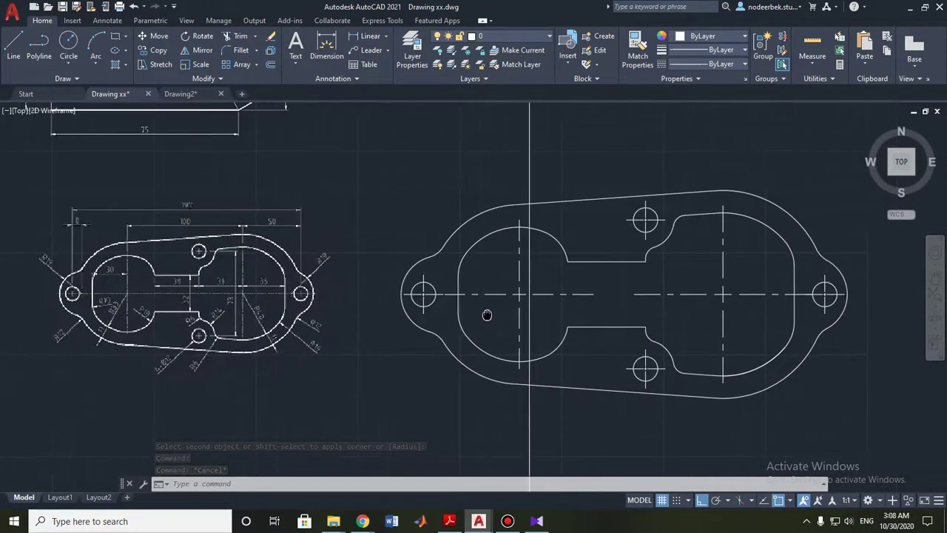
pyautogui.click(592, 294)
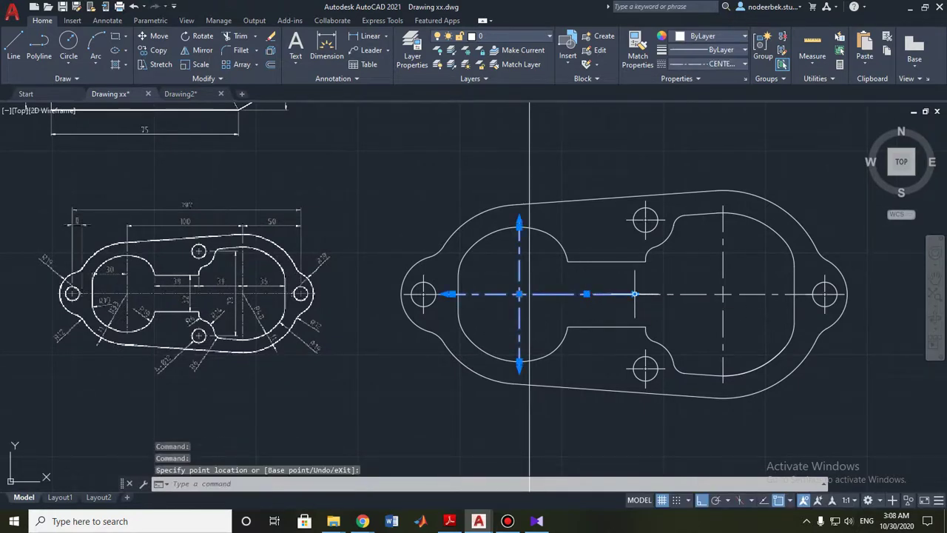
pyautogui.press('Escape')
# - Select the centre lines and the bolt and lug hole centre marks, and make them Yellow
pyautogui.click(521, 263)
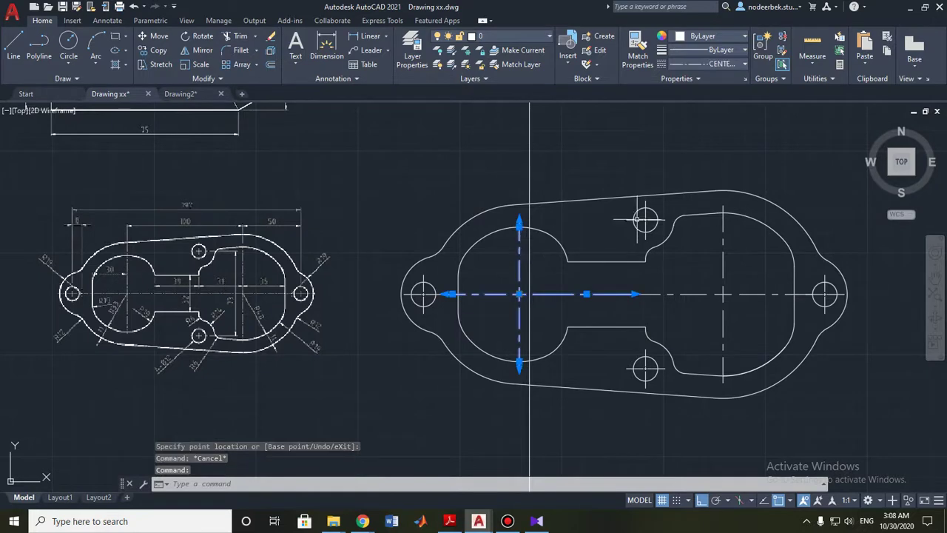
pyautogui.click(646, 218)
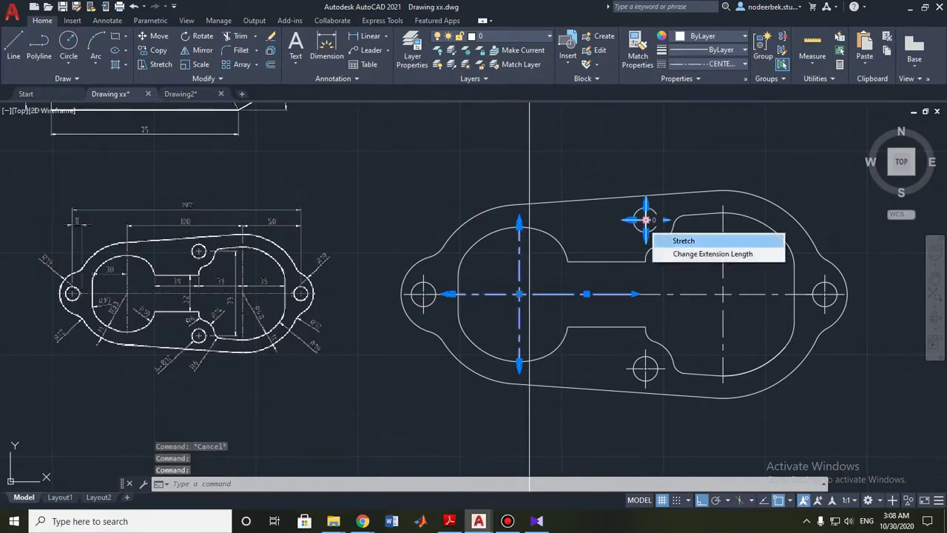
pyautogui.click(825, 294)
pyautogui.click(829, 295)
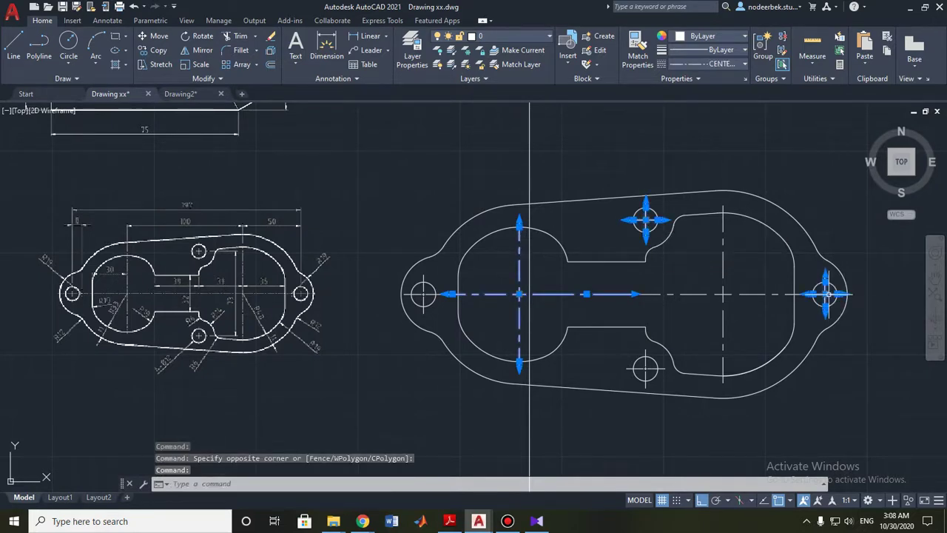
pyautogui.click(742, 272)
pyautogui.click(724, 271)
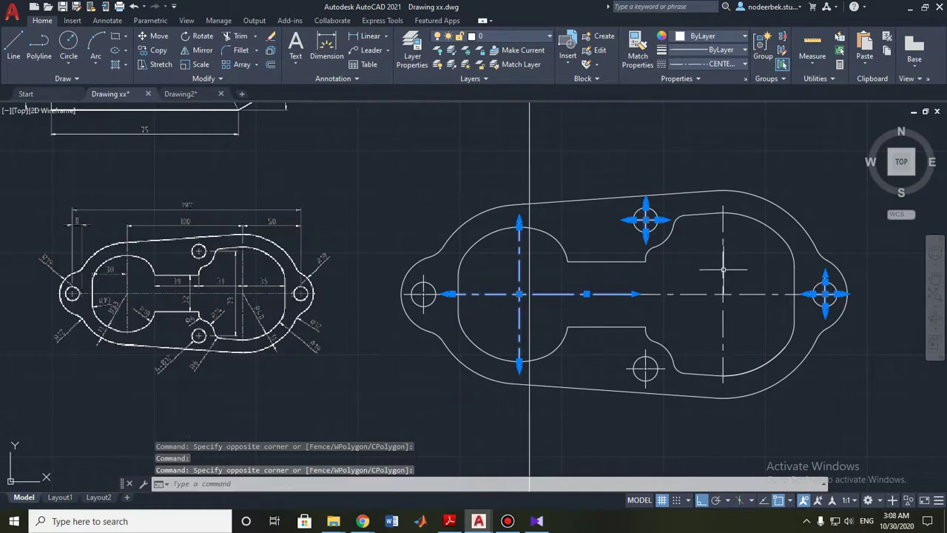
pyautogui.click(645, 367)
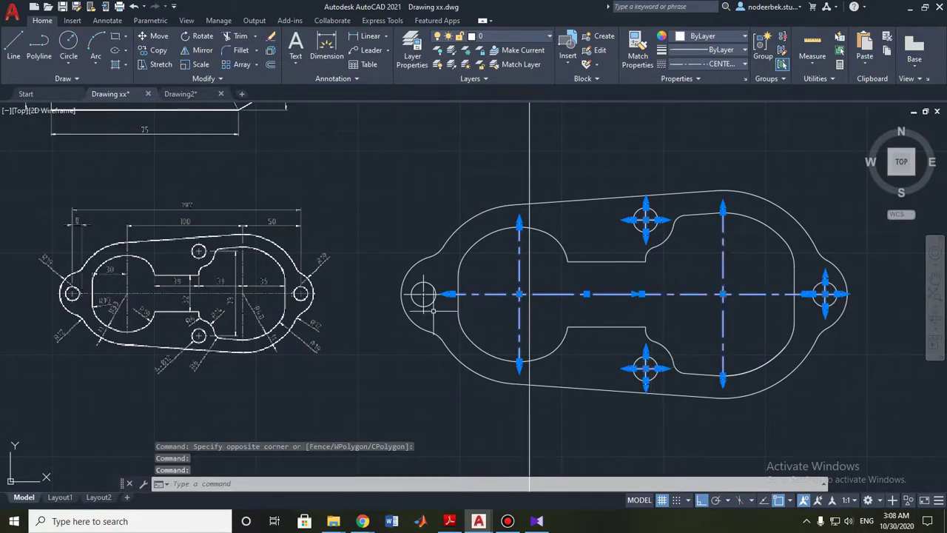
pyautogui.click(423, 293)
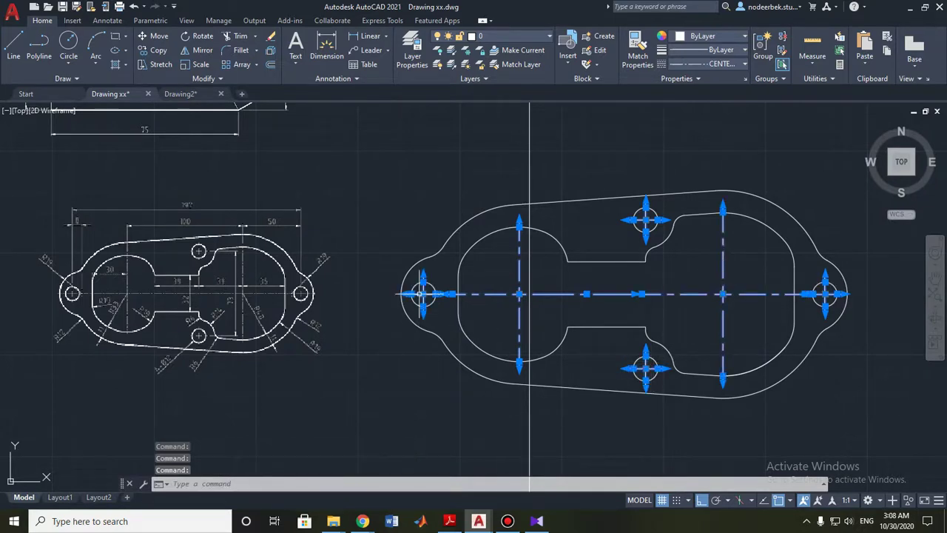
pyautogui.click(694, 37)
pyautogui.click(689, 85)
pyautogui.press('Escape')
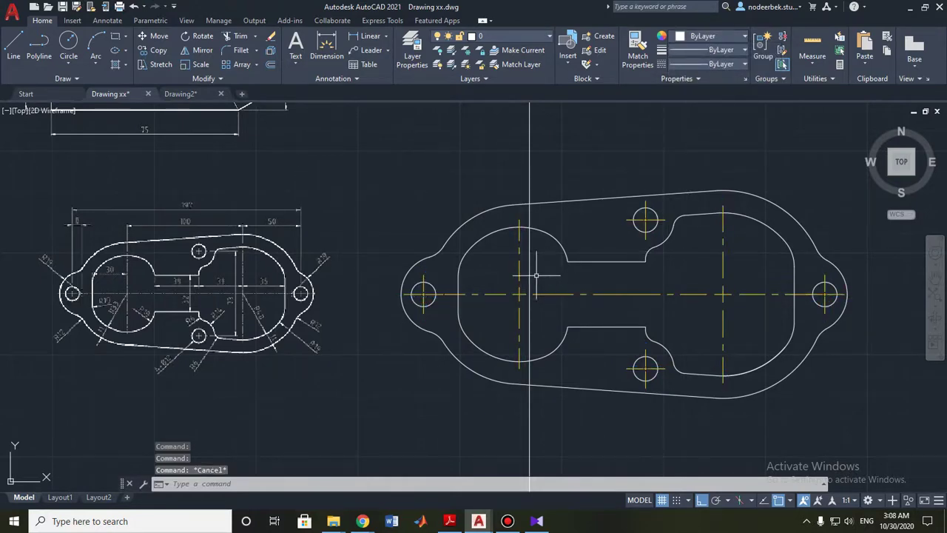
pyautogui.moveTo(363, 286); pyautogui.dragTo(418, 300, button='middle')
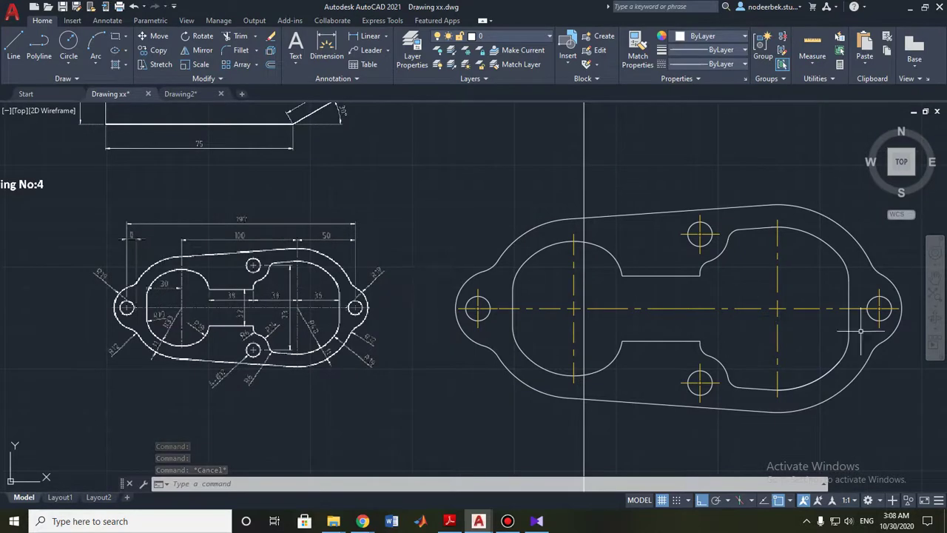
pyautogui.scroll(3, 892, 331)
pyautogui.scroll(3, 817, 205)
pyautogui.scroll(1, 641, 301)
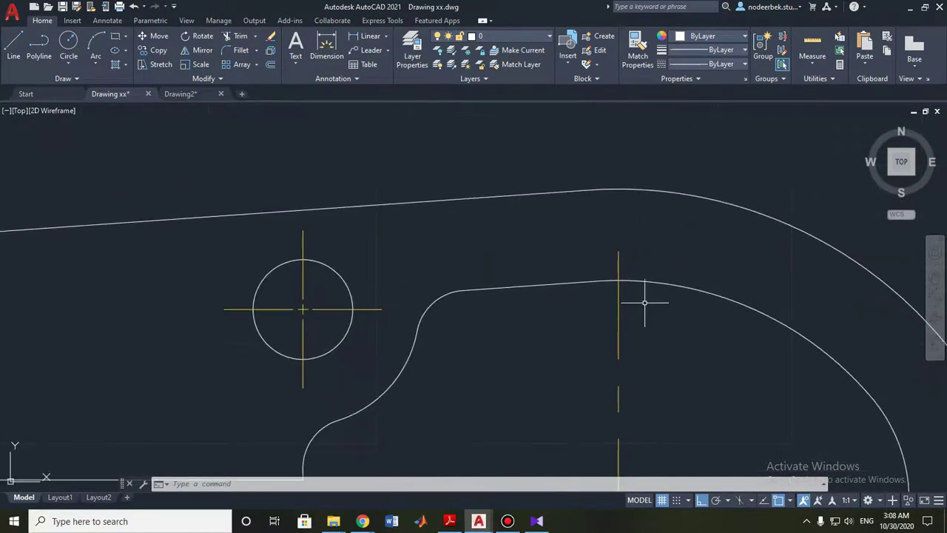
pyautogui.scroll(-5, 651, 203)
pyautogui.scroll(5, 803, 279)
pyautogui.scroll(-1, 778, 296)
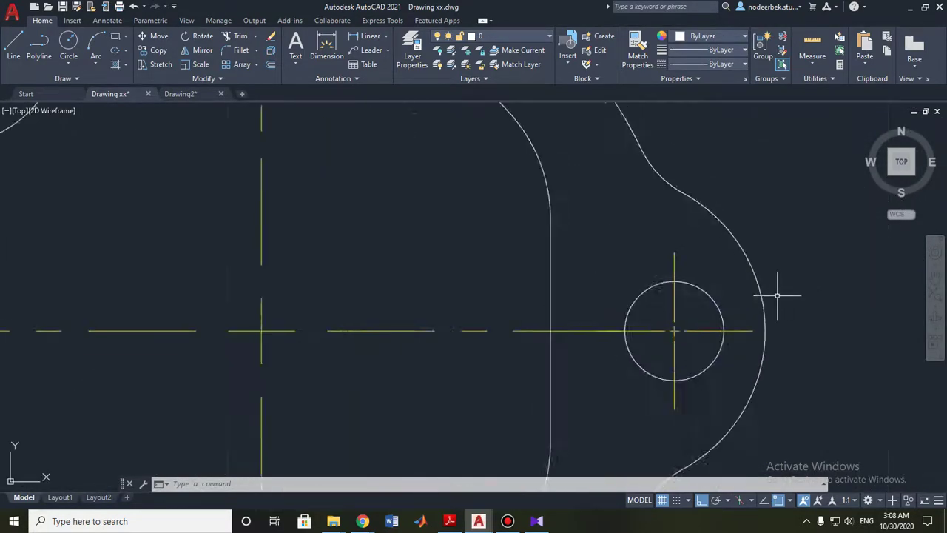
pyautogui.moveTo(778, 296); pyautogui.dragTo(718, 208, button='middle')
pyautogui.scroll(-5, 718, 207)
pyautogui.scroll(1, 482, 315)
pyautogui.scroll(4, 481, 302)
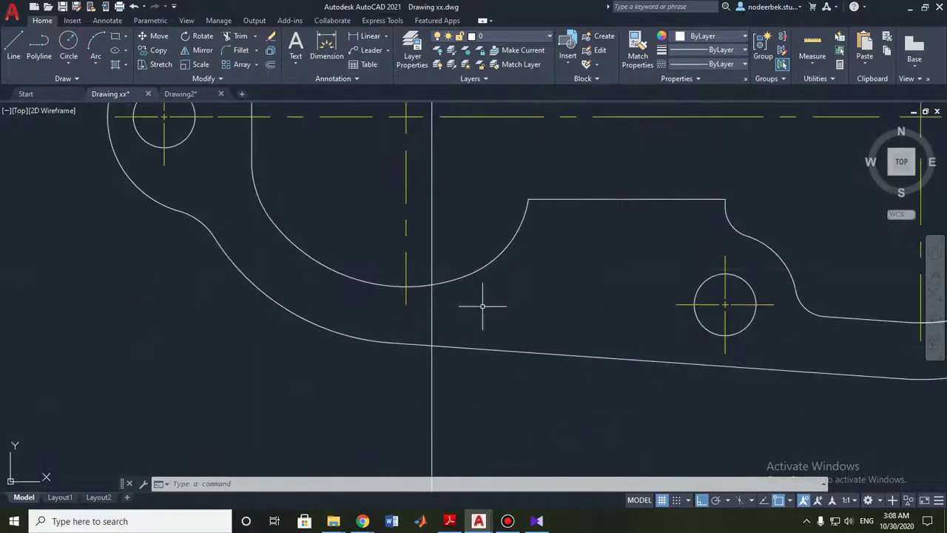
pyautogui.moveTo(482, 302); pyautogui.dragTo(620, 387, button='middle')
pyautogui.moveTo(482, 225)
pyautogui.mouseDown(button='middle')
pyautogui.moveTo(461, 324)
pyautogui.moveTo(548, 317)
pyautogui.mouseUp(button='middle')
pyautogui.scroll(-2, 461, 324)
pyautogui.scroll(-2, 592, 316)
pyautogui.scroll(-2, 457, 315)
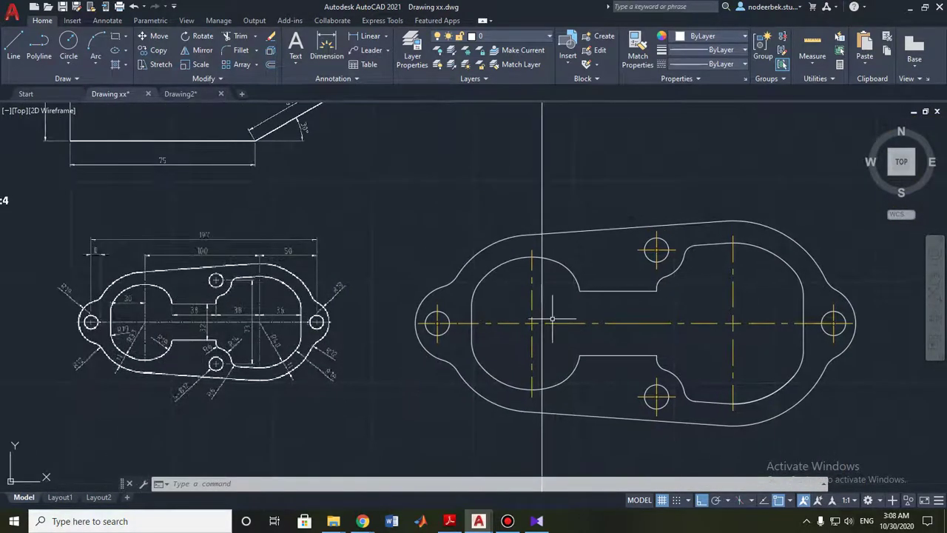
pyautogui.moveTo(728, 332)
pyautogui.mouseDown(button='middle')
pyautogui.moveTo(689, 326)
pyautogui.moveTo(737, 314)
pyautogui.mouseUp(button='middle')
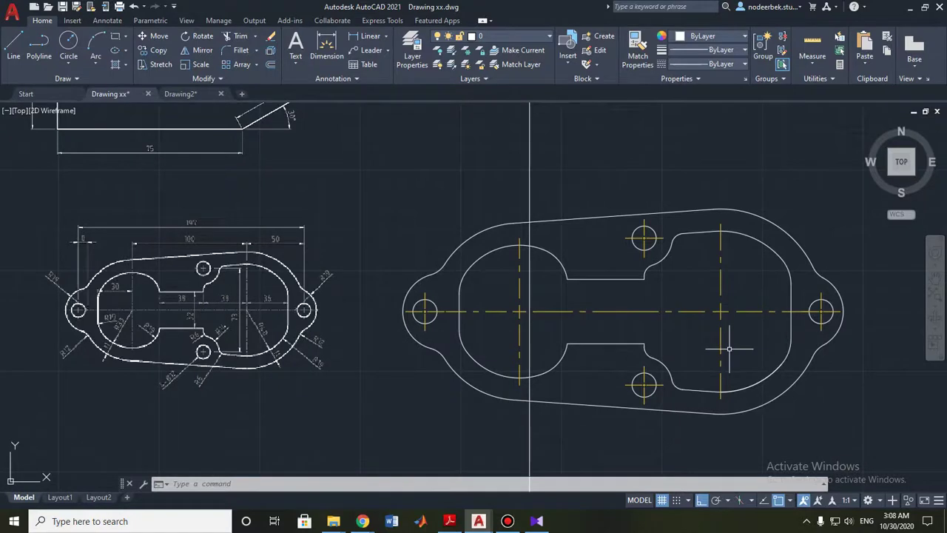